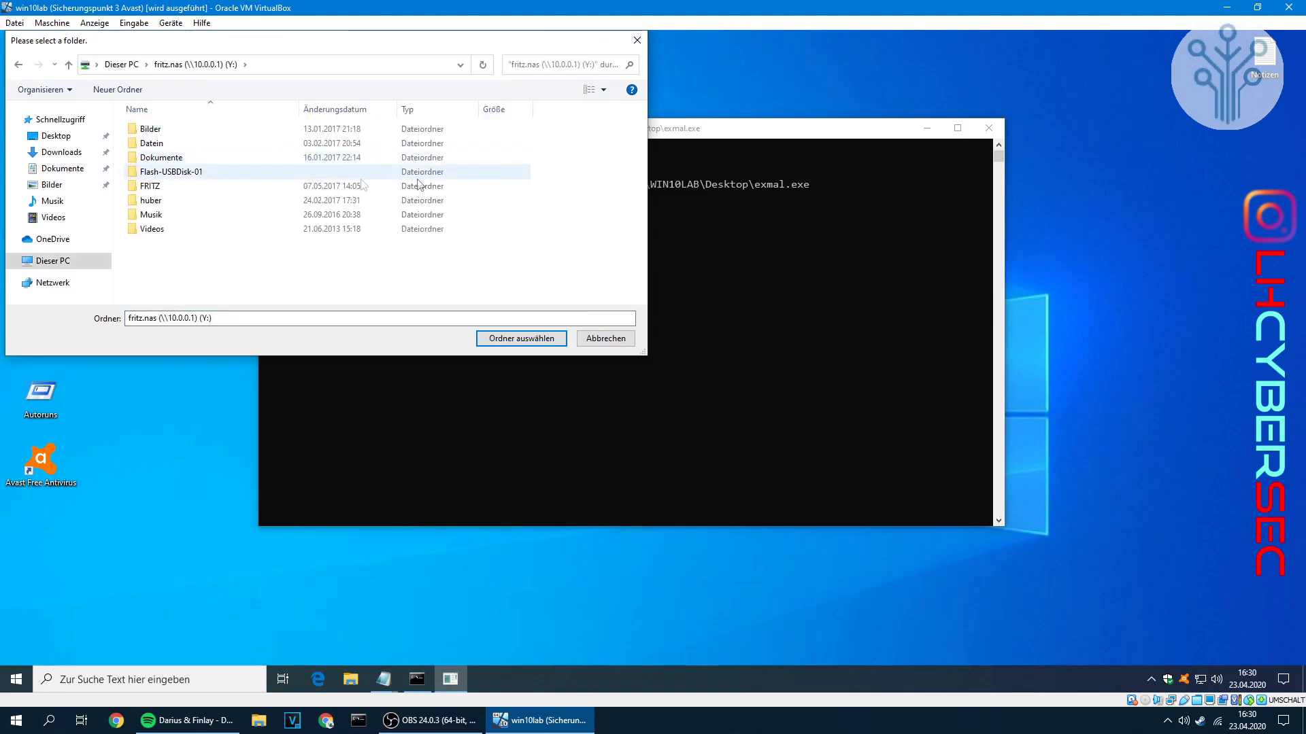
Select the folder Flash-USBDisk-01\Viren\Viruspackage1 on the Y: network drive as the sample folder for the malware test.
{"action": "double_click", "coordinate": [223, 174]}
{"action": "double_click", "coordinate": [202, 159]}
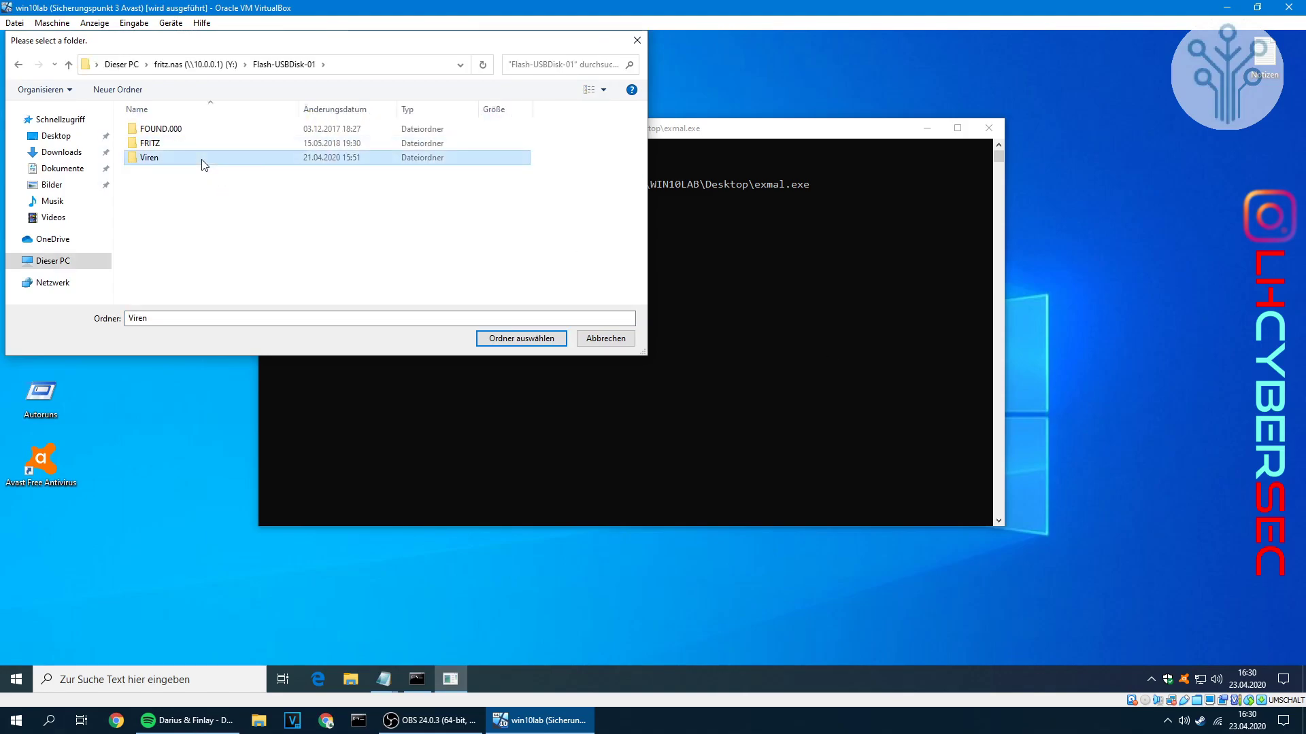
{"action": "left_click", "coordinate": [219, 130]}
{"action": "double_click", "coordinate": [218, 134]}
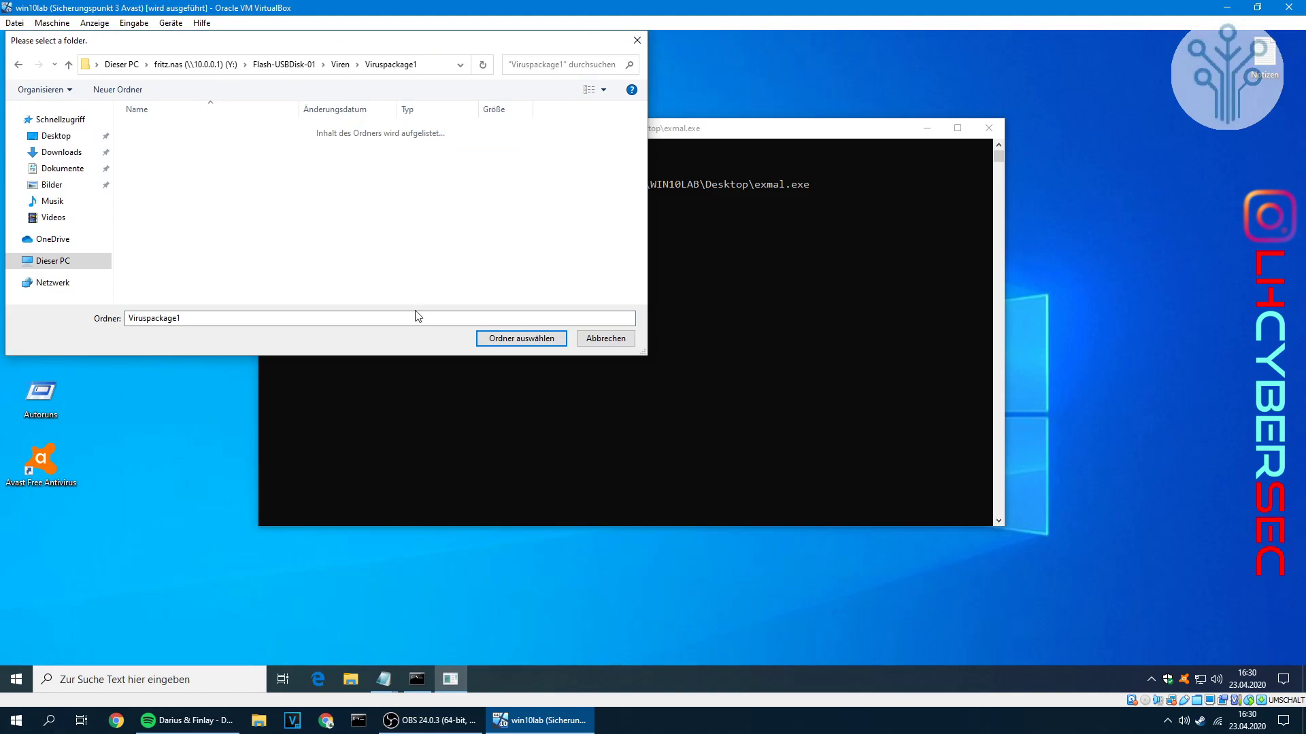
{"action": "left_click", "coordinate": [495, 339]}
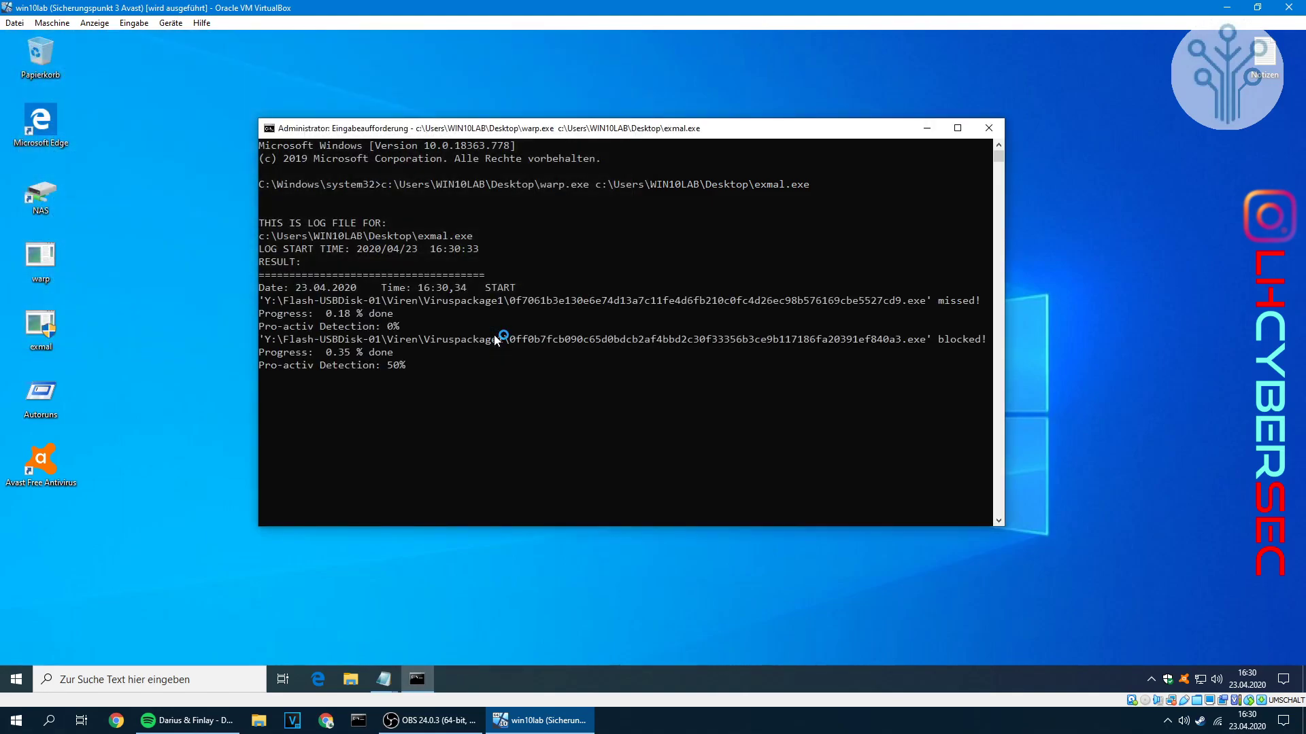
Enlarge the console text and move the command prompt window closer to the desktop icons.
{"action": "scroll", "coordinate": [632, 407], "scroll_direction": "up", "scroll_amount": 1}
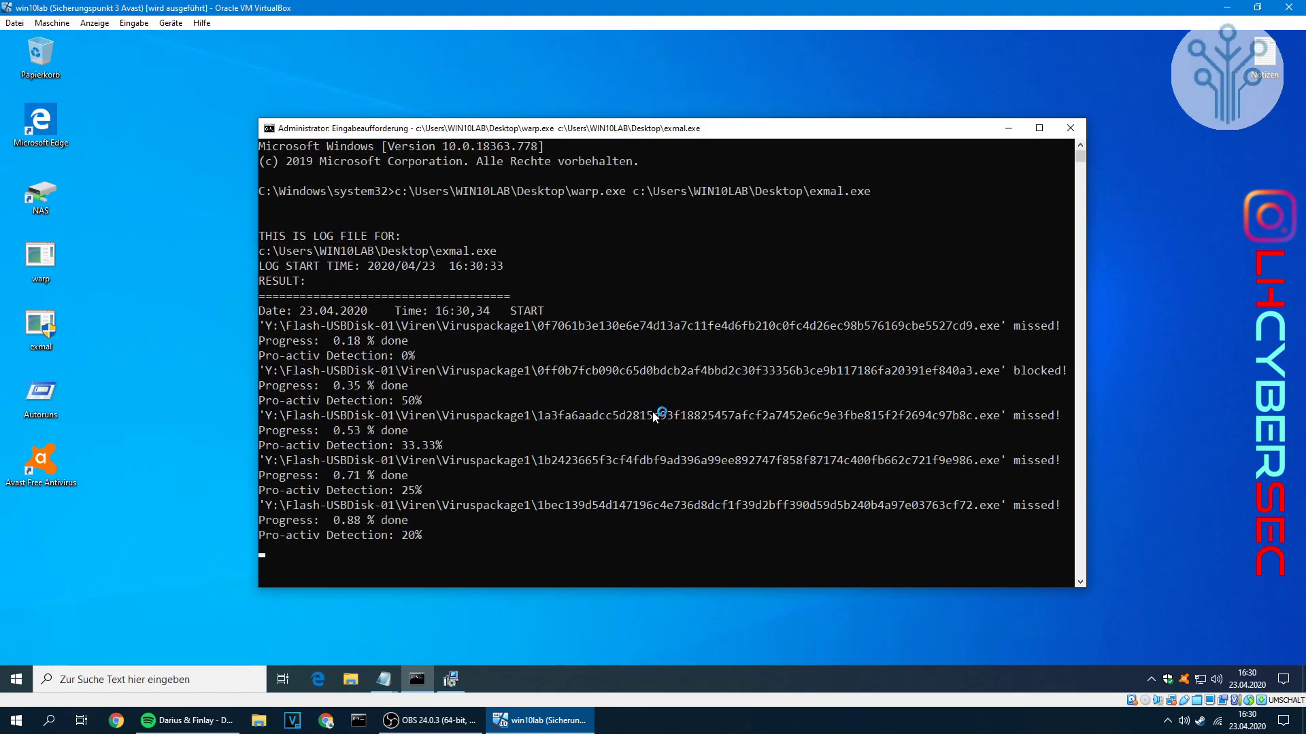
{"action": "left_click_drag", "start_coordinate": [512, 130], "coordinate": [327, 85]}
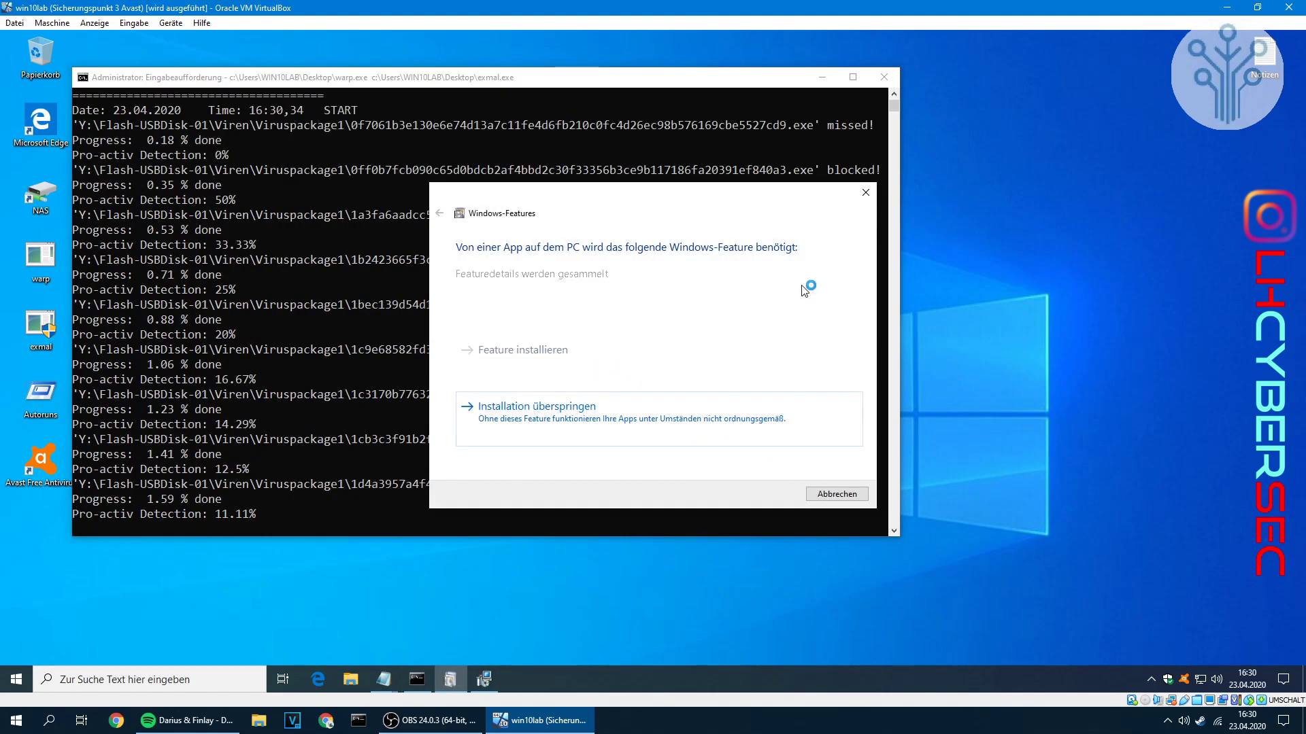
Cancel the requested Windows feature installation and review the first entries of the detection log.
{"action": "left_click", "coordinate": [837, 495]}
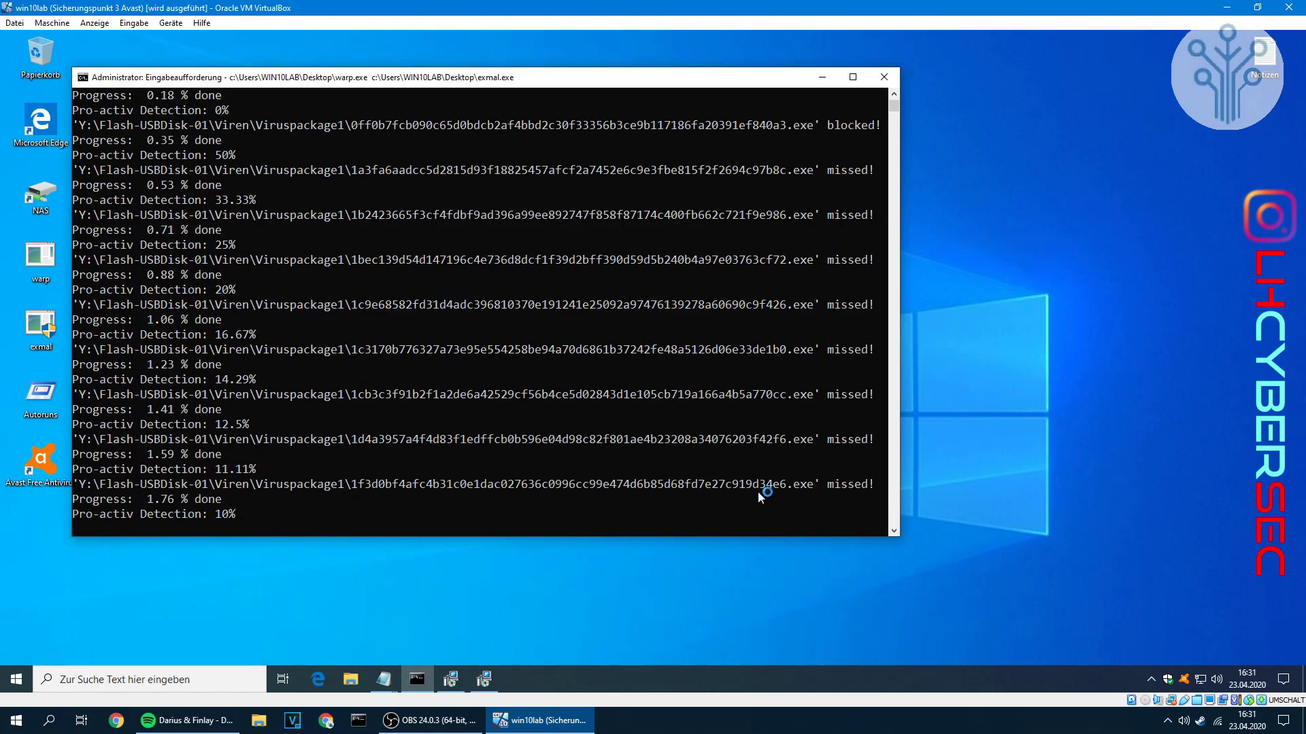
{"action": "scroll", "coordinate": [777, 470], "scroll_direction": "up", "scroll_amount": 4}
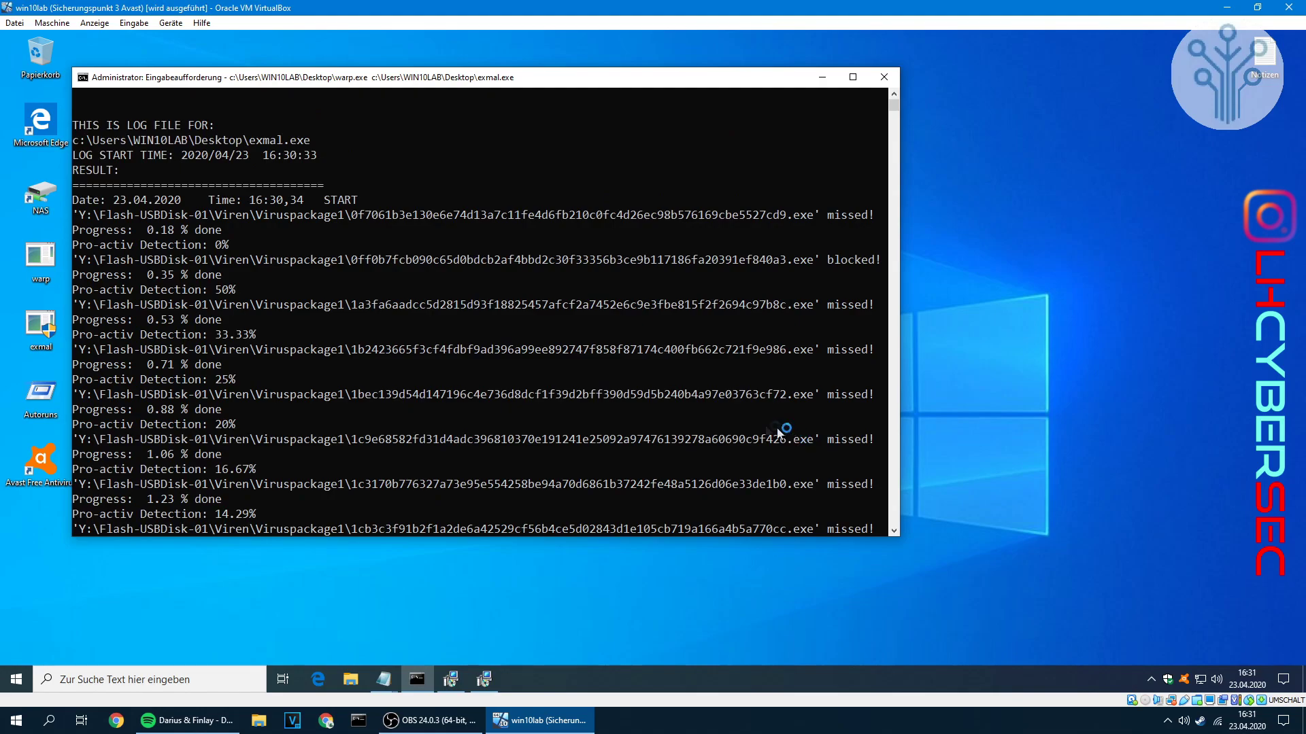
{"action": "scroll", "coordinate": [745, 425], "scroll_direction": "down", "scroll_amount": 4}
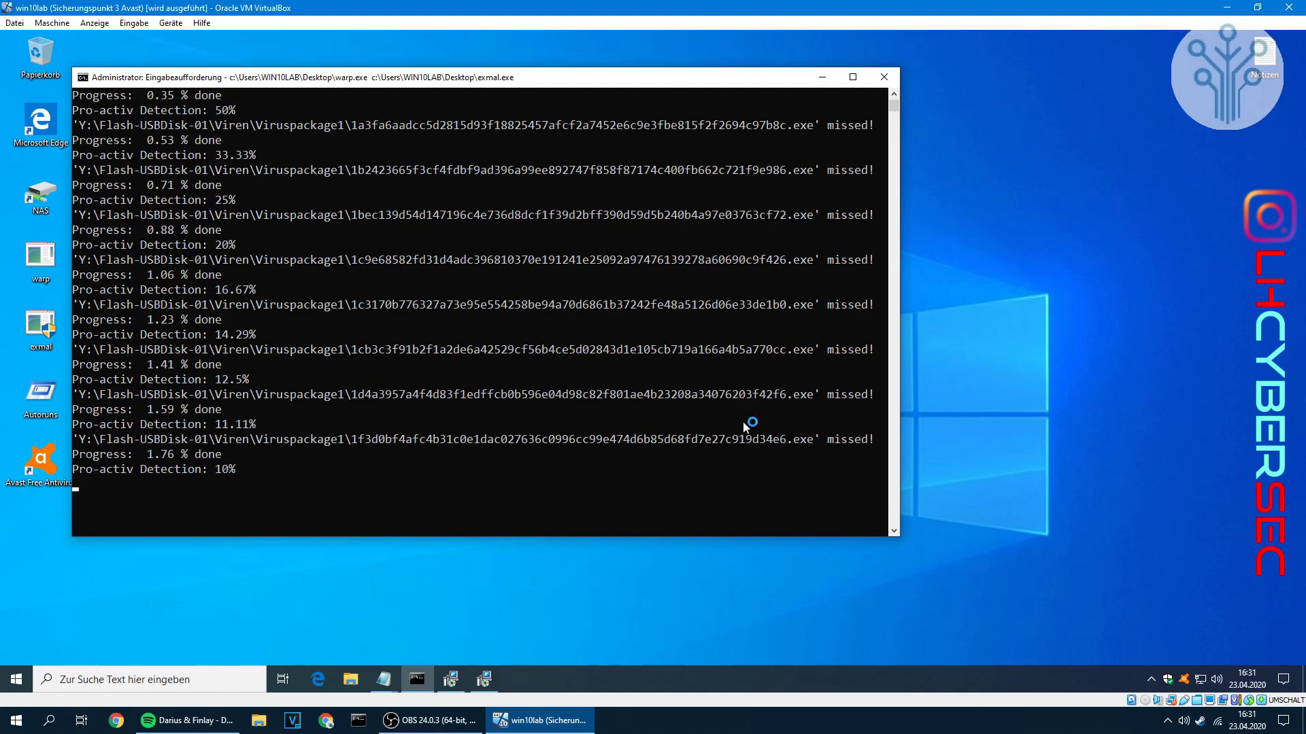
{"action": "scroll", "coordinate": [742, 422], "scroll_direction": "down", "scroll_amount": 1}
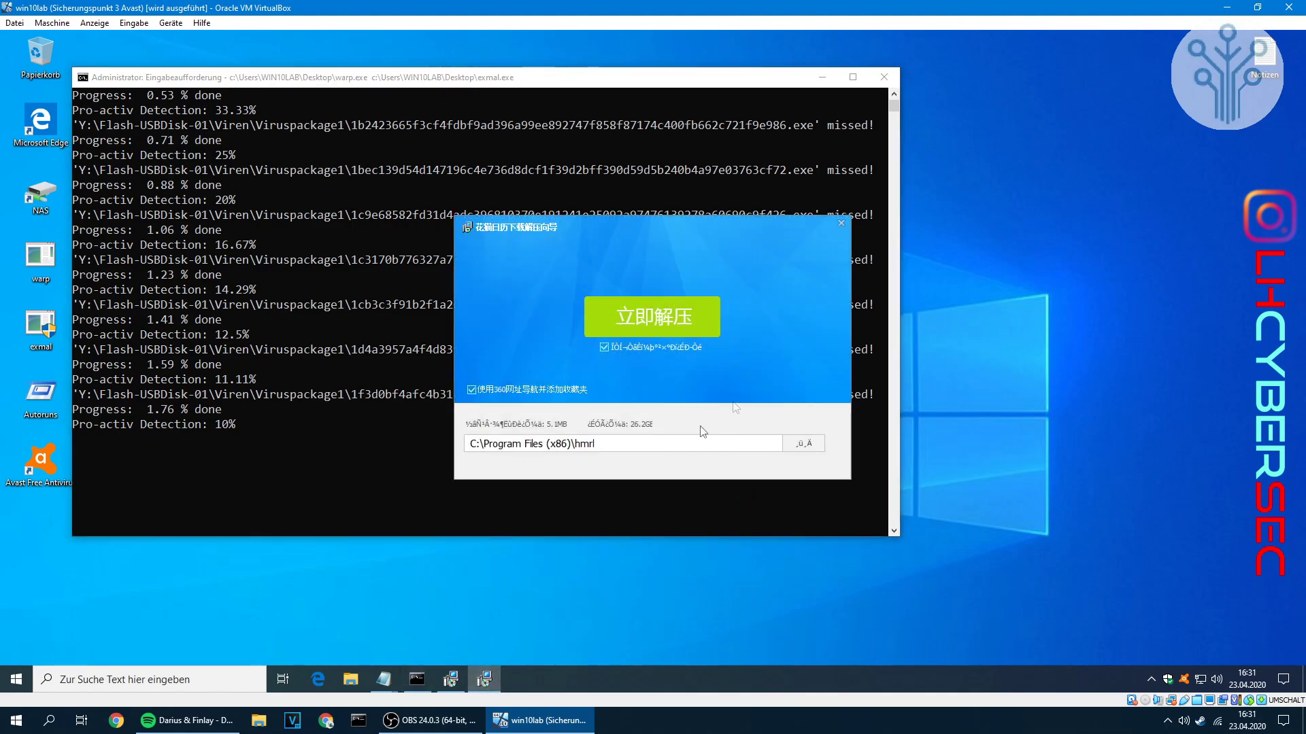
Exit both open Chinese setup wizards, confirming each exit, and let the console test continue.
{"action": "left_click", "coordinate": [841, 223]}
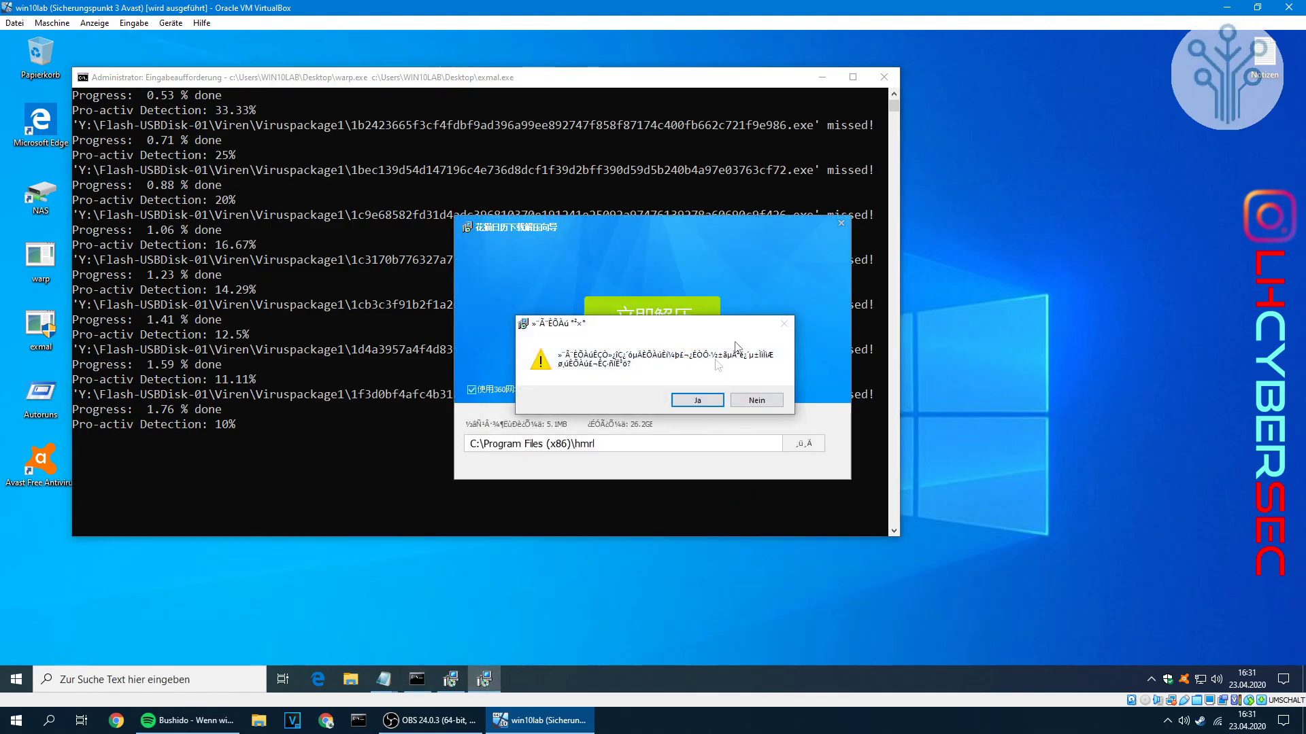
{"action": "left_click", "coordinate": [698, 401]}
{"action": "left_click", "coordinate": [454, 680]}
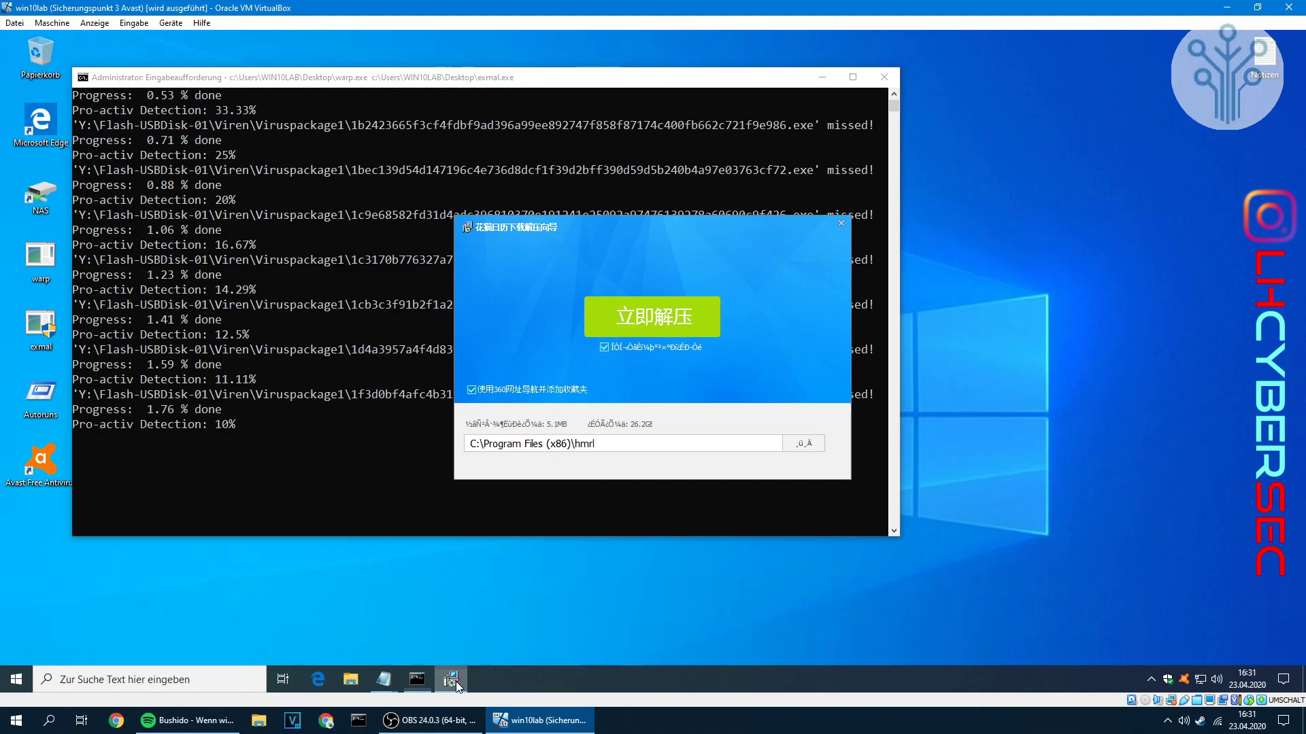
{"action": "left_click", "coordinate": [841, 223]}
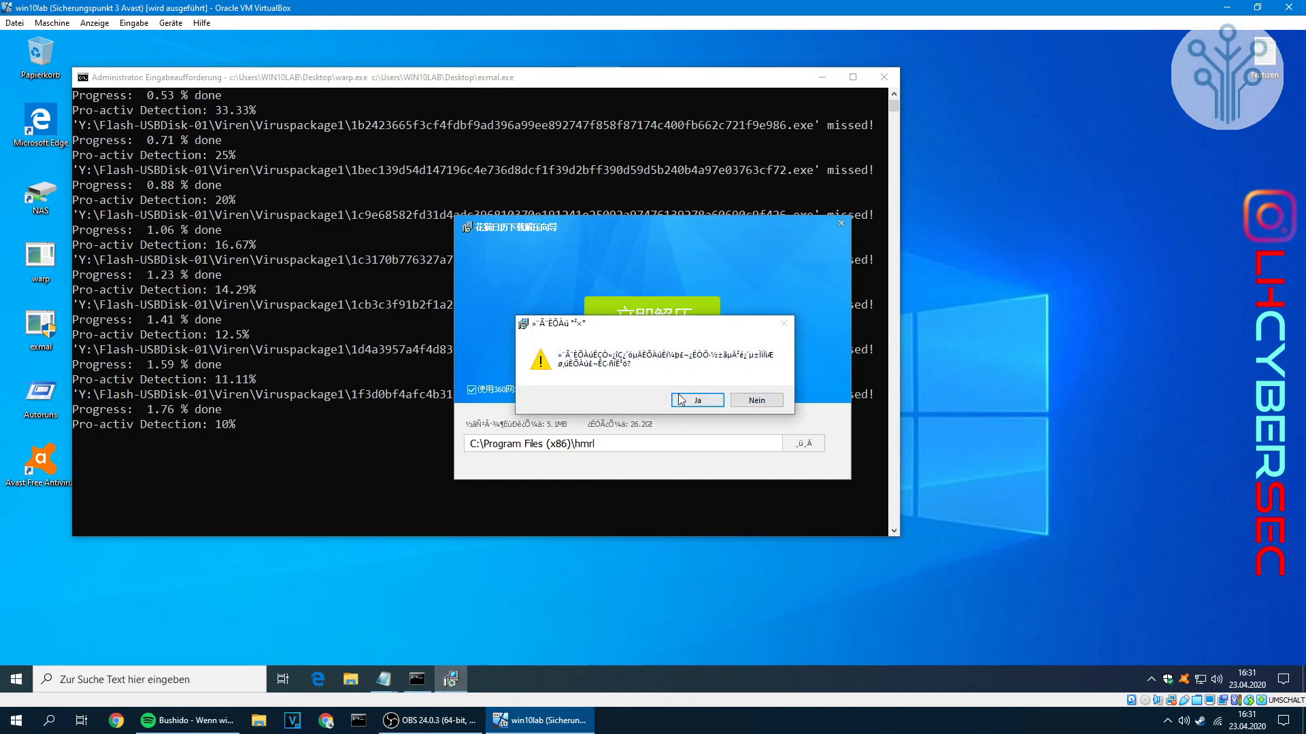
{"action": "left_click", "coordinate": [686, 399]}
{"action": "left_click", "coordinate": [517, 461]}
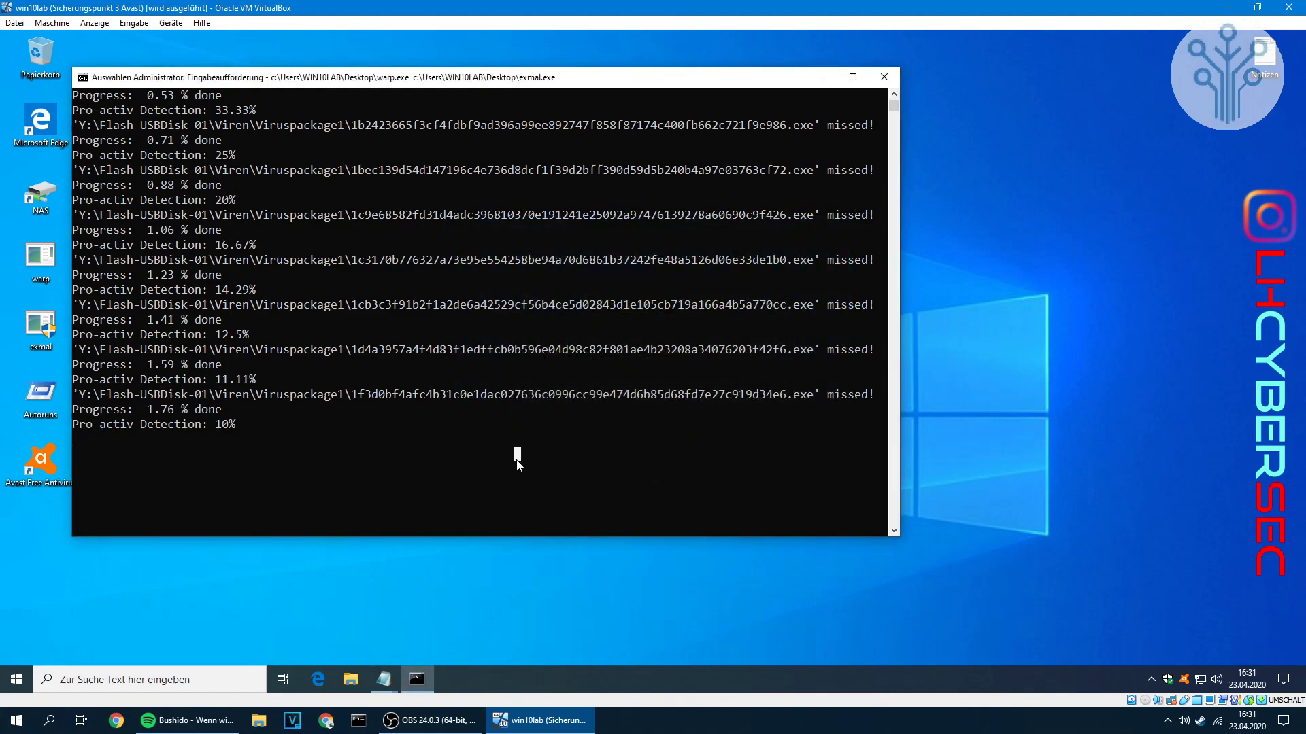
{"action": "right_click", "coordinate": [516, 461]}
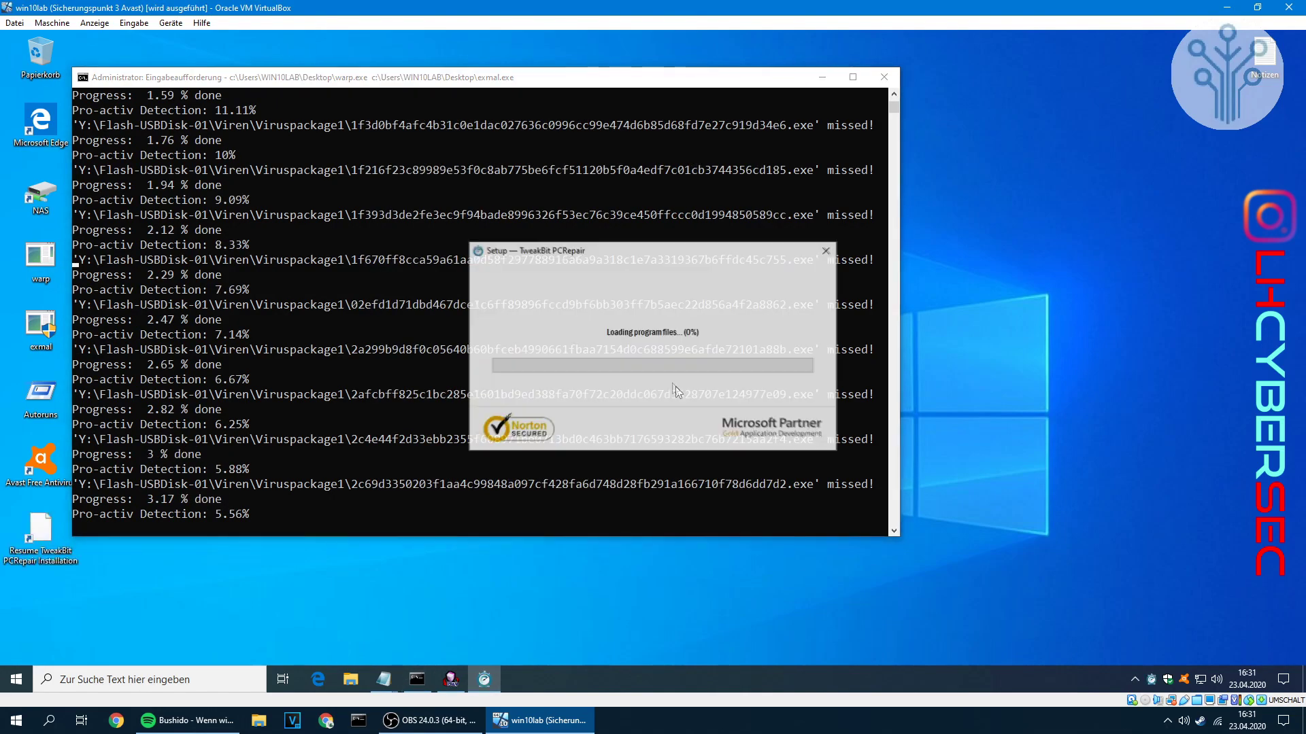
Close the TweakBit PCRepair setup window and dismiss the Avast threat notification.
{"action": "left_click", "coordinate": [827, 251]}
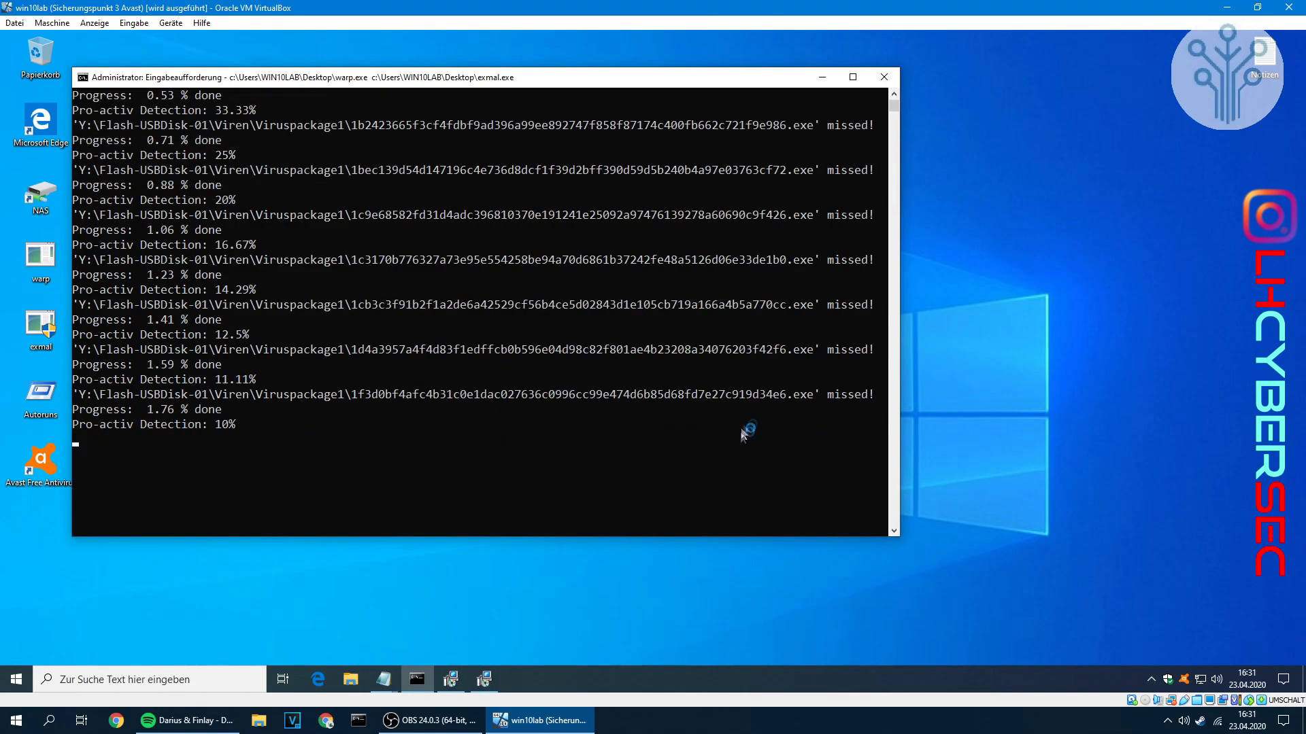
{"action": "left_click", "coordinate": [699, 396]}
{"action": "left_click", "coordinate": [840, 225]}
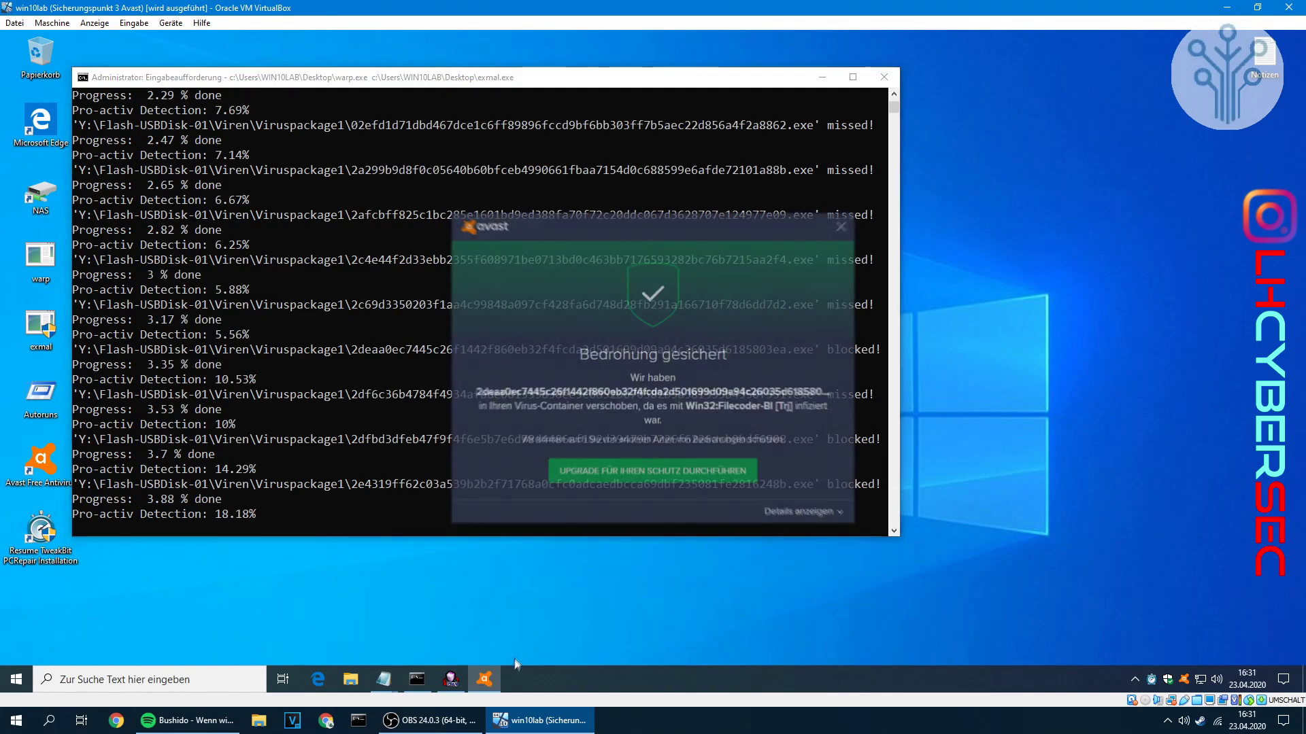
{"action": "left_click", "coordinate": [845, 225]}
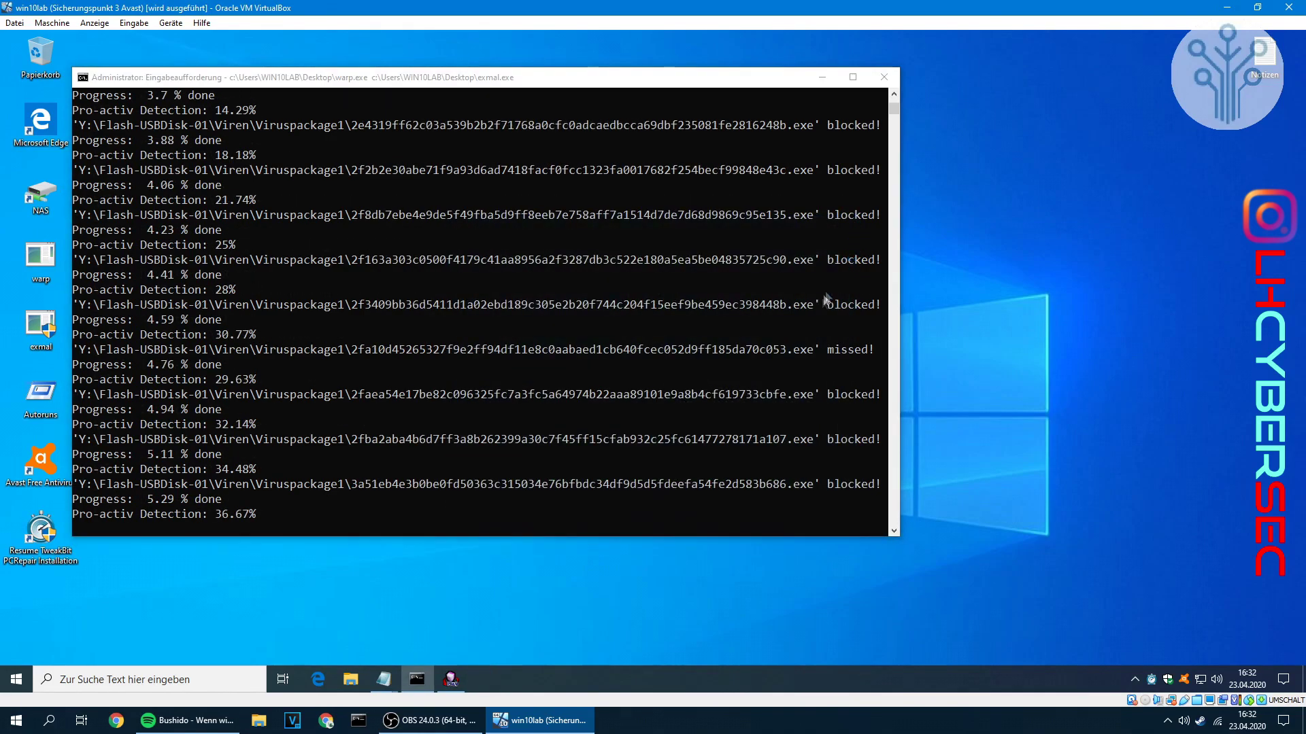
Bring the pending setup window forward to check its installer verification.
{"action": "left_click", "coordinate": [451, 680]}
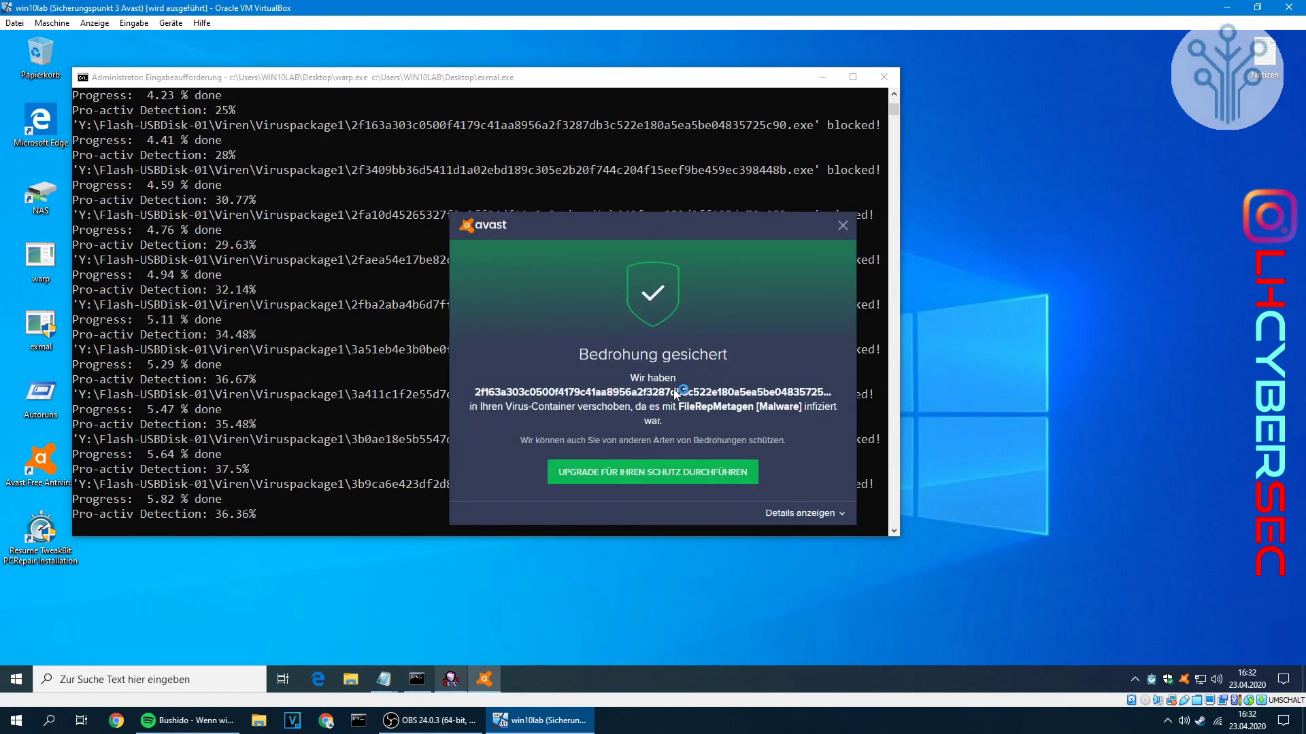
{"action": "left_click", "coordinate": [779, 326]}
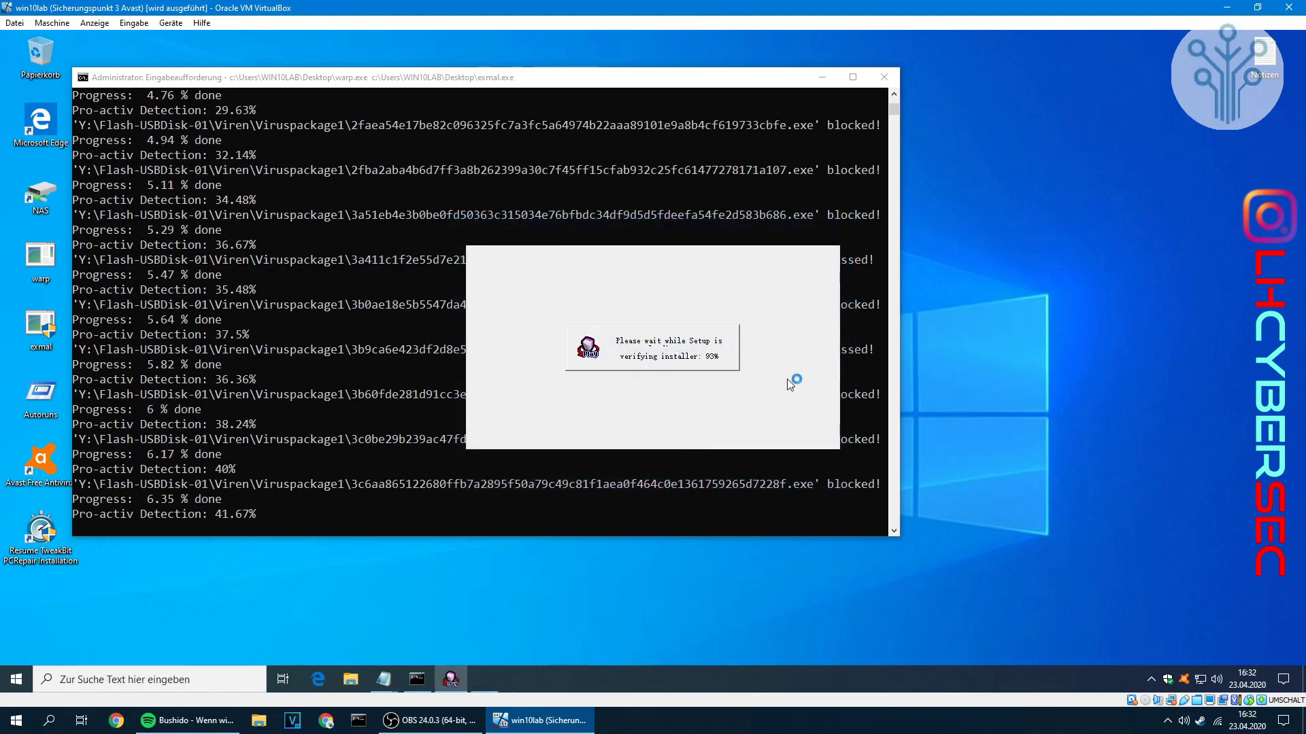
{"action": "right_click", "coordinate": [391, 668]}
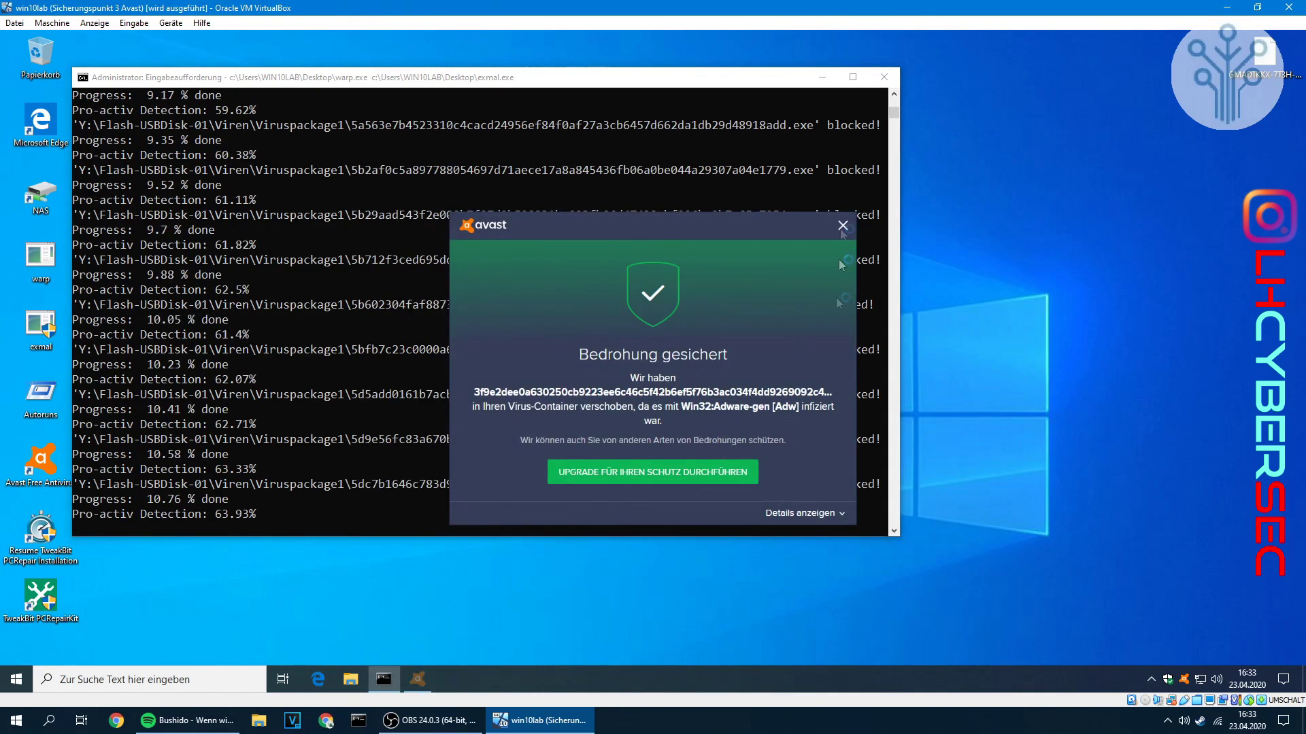
Dismiss the Avast "Bedrohung gesichert" notifications as they appear over the running test.
{"action": "left_click", "coordinate": [843, 227]}
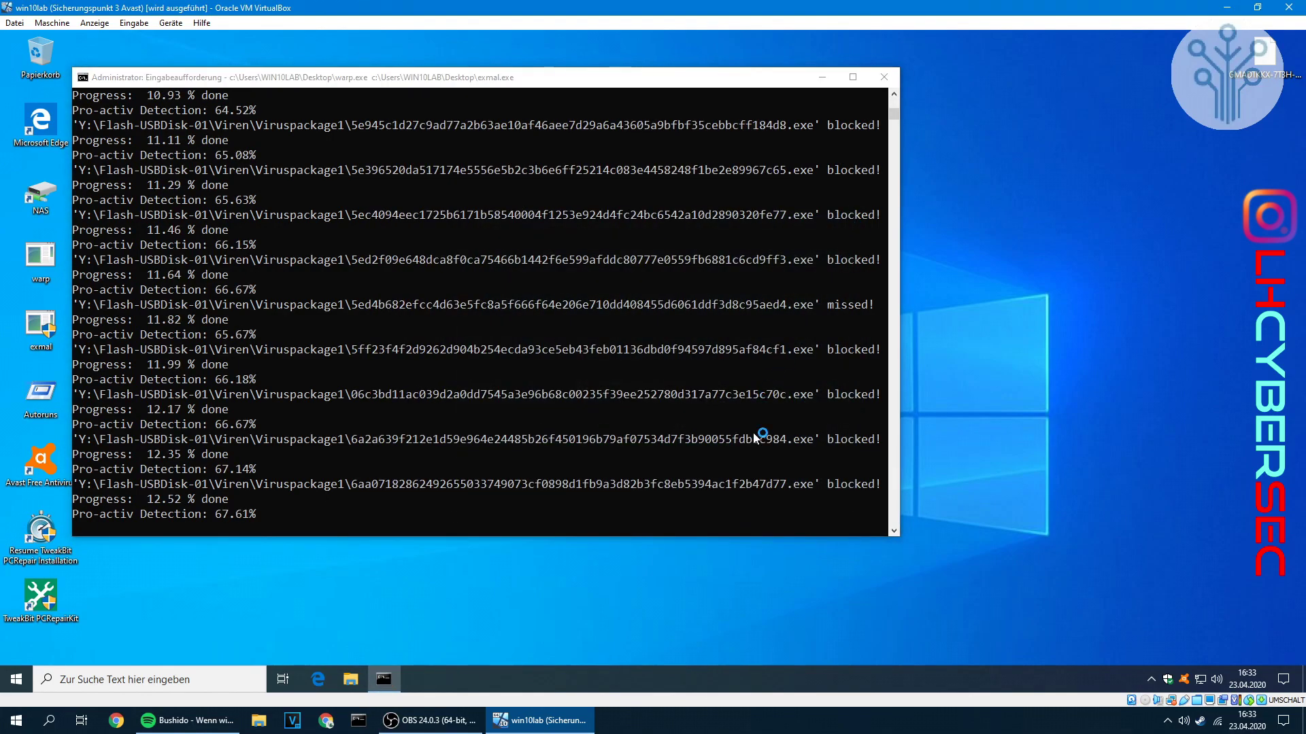
{"action": "left_click", "coordinate": [837, 230]}
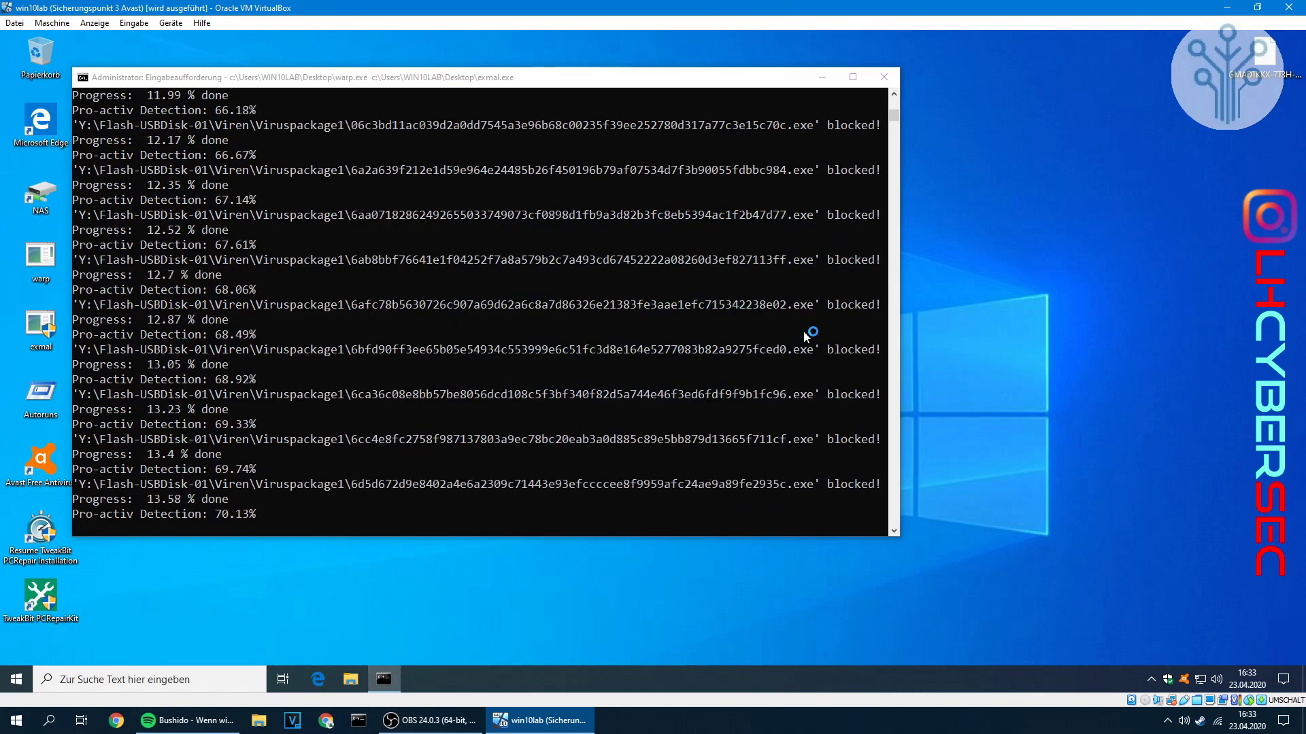
{"action": "left_click", "coordinate": [843, 226]}
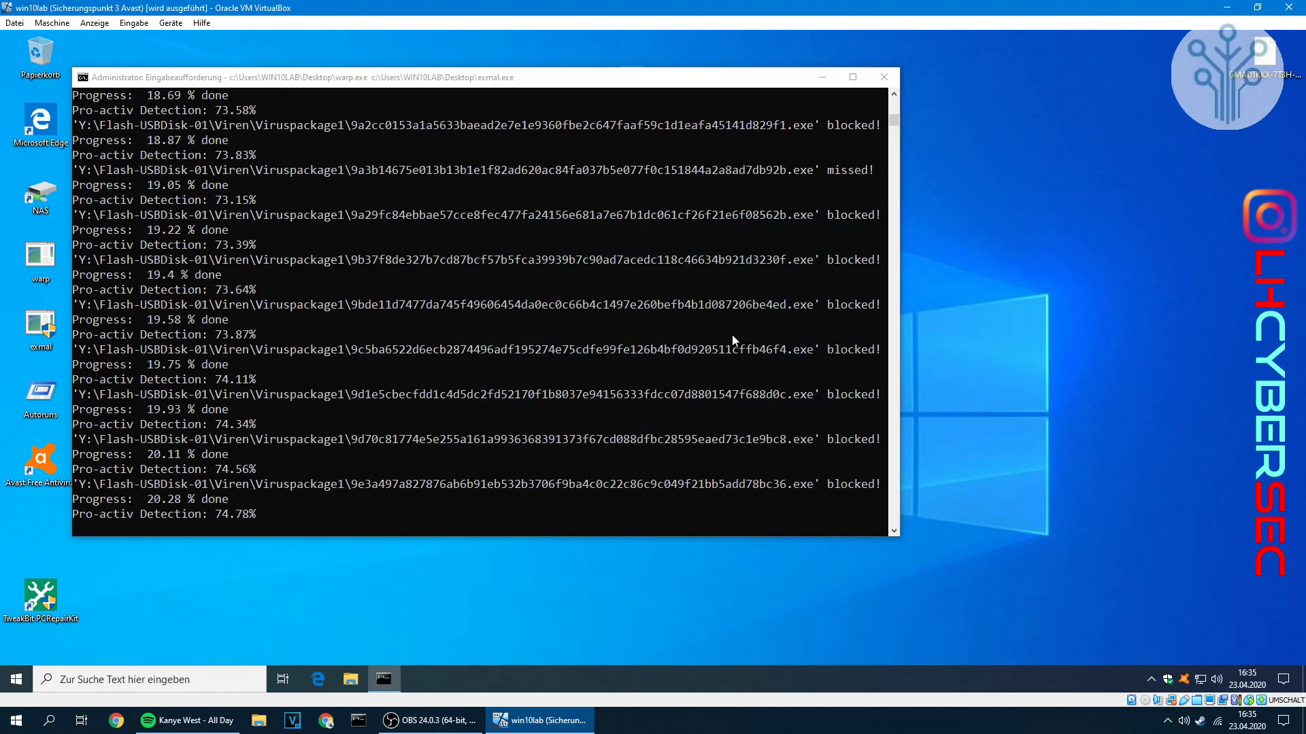
{"action": "left_click", "coordinate": [846, 224]}
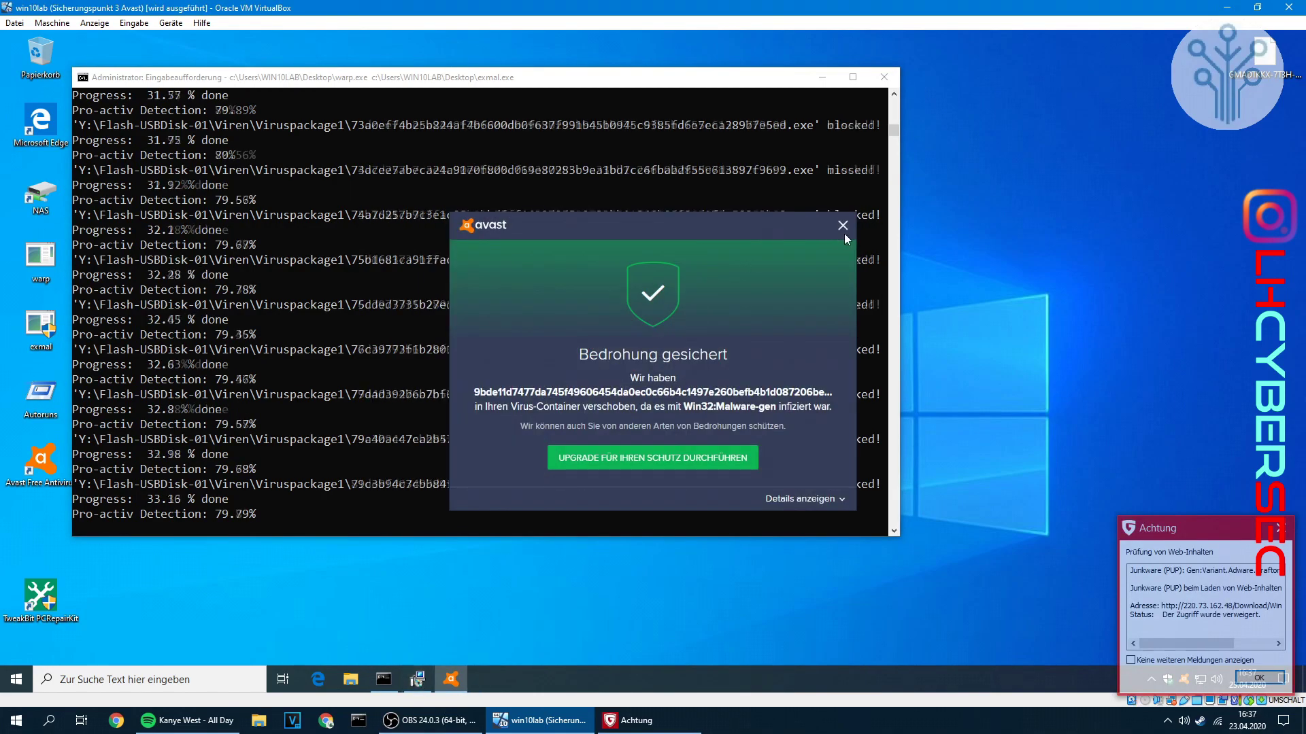
{"action": "left_click", "coordinate": [843, 226]}
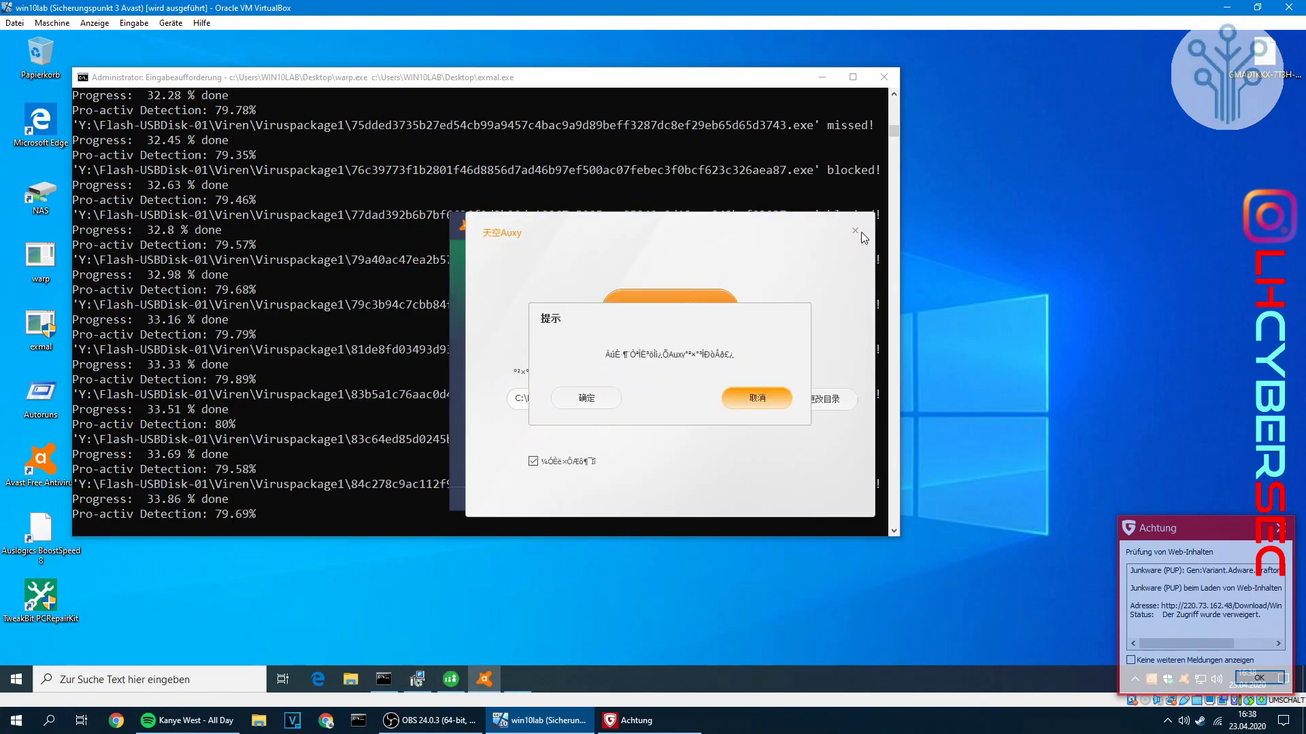
Dismiss the Avast notification over the jigsaw puzzle and close the "Achtung" web content warning on the host.
{"action": "left_click", "coordinate": [843, 225]}
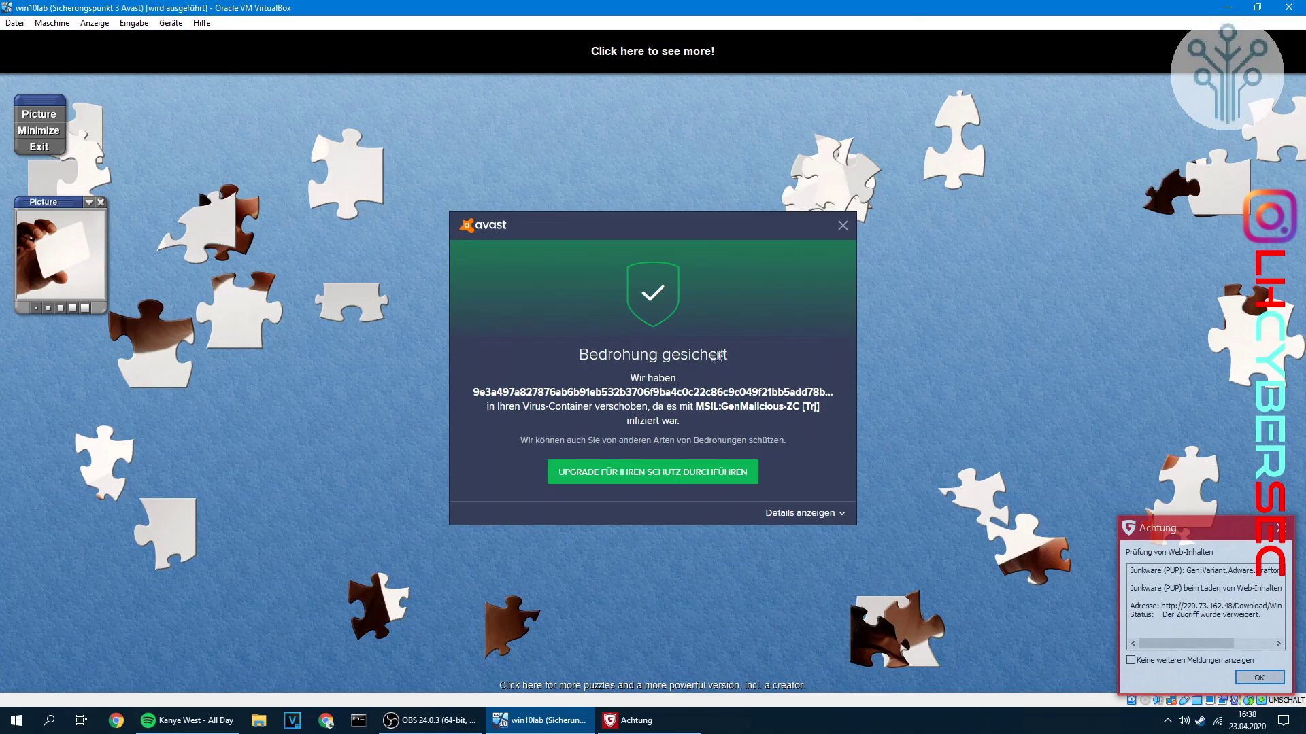
{"action": "left_click", "coordinate": [842, 225]}
{"action": "left_click", "coordinate": [843, 228]}
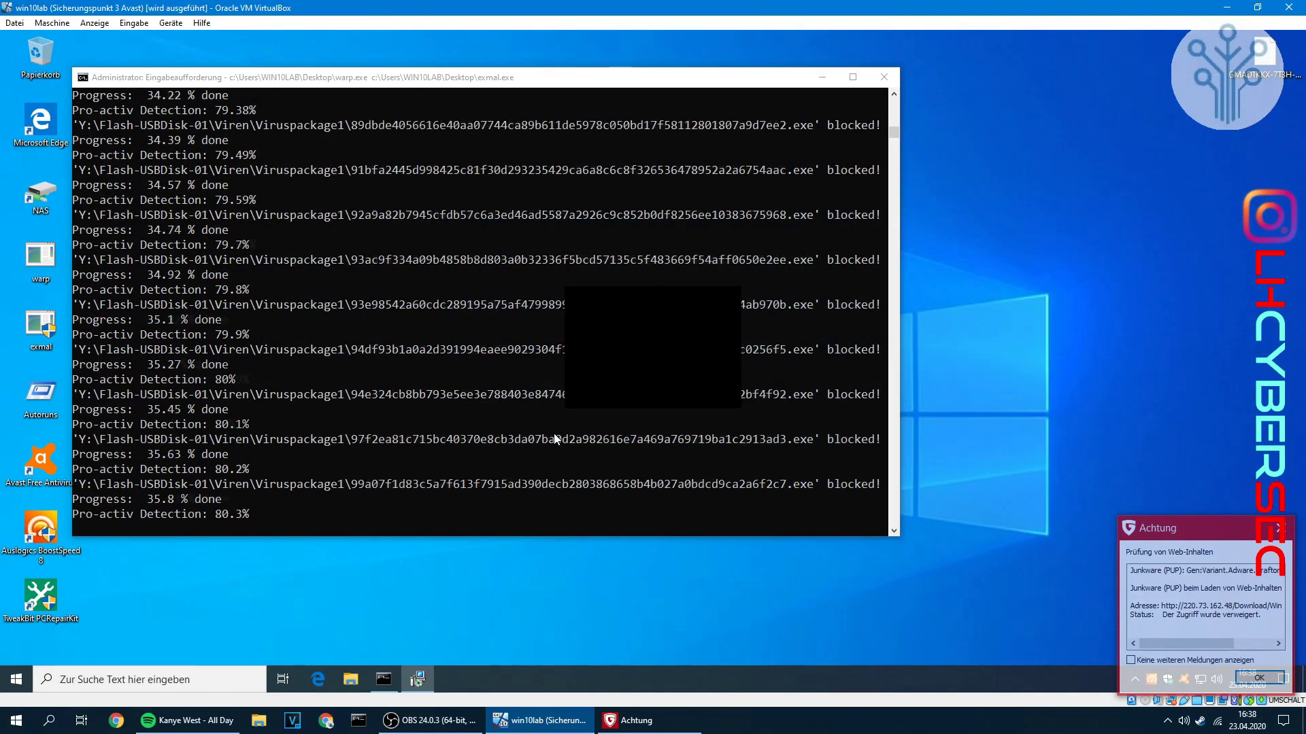
{"action": "left_click", "coordinate": [1279, 528]}
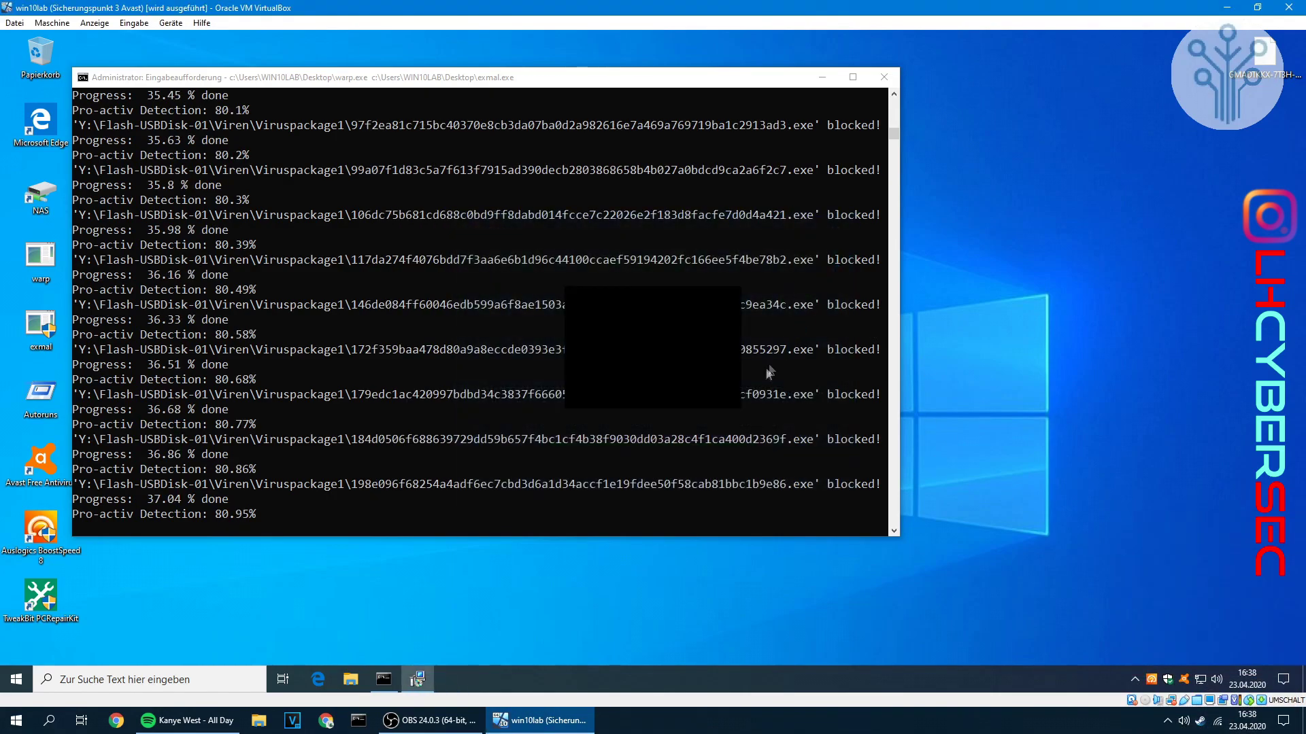
Close the next series of Avast quarantine notifications covering the detection log.
{"action": "left_click", "coordinate": [842, 226]}
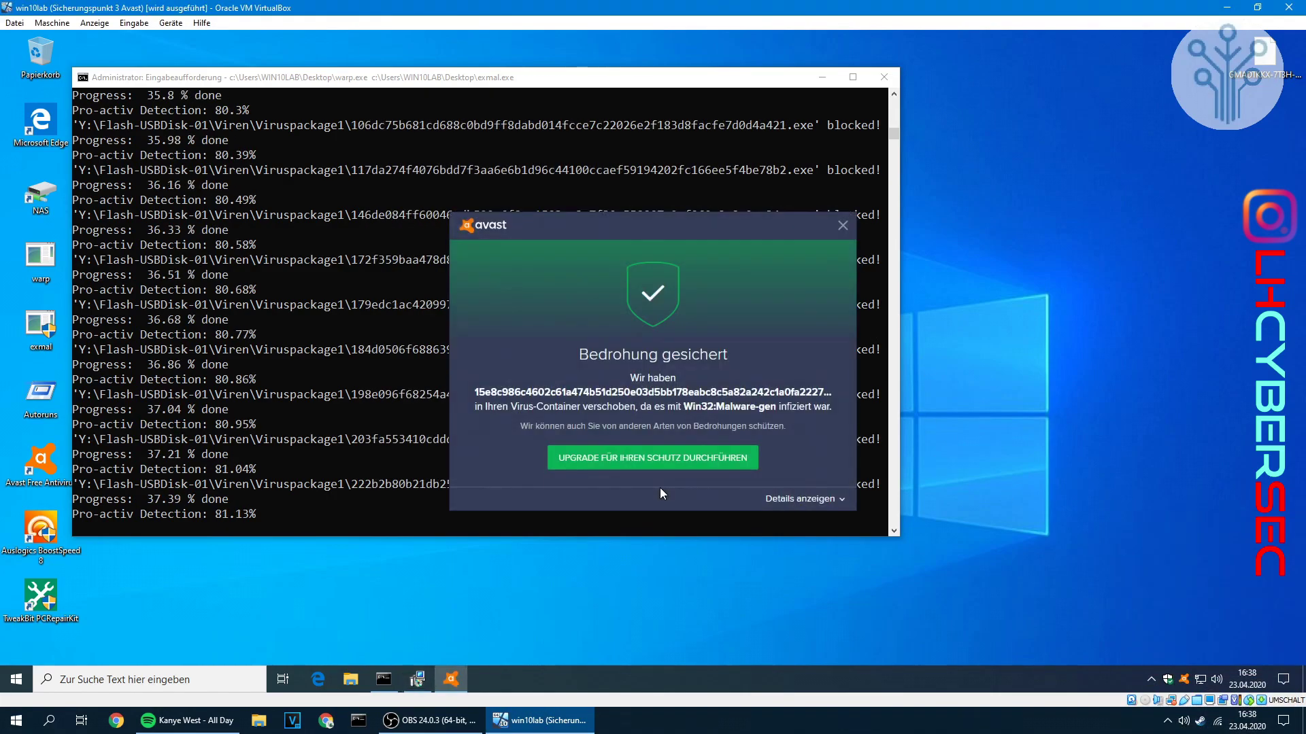
{"action": "left_click", "coordinate": [842, 225]}
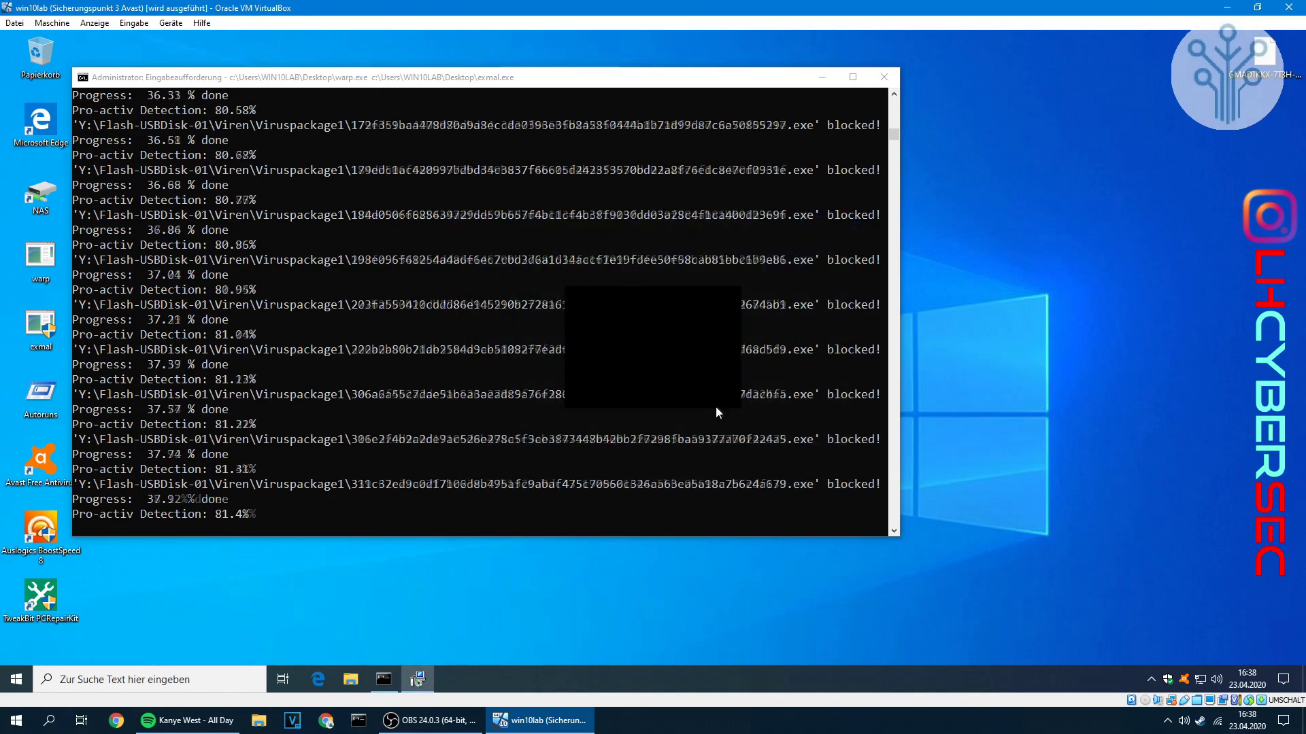
{"action": "left_click", "coordinate": [843, 226]}
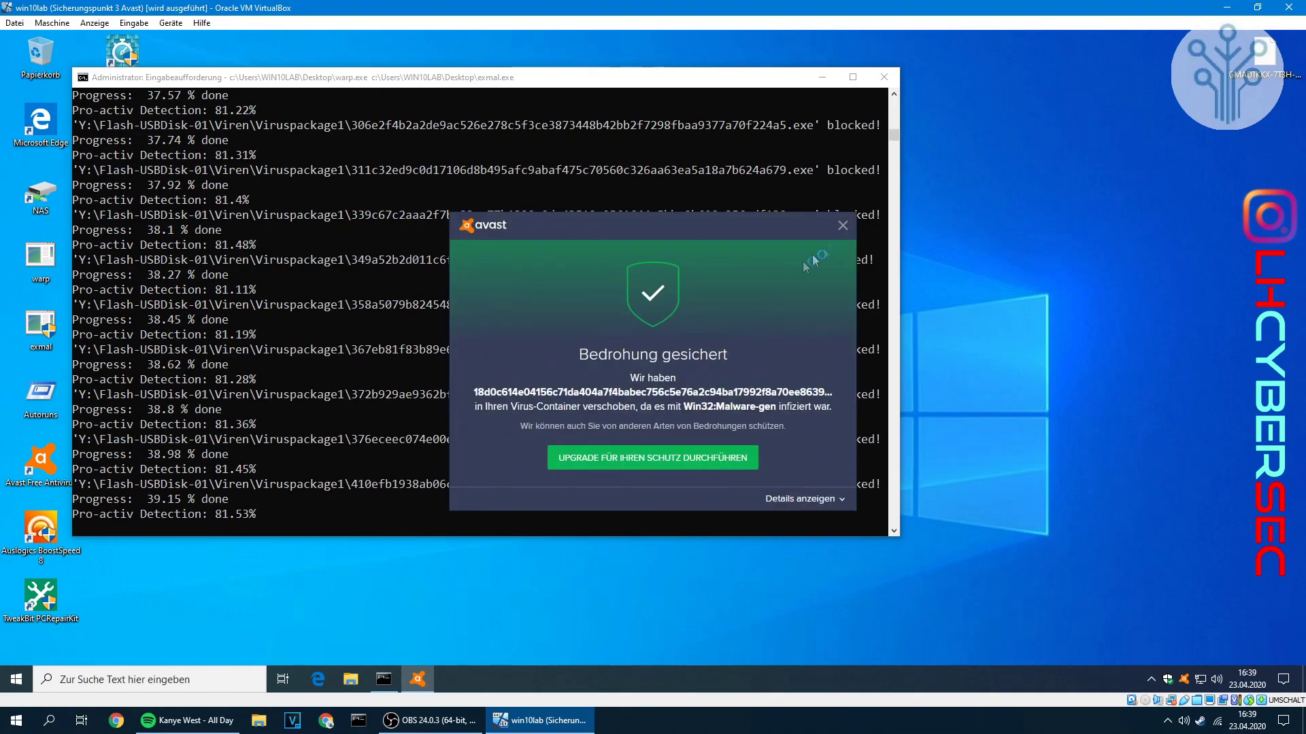
{"action": "left_click", "coordinate": [722, 386]}
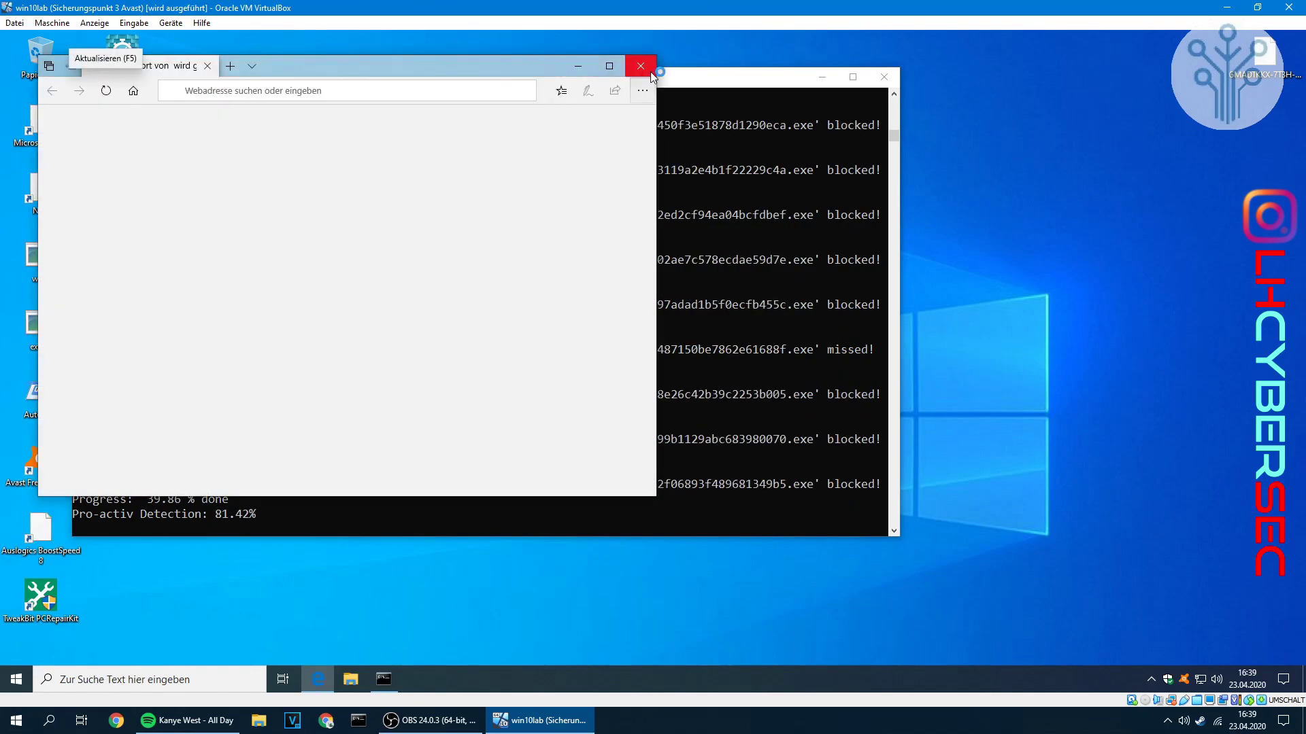
Close the blank Edge browser window and dismiss the Avast alert that covers the console.
{"action": "left_click", "coordinate": [642, 64]}
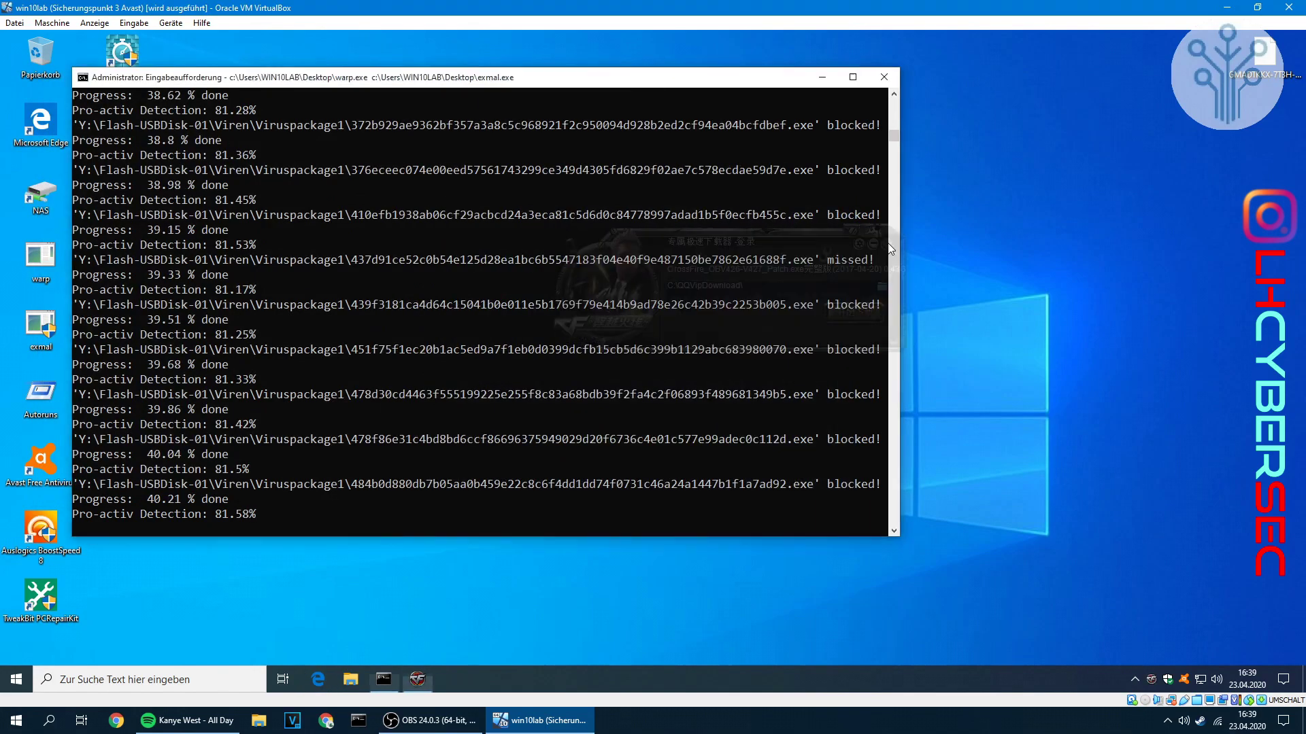
{"action": "left_click", "coordinate": [797, 472]}
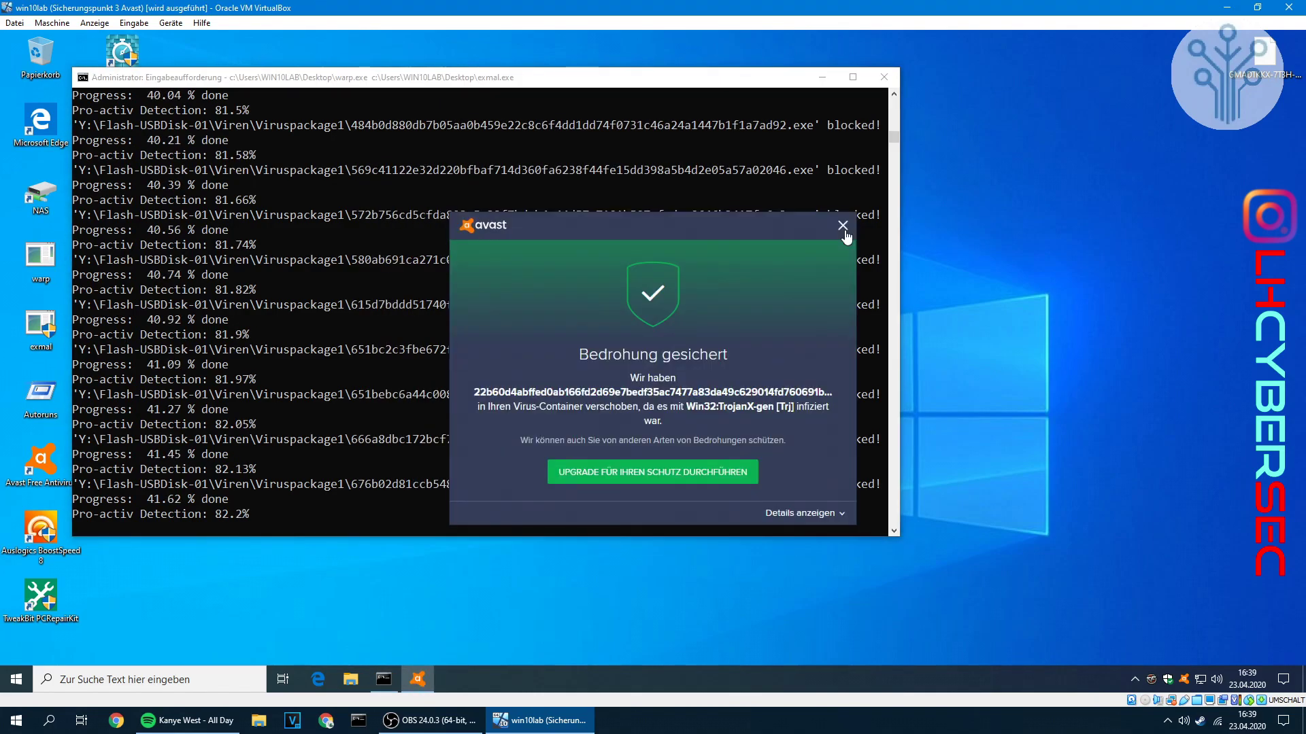
{"action": "left_click", "coordinate": [841, 226]}
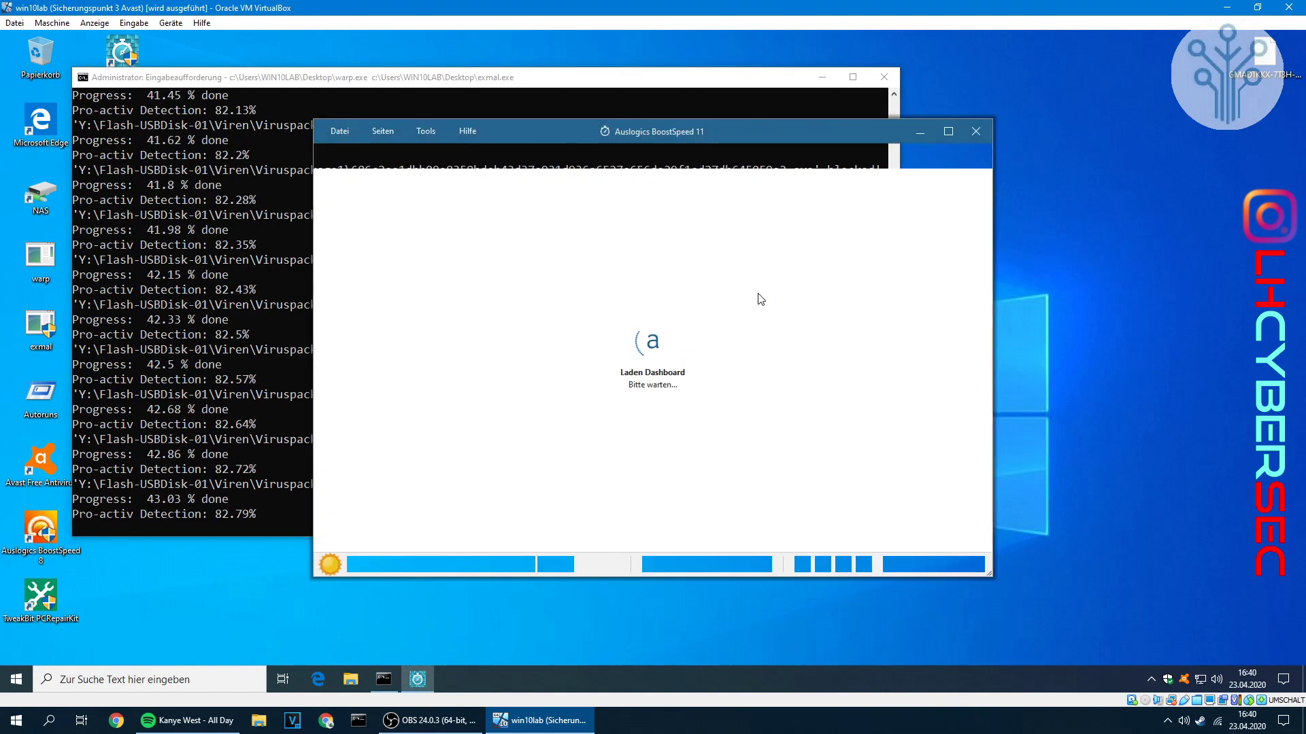
Close Auslogics BoostSpeed 11 by ending the program completely, including all its optimisation tasks.
{"action": "left_click", "coordinate": [975, 131]}
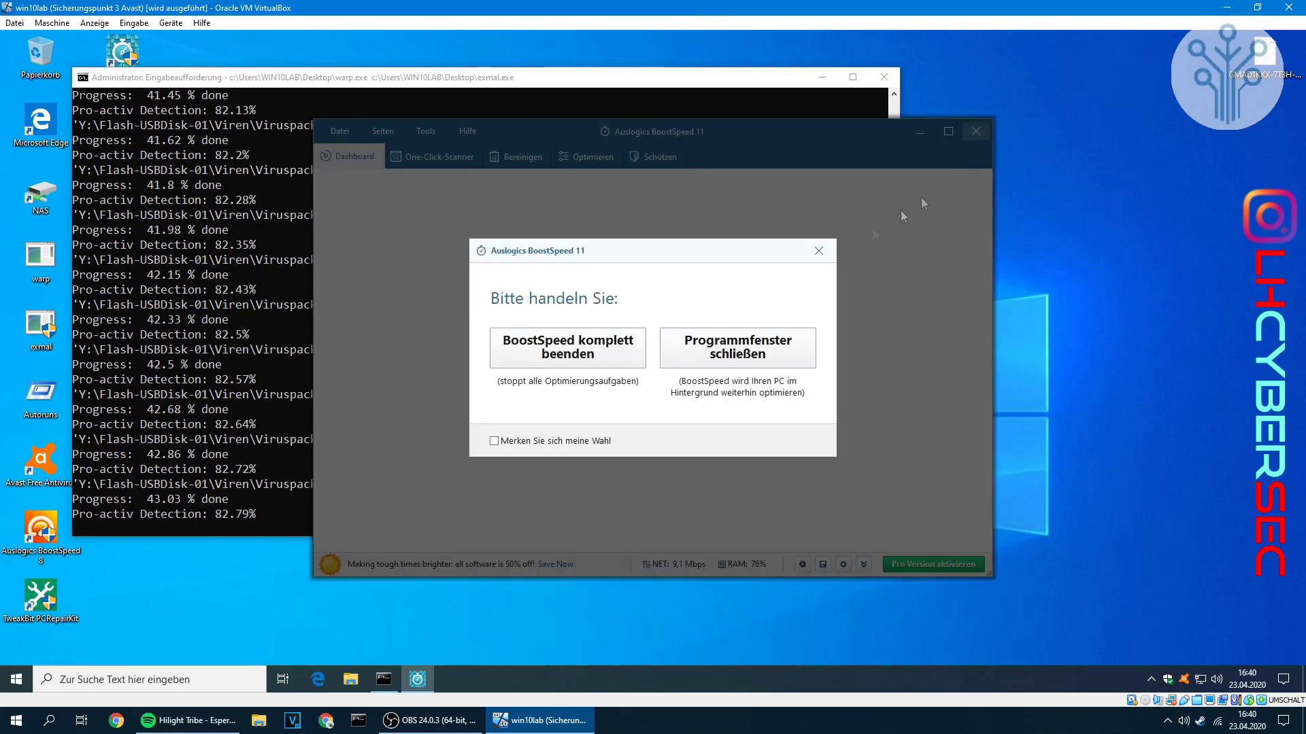
{"action": "left_click", "coordinate": [589, 361]}
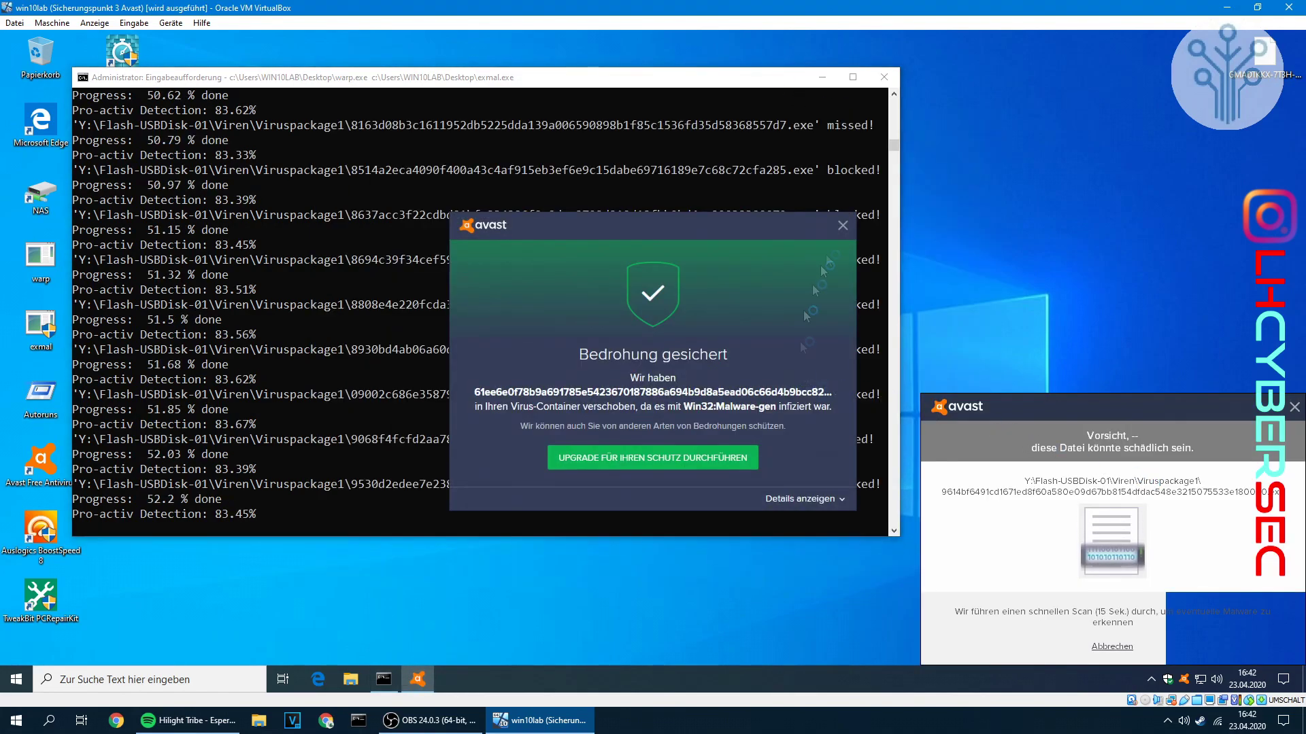
Dismiss the Avast "Bedrohung gesichert" notifications and cancel each setup language dialog opened by the samples.
{"action": "left_click", "coordinate": [841, 230]}
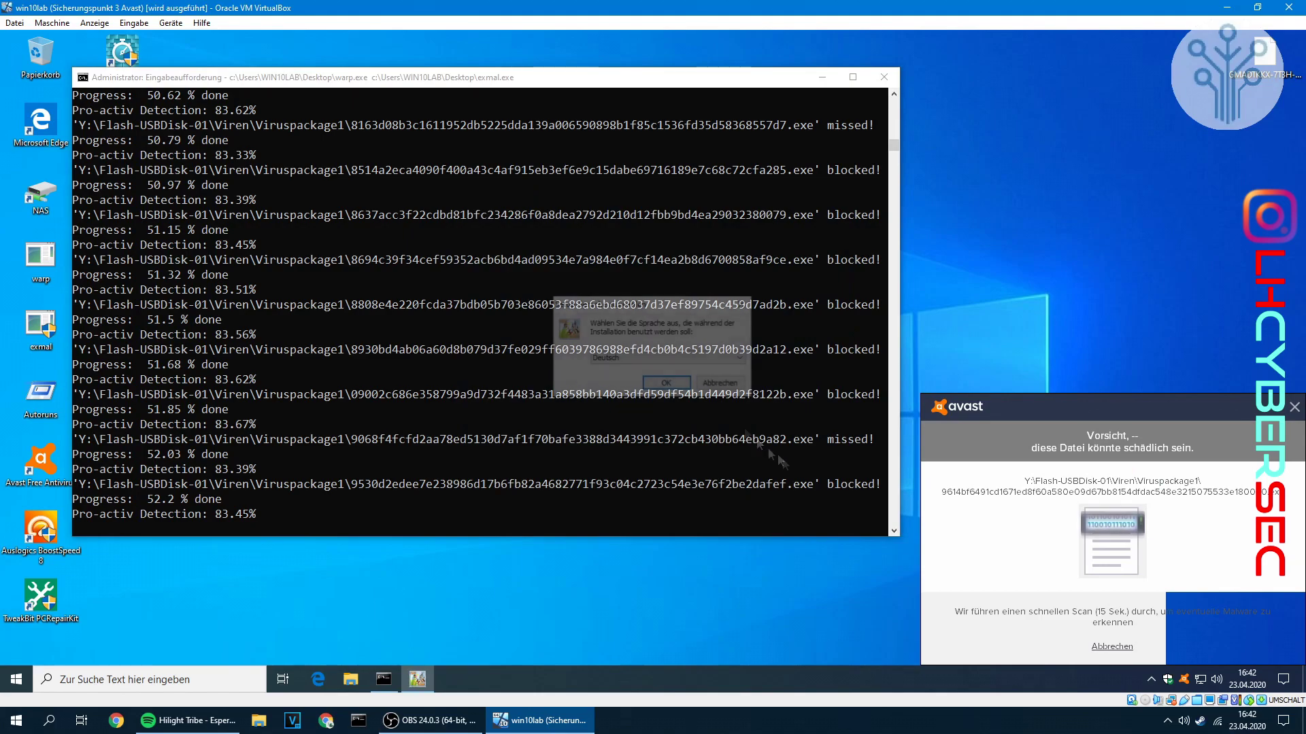
{"action": "left_click", "coordinate": [733, 385]}
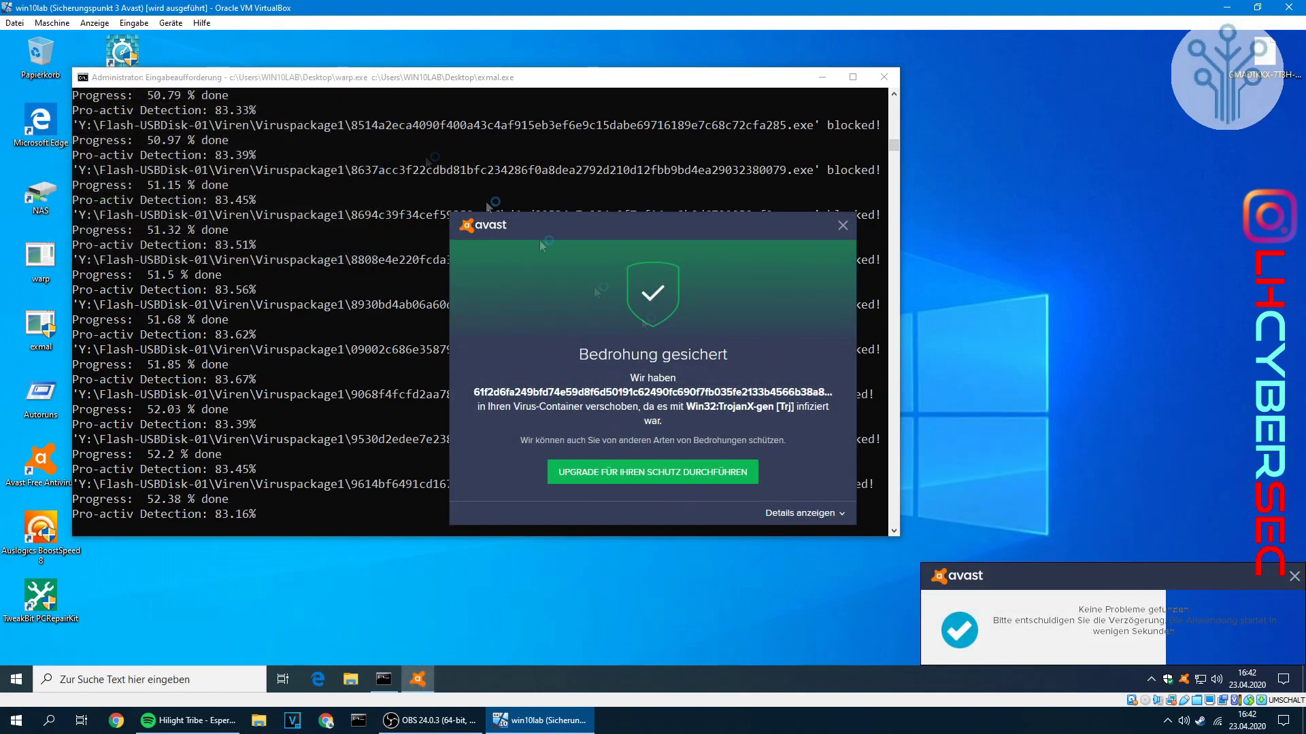
{"action": "left_click", "coordinate": [843, 225]}
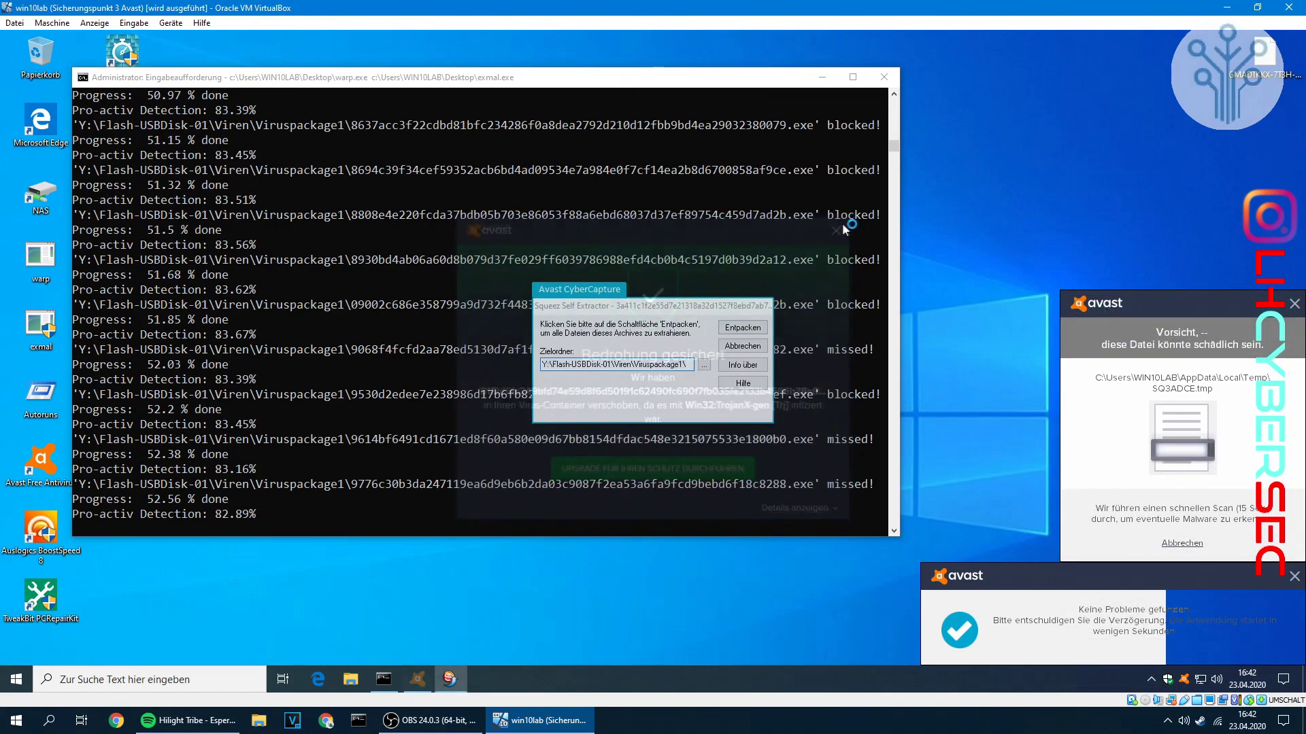
{"action": "left_click", "coordinate": [865, 194]}
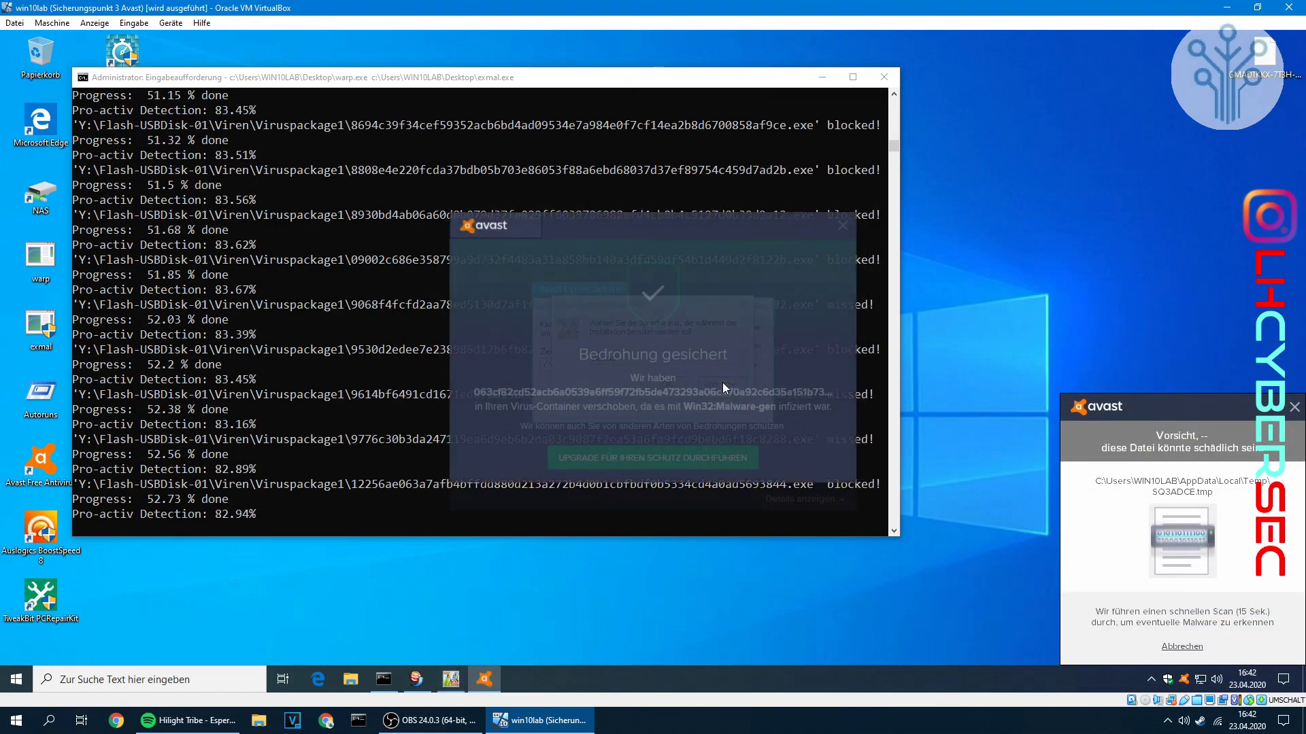
{"action": "left_click", "coordinate": [844, 228]}
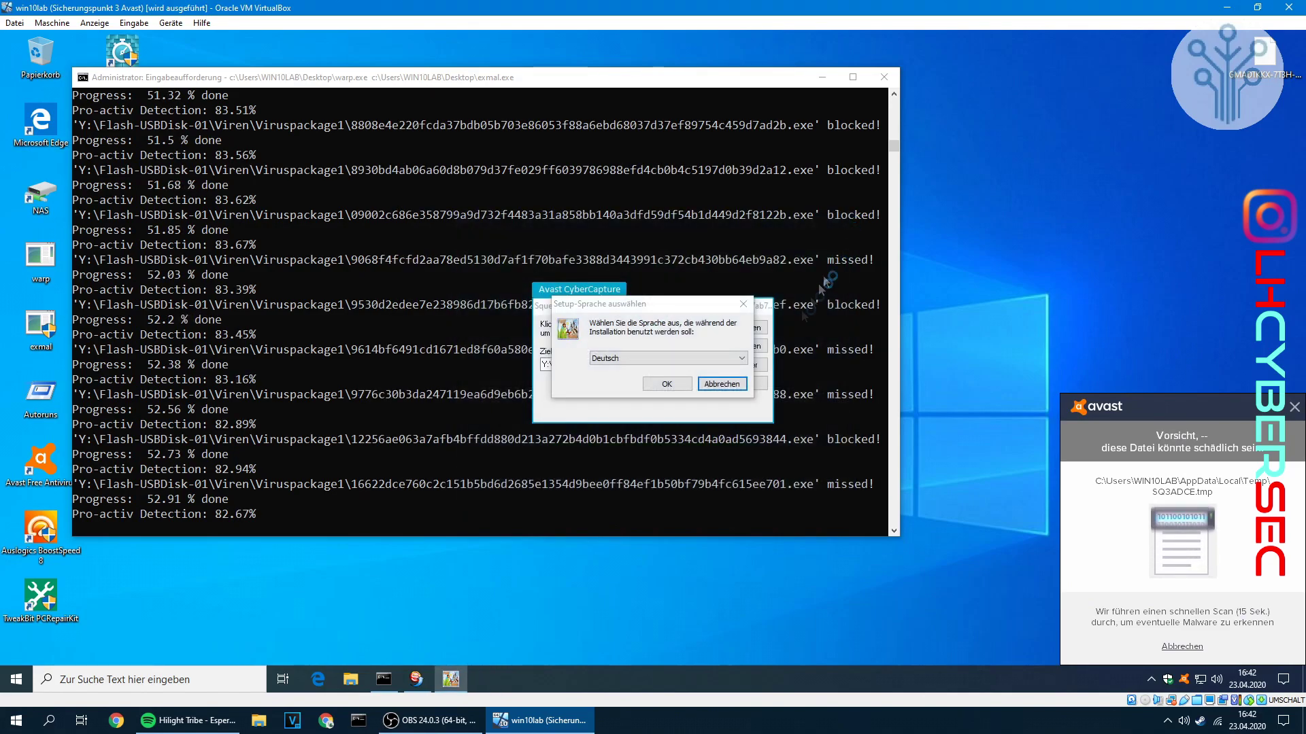
{"action": "left_click", "coordinate": [722, 385]}
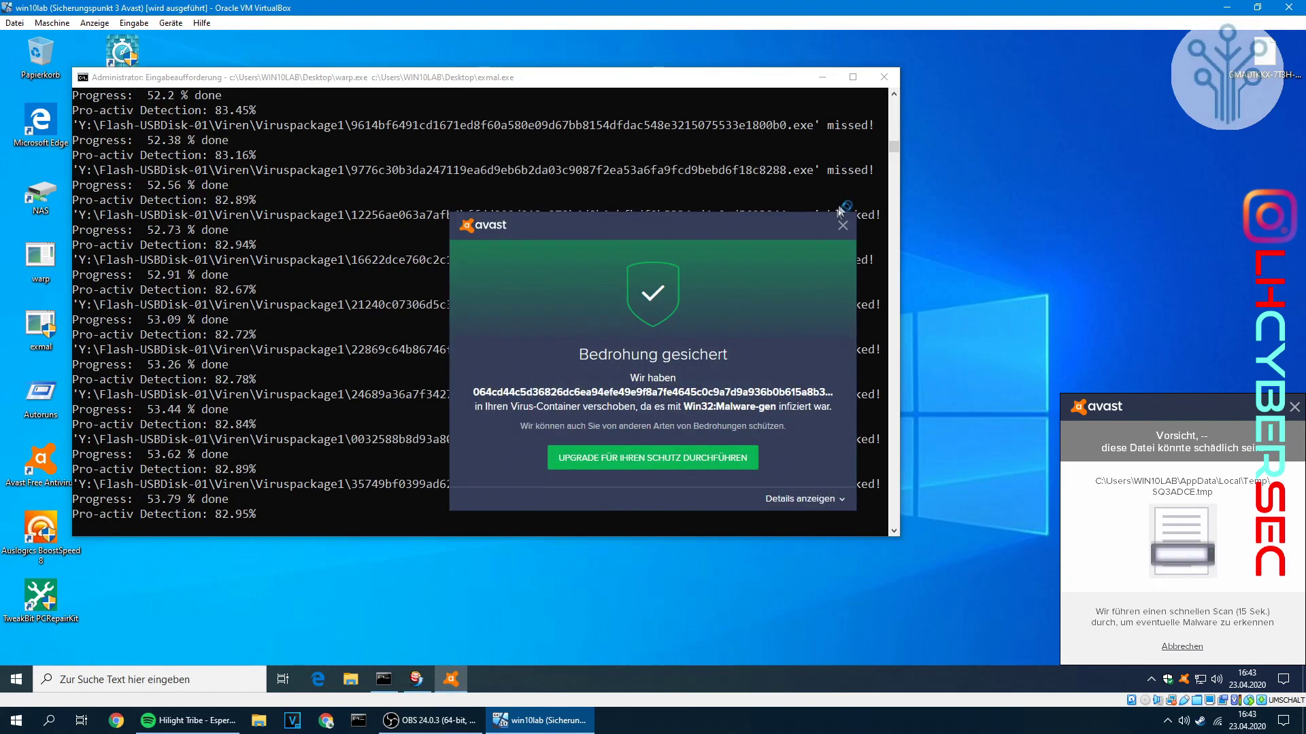
{"action": "left_click", "coordinate": [842, 226]}
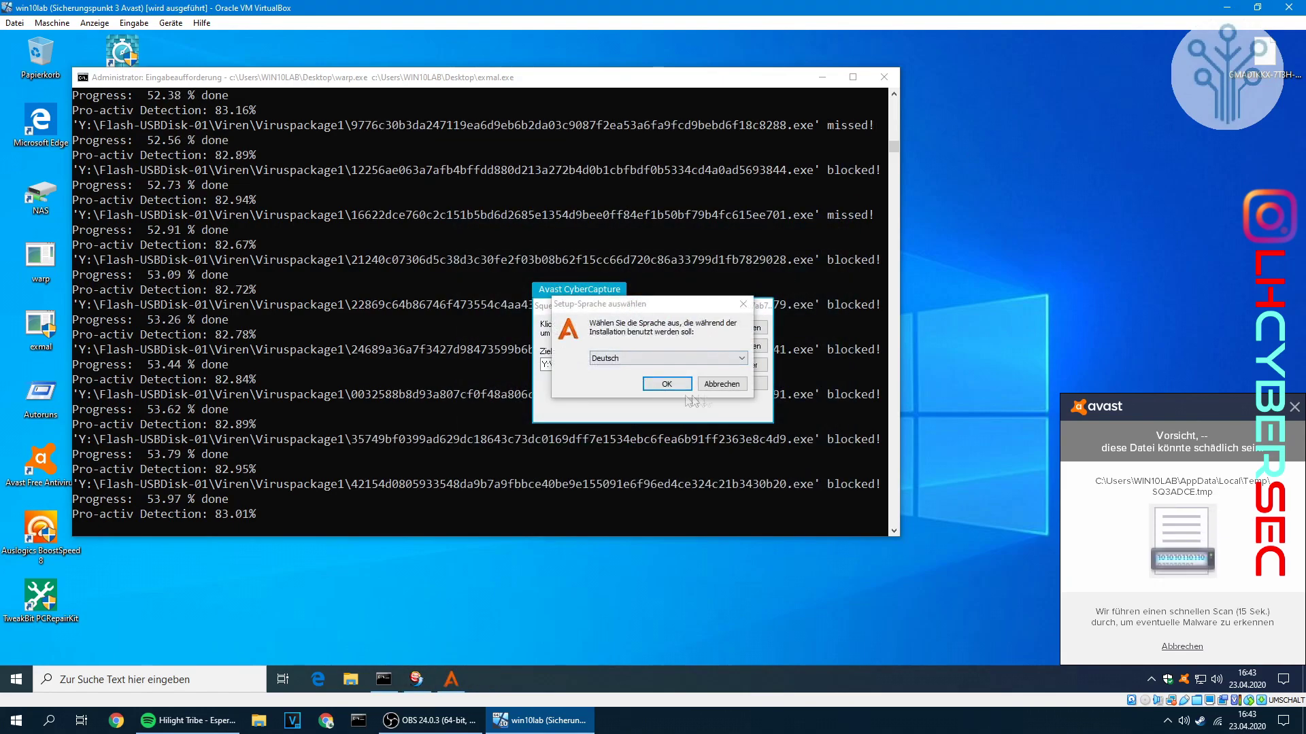
{"action": "left_click", "coordinate": [728, 383]}
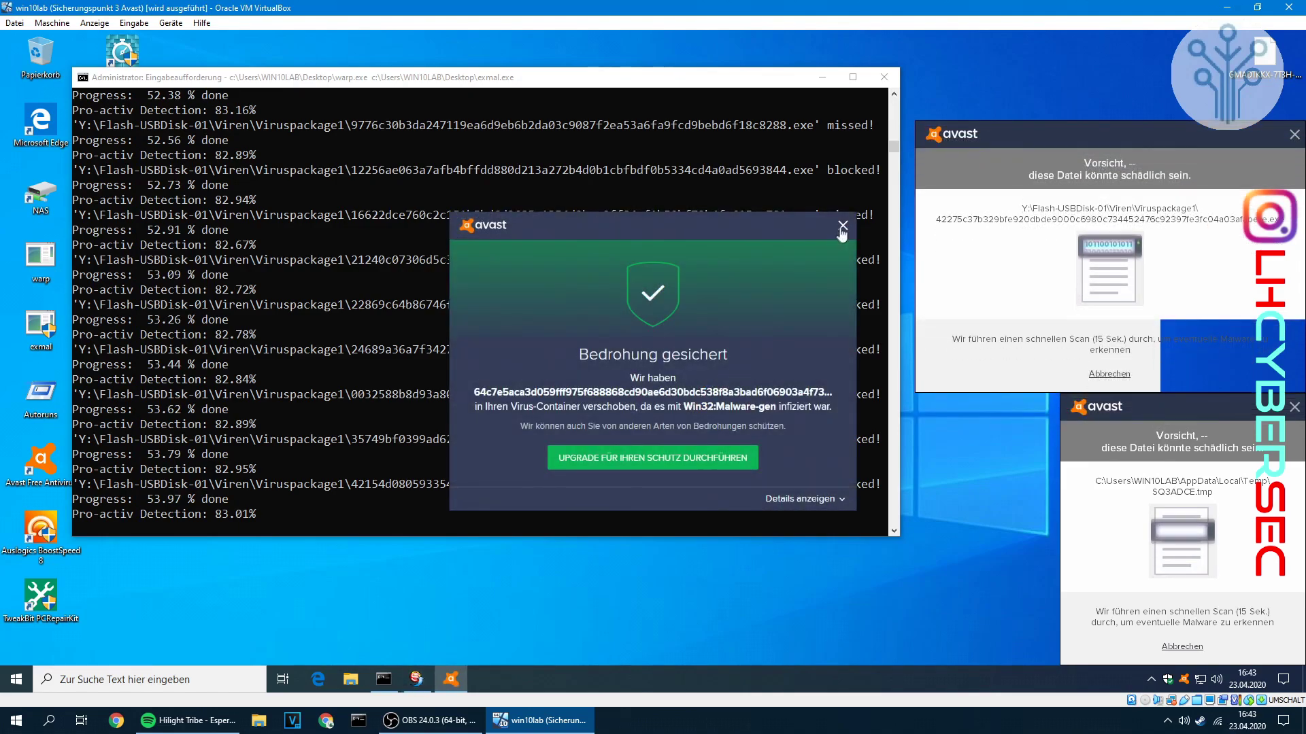
Dismiss the Avast alerts over the console and cancel the Squeez Self Extractor without unpacking the archive.
{"action": "left_click", "coordinate": [842, 226]}
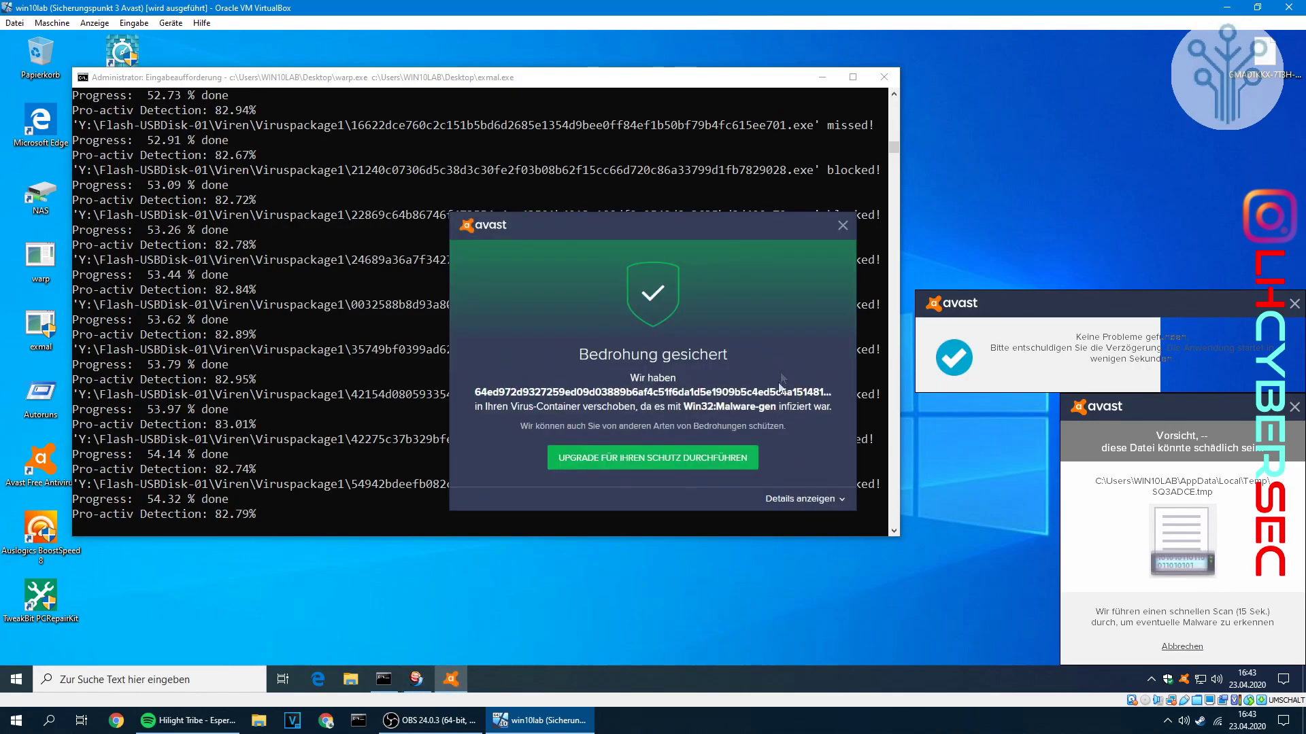
{"action": "left_click", "coordinate": [843, 233]}
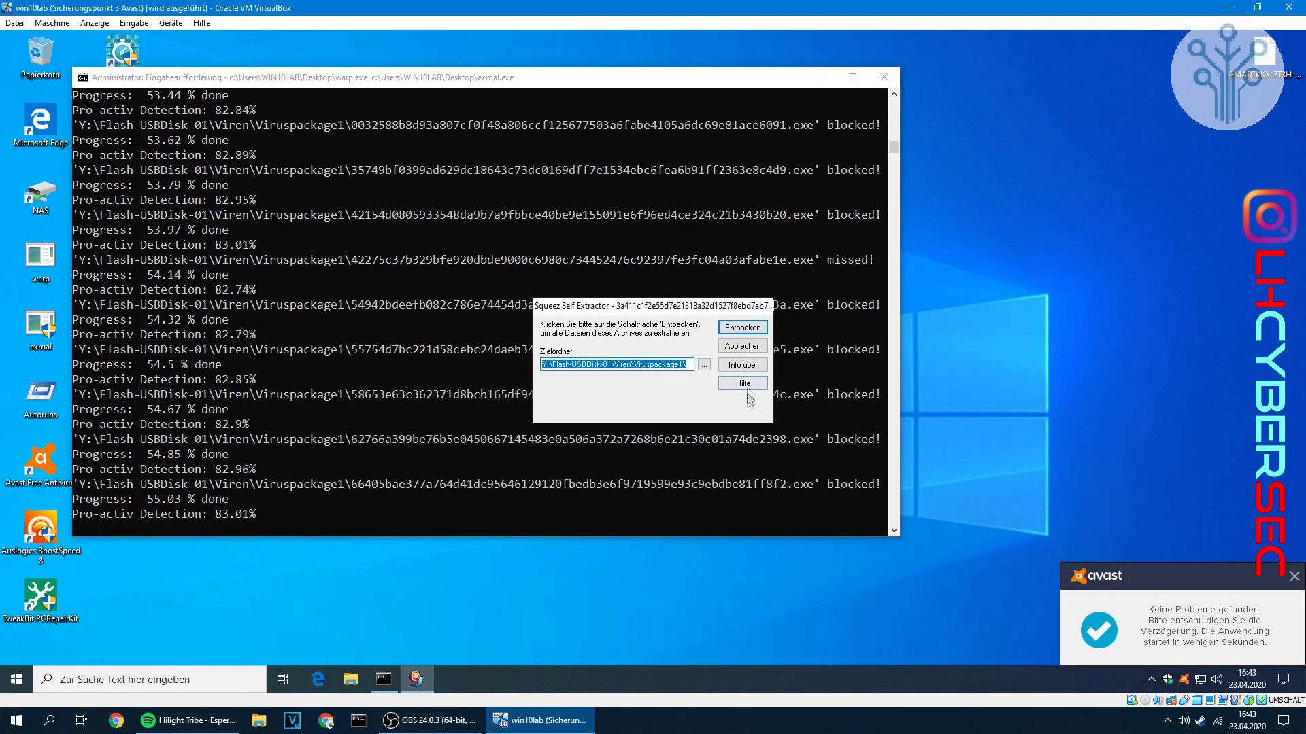
{"action": "left_click", "coordinate": [748, 347]}
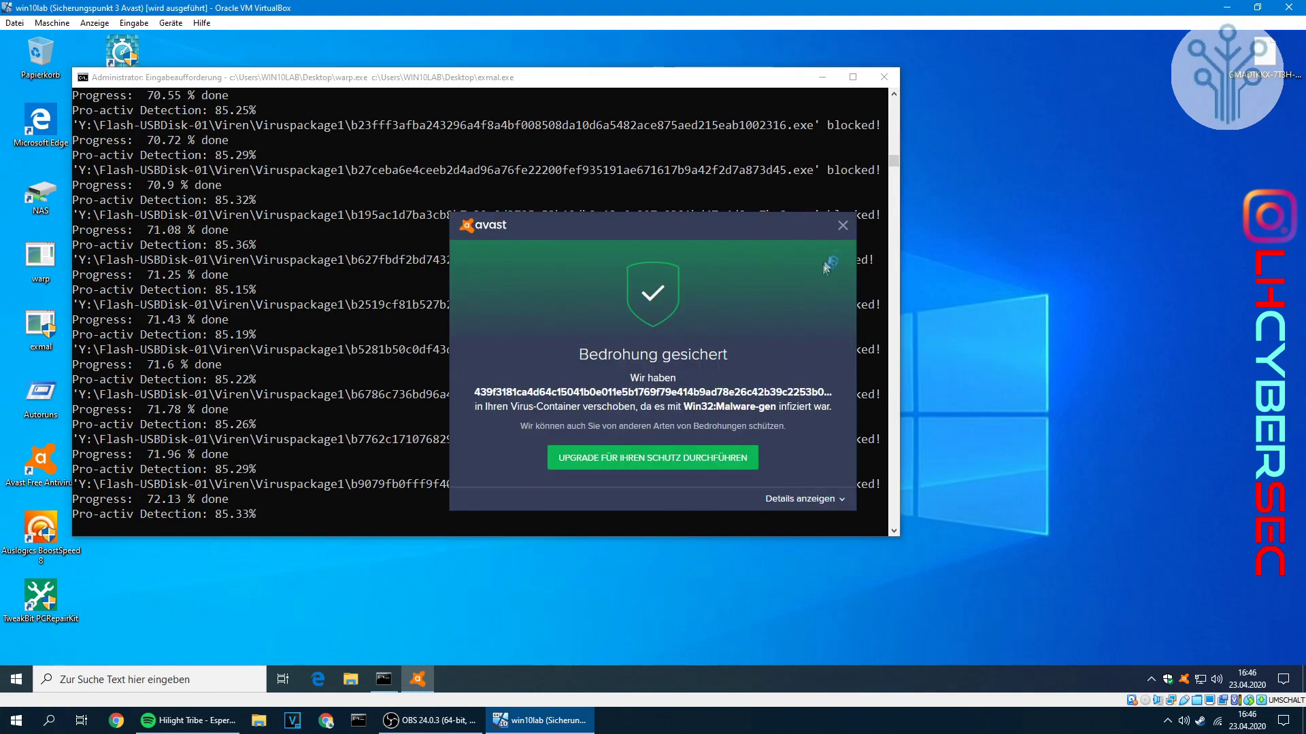
Dismiss the Avast quarantine notifications and close the Webroot SecureAnywhere System Analyzer window.
{"action": "left_click", "coordinate": [843, 227]}
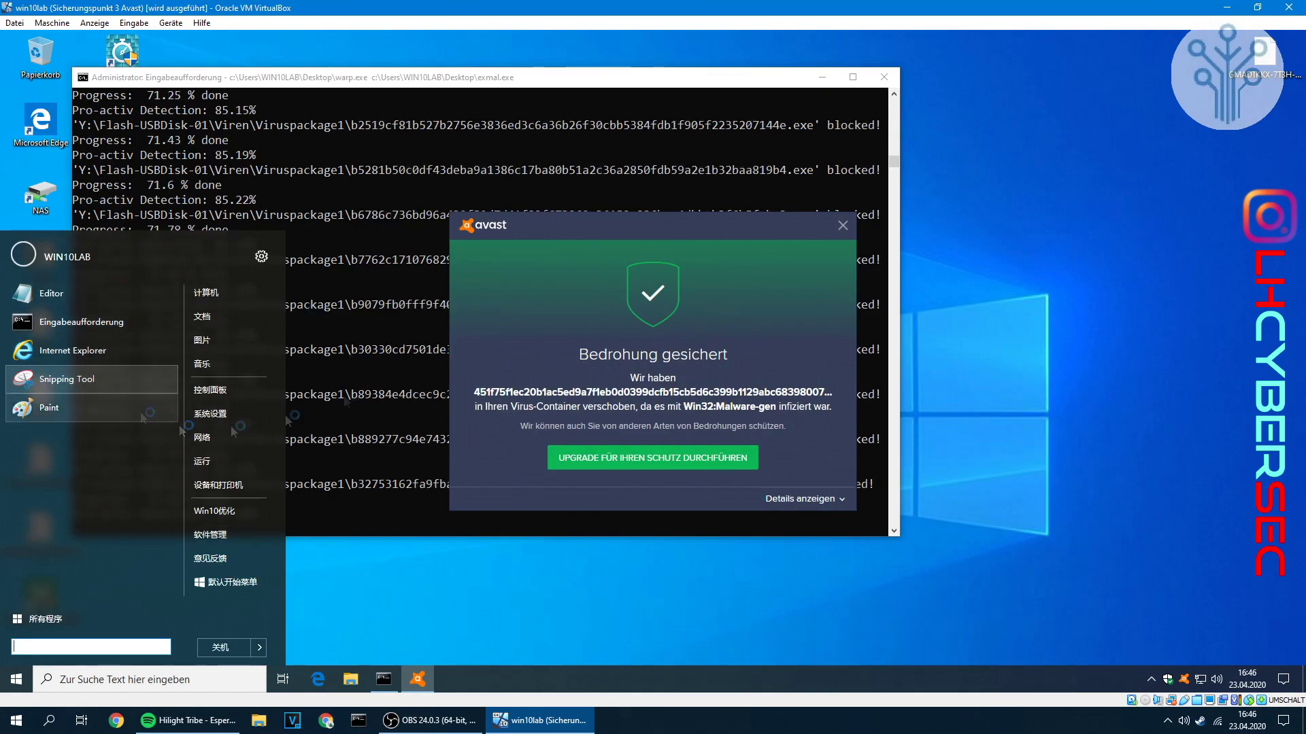
{"action": "left_click", "coordinate": [839, 225]}
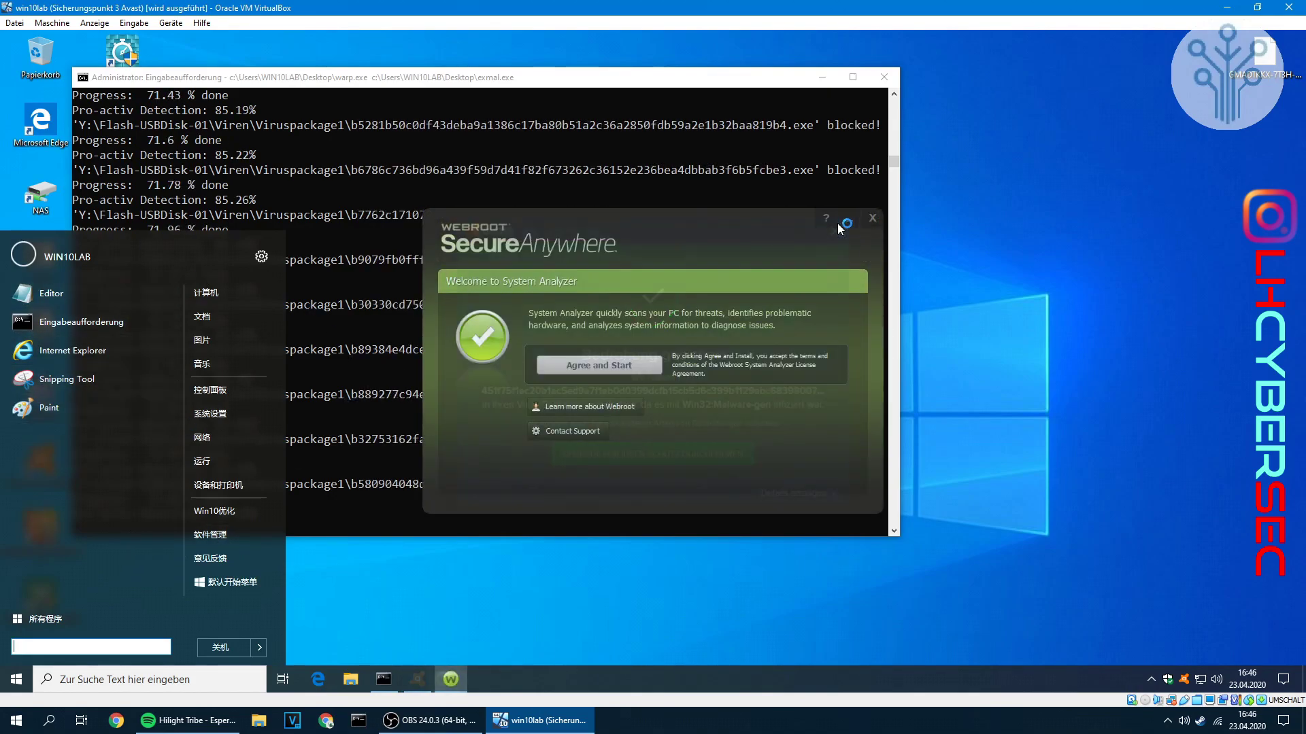
{"action": "left_click", "coordinate": [874, 219]}
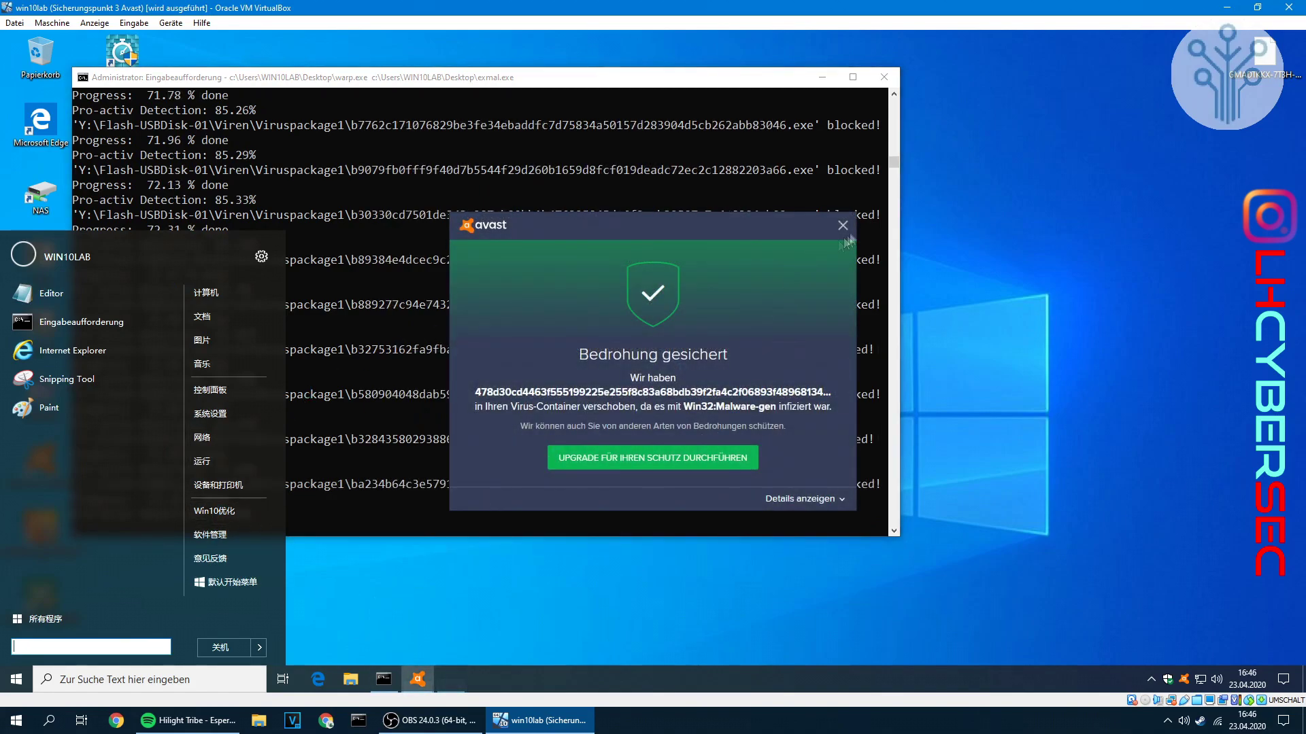
{"action": "left_click", "coordinate": [850, 227]}
Refuse the user account control request of the Tencent start menu app to make changes to the device.
{"action": "left_click", "coordinate": [729, 386]}
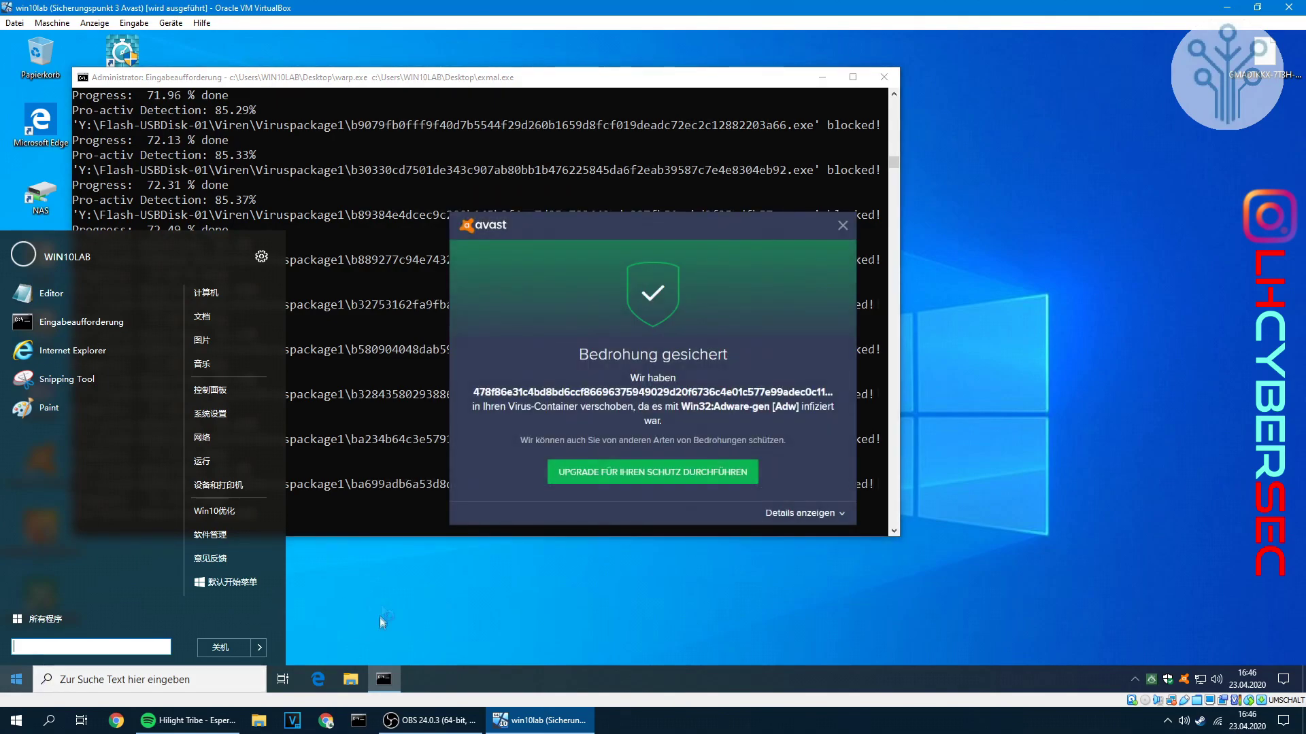
{"action": "left_click", "coordinate": [31, 684]}
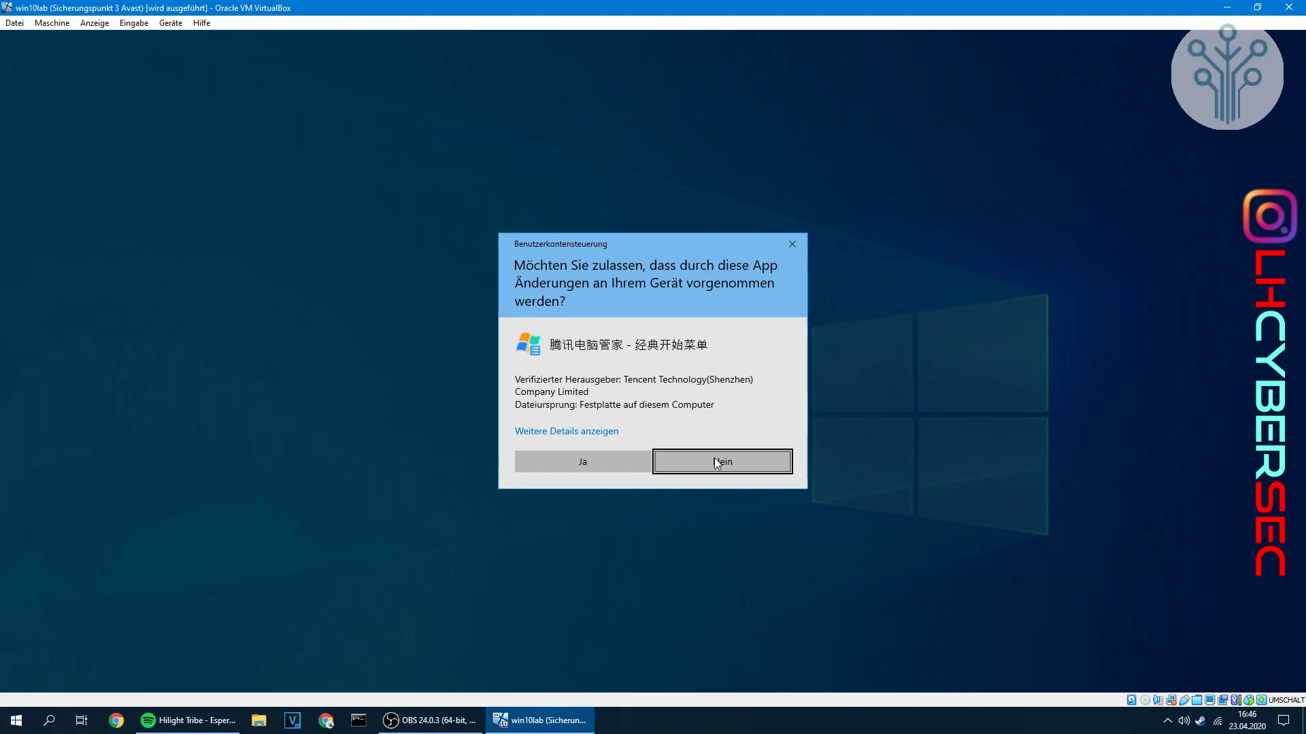
{"action": "left_click", "coordinate": [715, 461]}
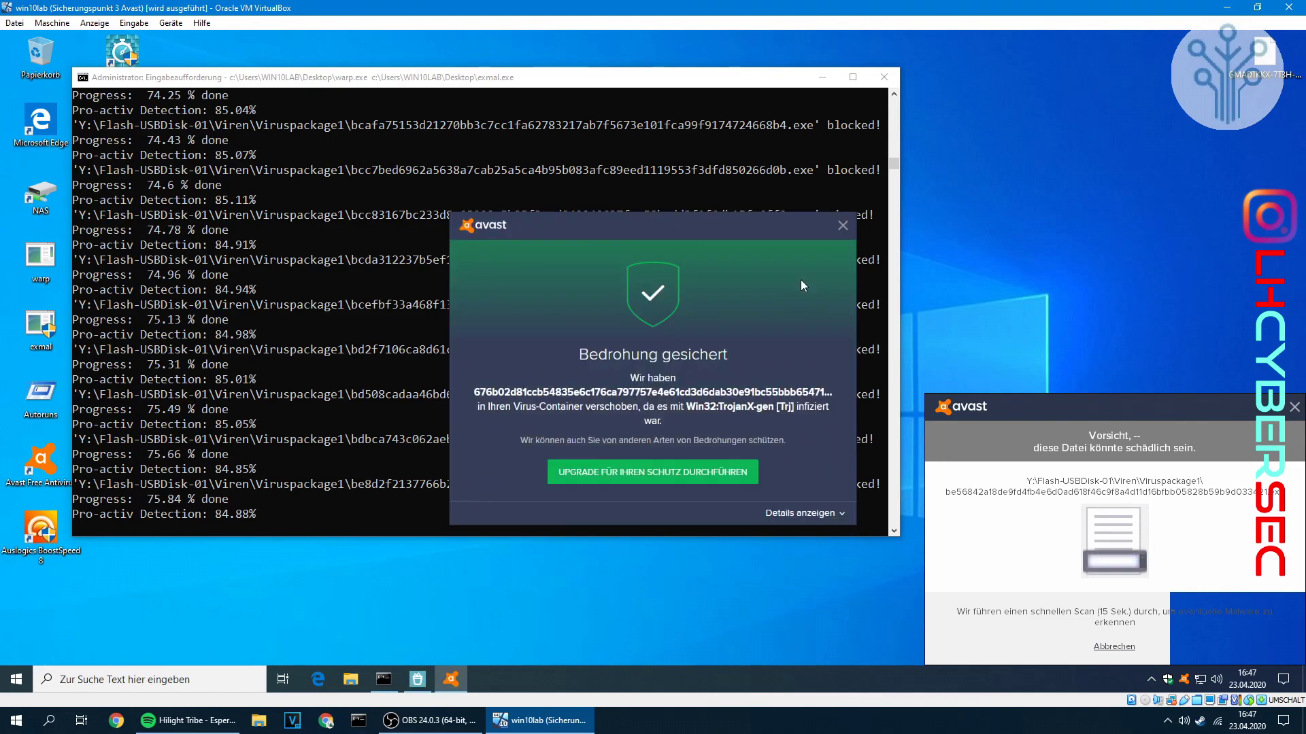
Dismiss the Avast notifications covering the TweakBit PCCleaner setup and the test console until the run ends.
{"action": "left_click", "coordinate": [843, 225]}
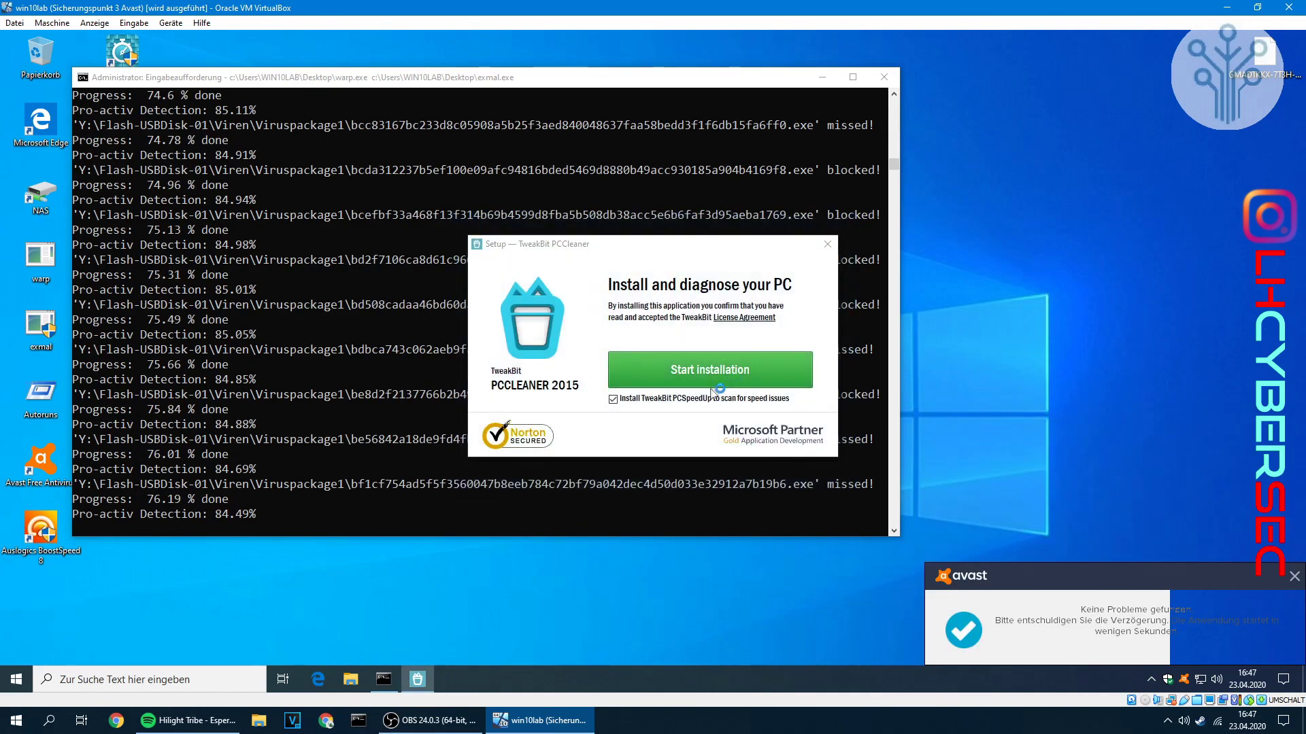
{"action": "left_click", "coordinate": [837, 222]}
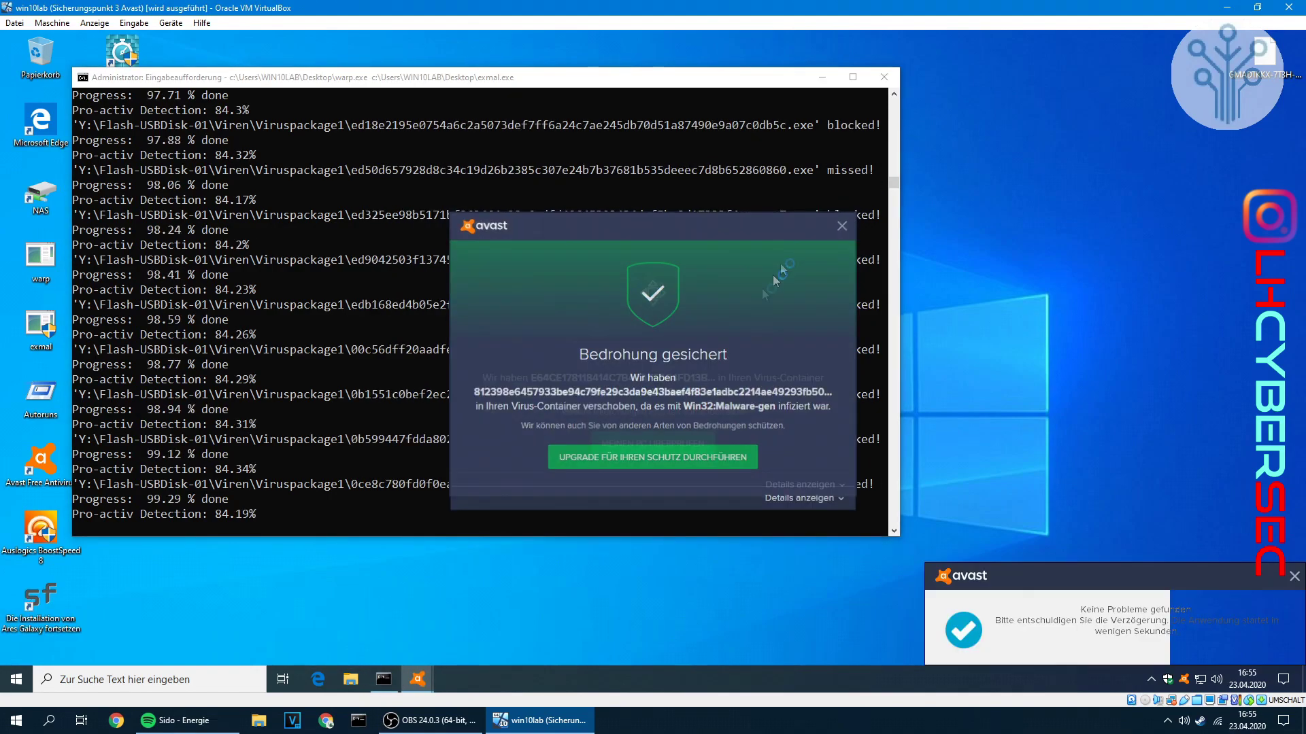
{"action": "left_click", "coordinate": [842, 225]}
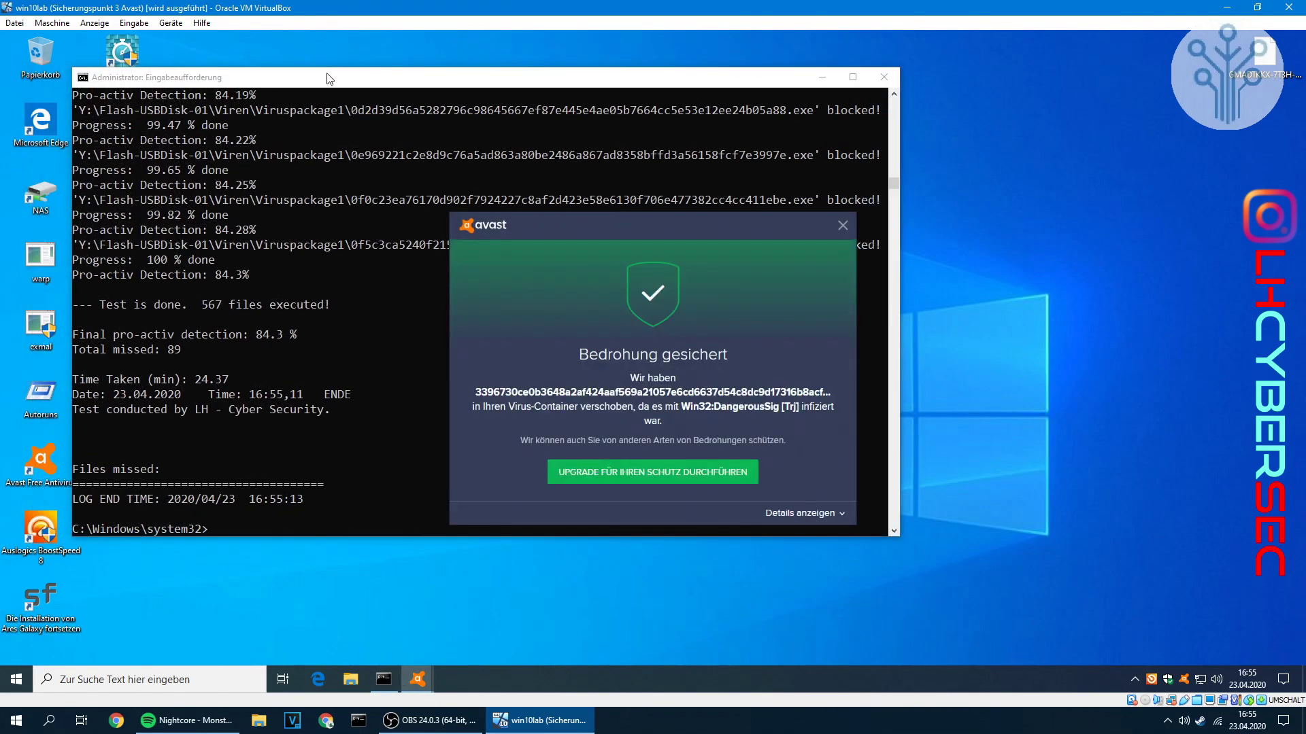
Move the console toward the desktop's upper-left corner and highlight its final test summary to review the results.
{"action": "left_click_drag", "start_coordinate": [347, 84], "coordinate": [308, 77]}
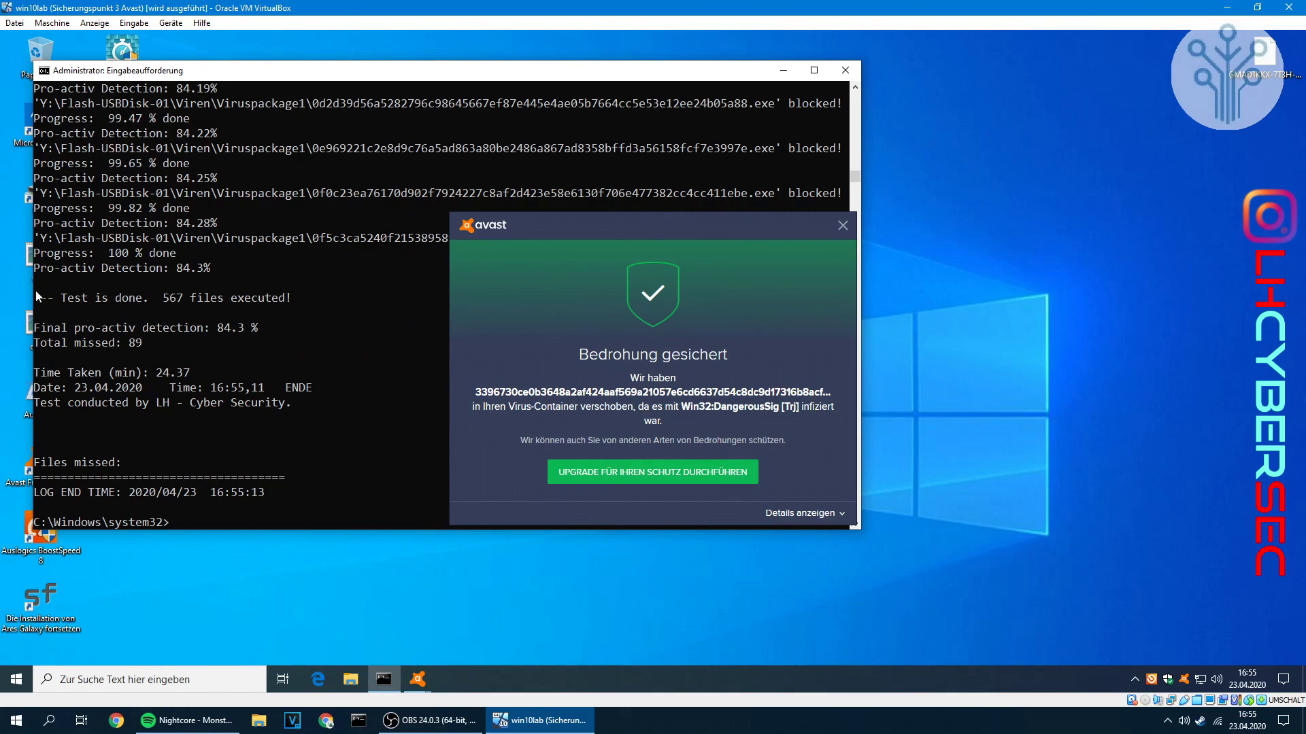
{"action": "left_click_drag", "start_coordinate": [294, 310], "coordinate": [299, 456]}
{"action": "left_click", "coordinate": [222, 360]}
{"action": "left_click_drag", "start_coordinate": [186, 300], "coordinate": [166, 307]}
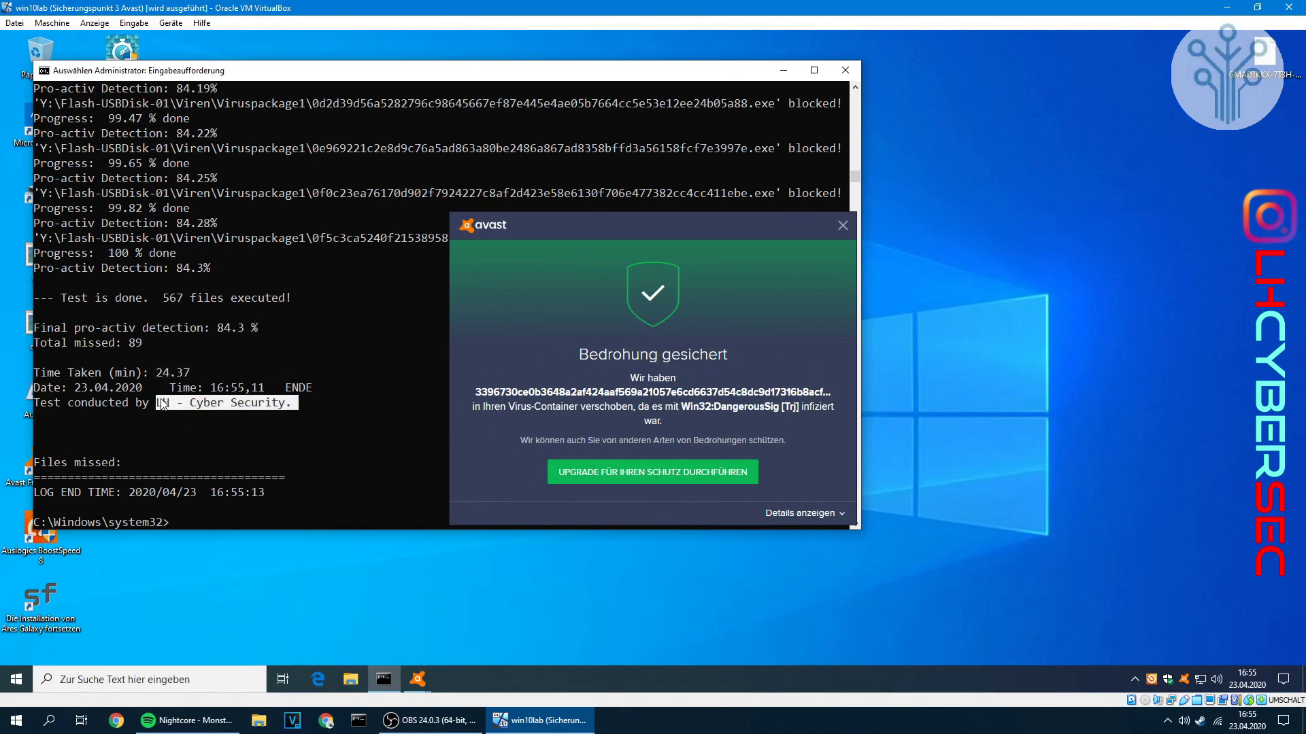
Dismiss the remaining Avast notifications over the test results and minimize the console.
{"action": "left_click", "coordinate": [842, 227]}
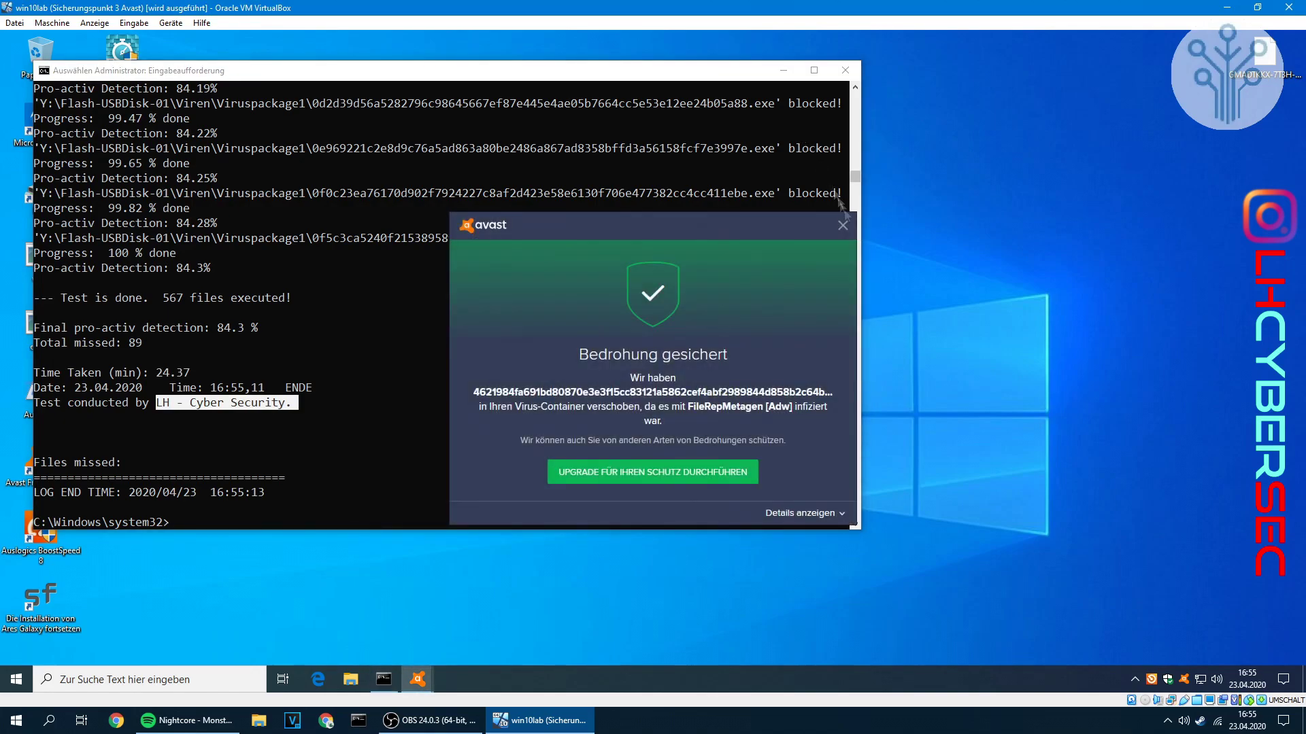
{"action": "left_click", "coordinate": [844, 222]}
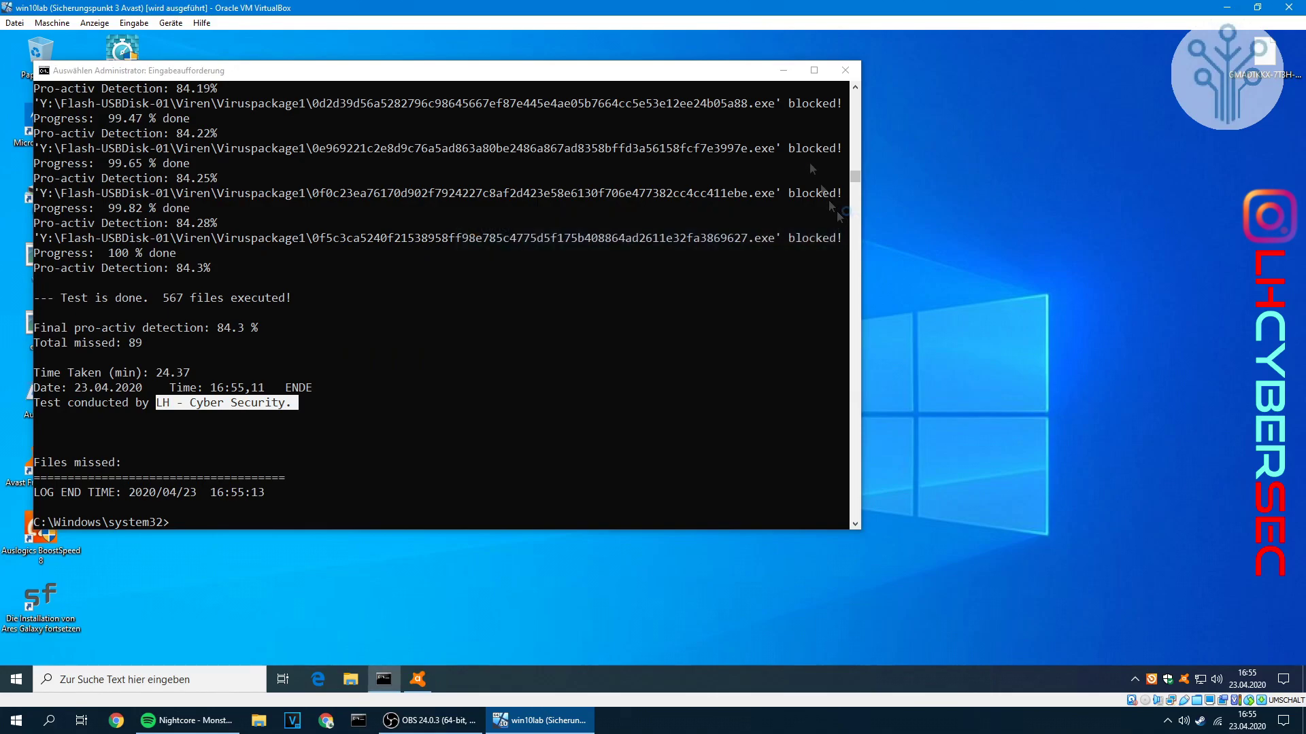
{"action": "left_click", "coordinate": [781, 74]}
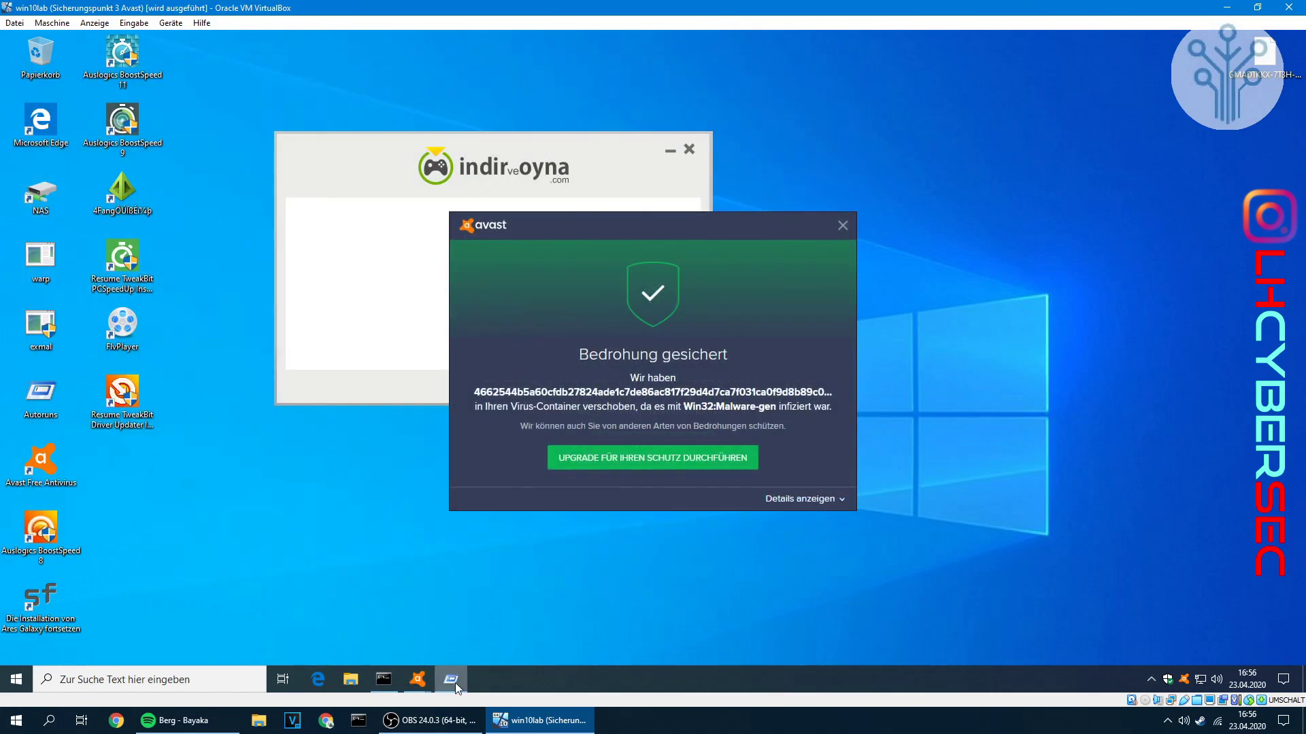
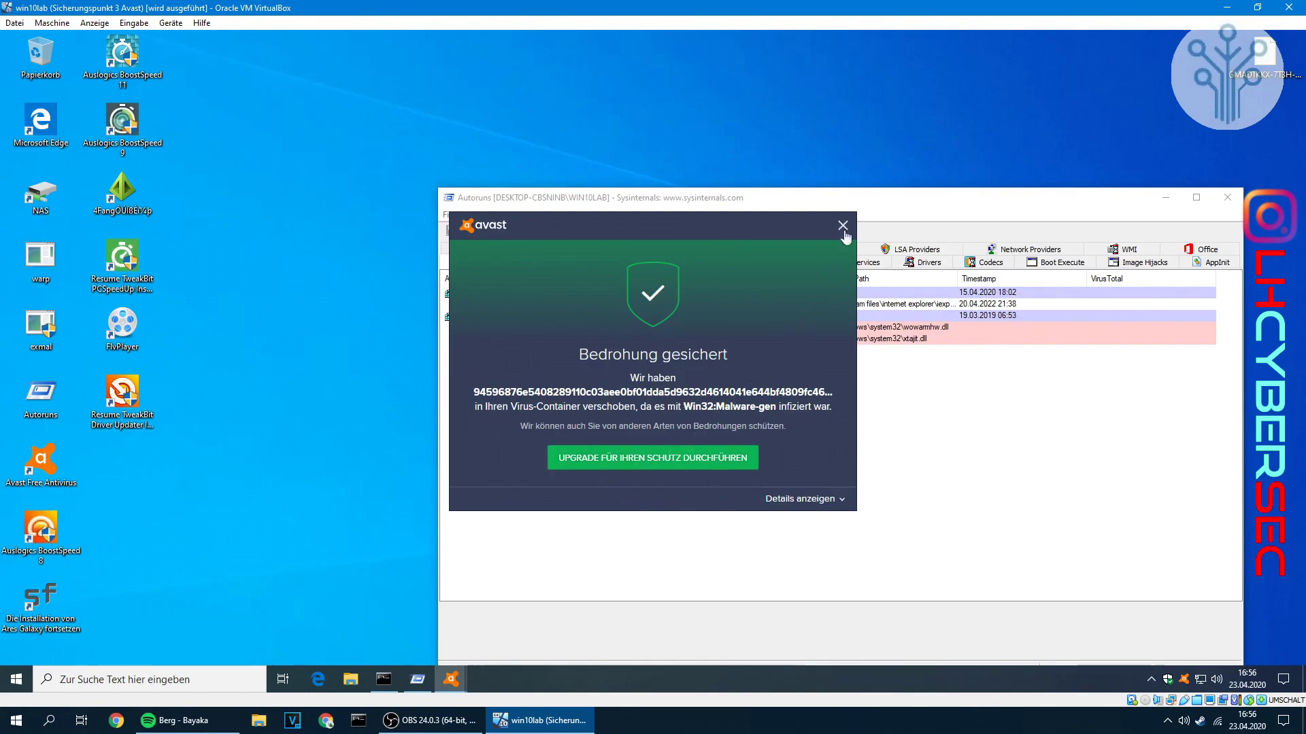
Dismiss the Avast notification covering Autoruns and bring the Autoruns window to the front.
{"action": "left_click", "coordinate": [843, 225]}
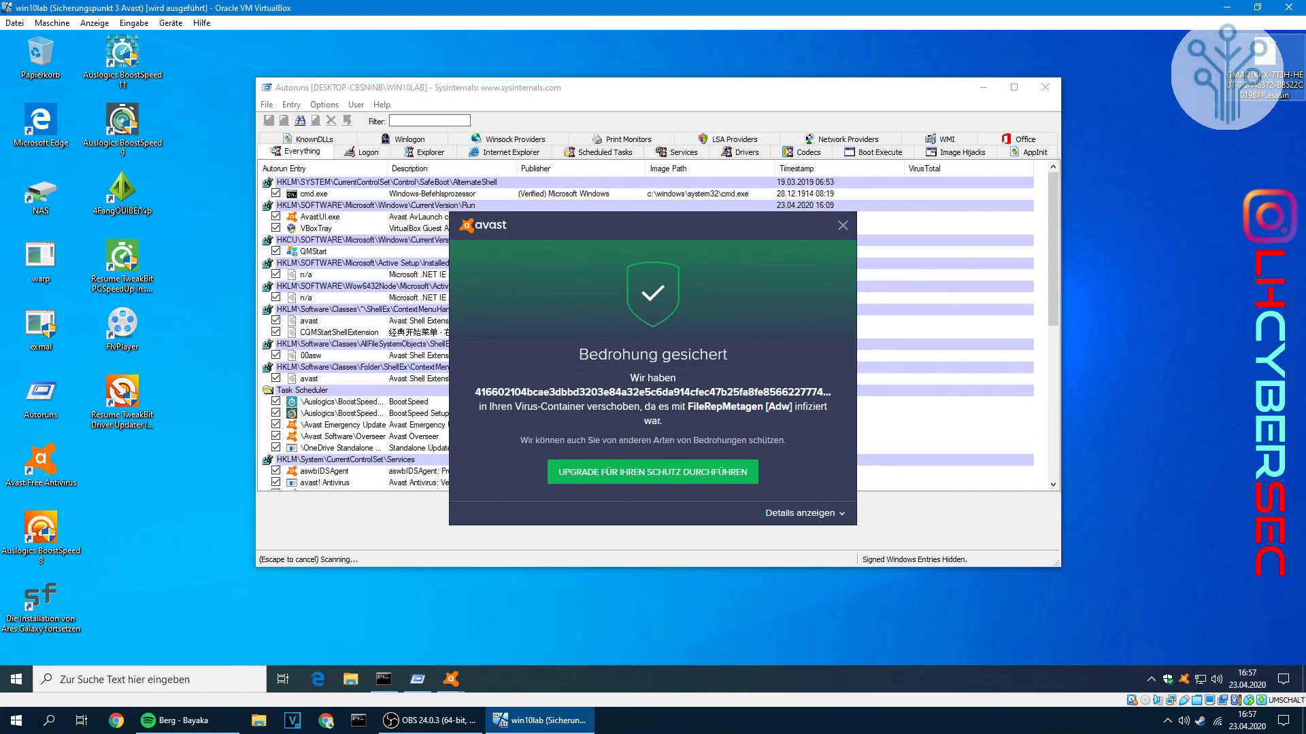
{"action": "left_click", "coordinate": [417, 679]}
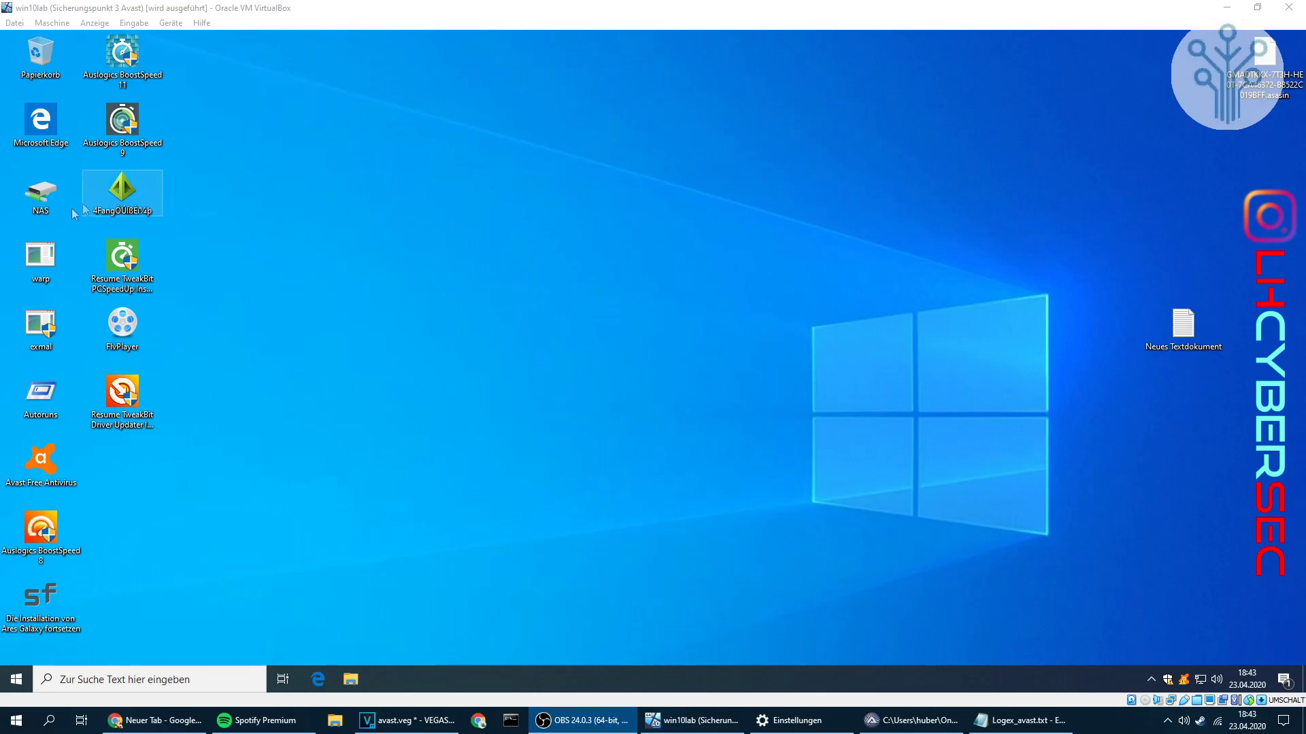
Run Autoruns from the desktop as administrator, allowing its elevation request, and select the cmd.exe entry under AlternateShell.
{"action": "double_click", "coordinate": [42, 405]}
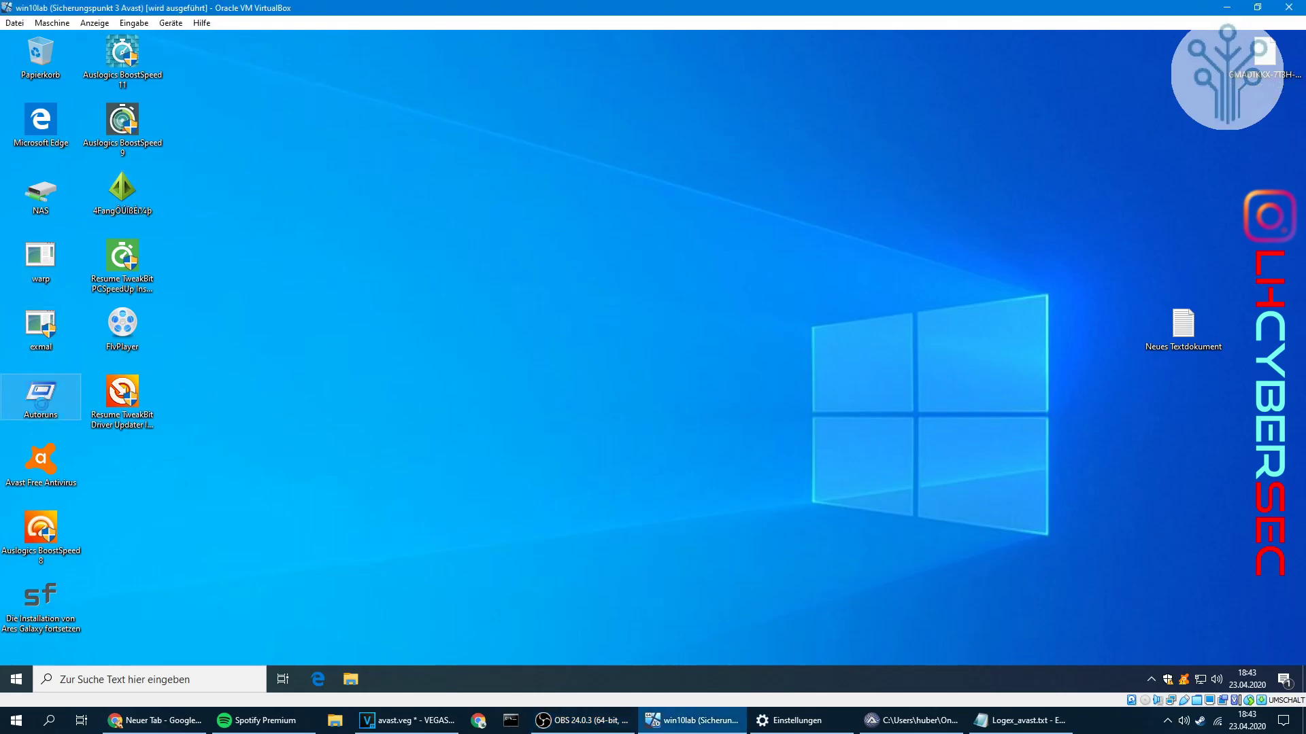
{"action": "right_click", "coordinate": [42, 404]}
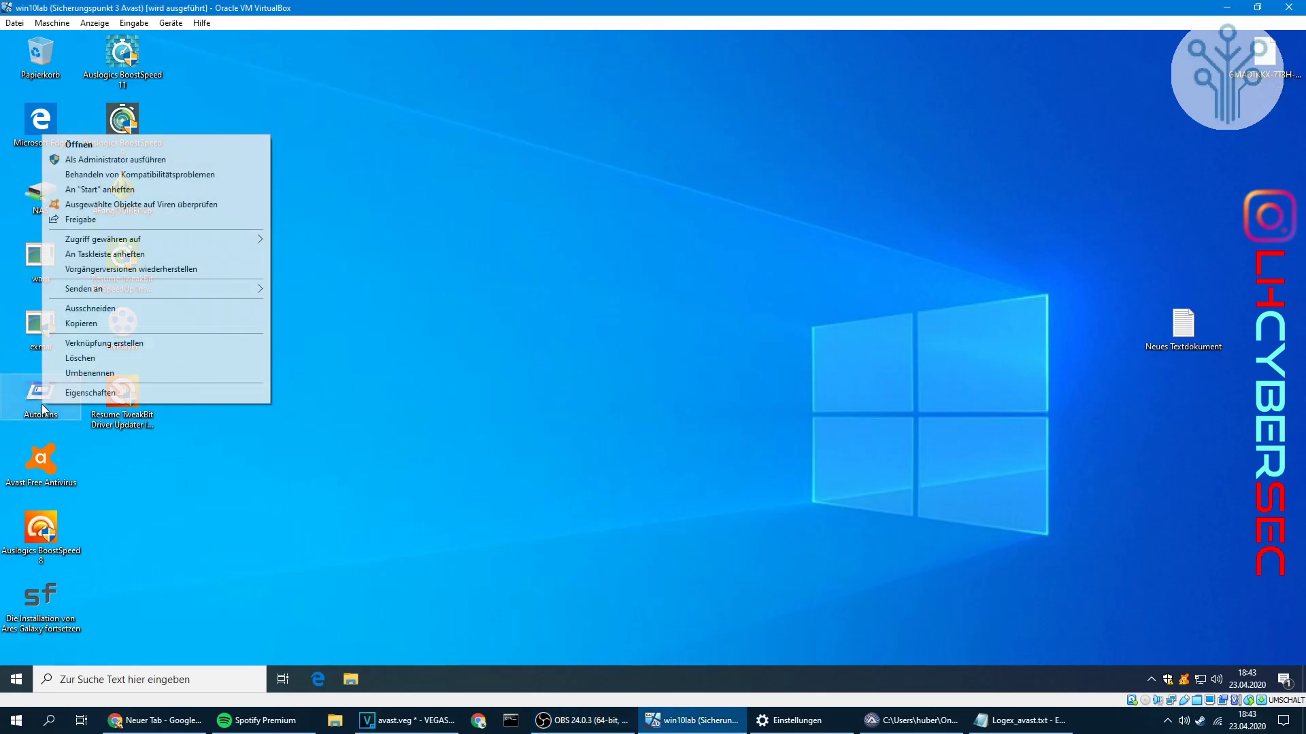
{"action": "left_click", "coordinate": [98, 161]}
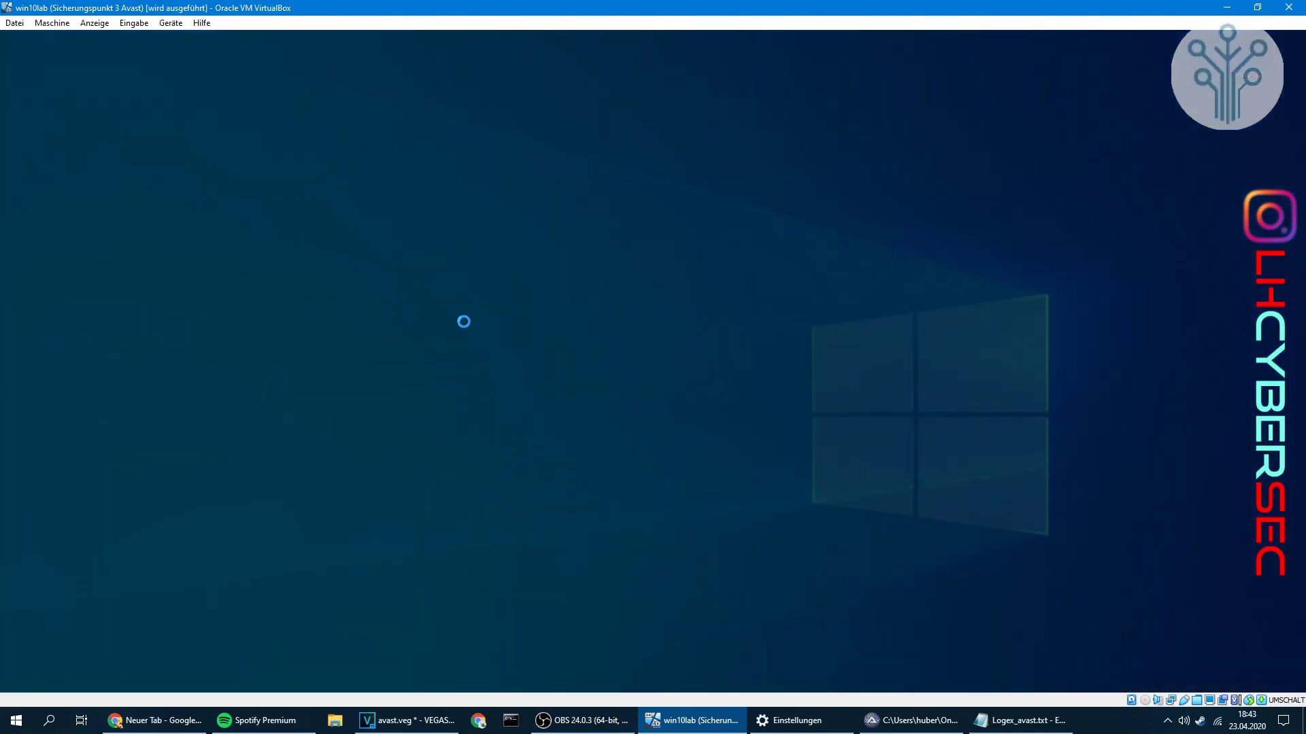
{"action": "left_click", "coordinate": [550, 450]}
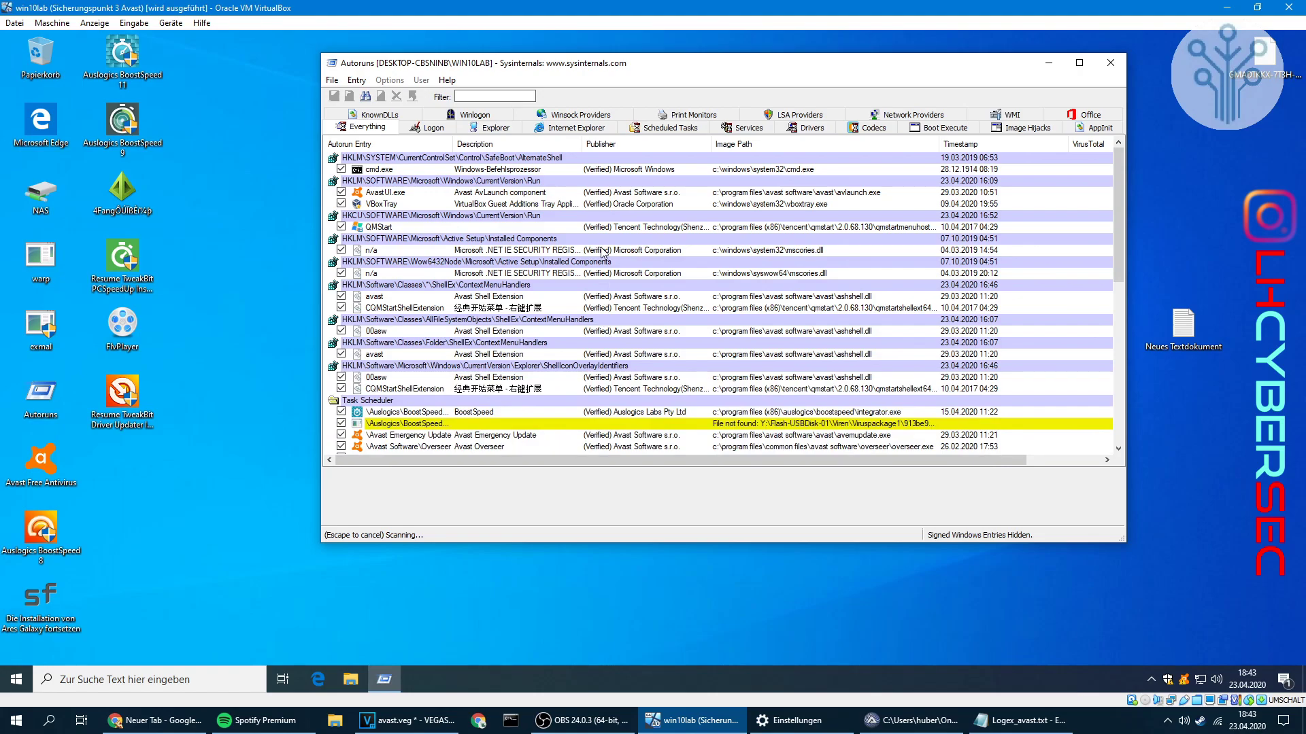
{"action": "left_click", "coordinate": [467, 171]}
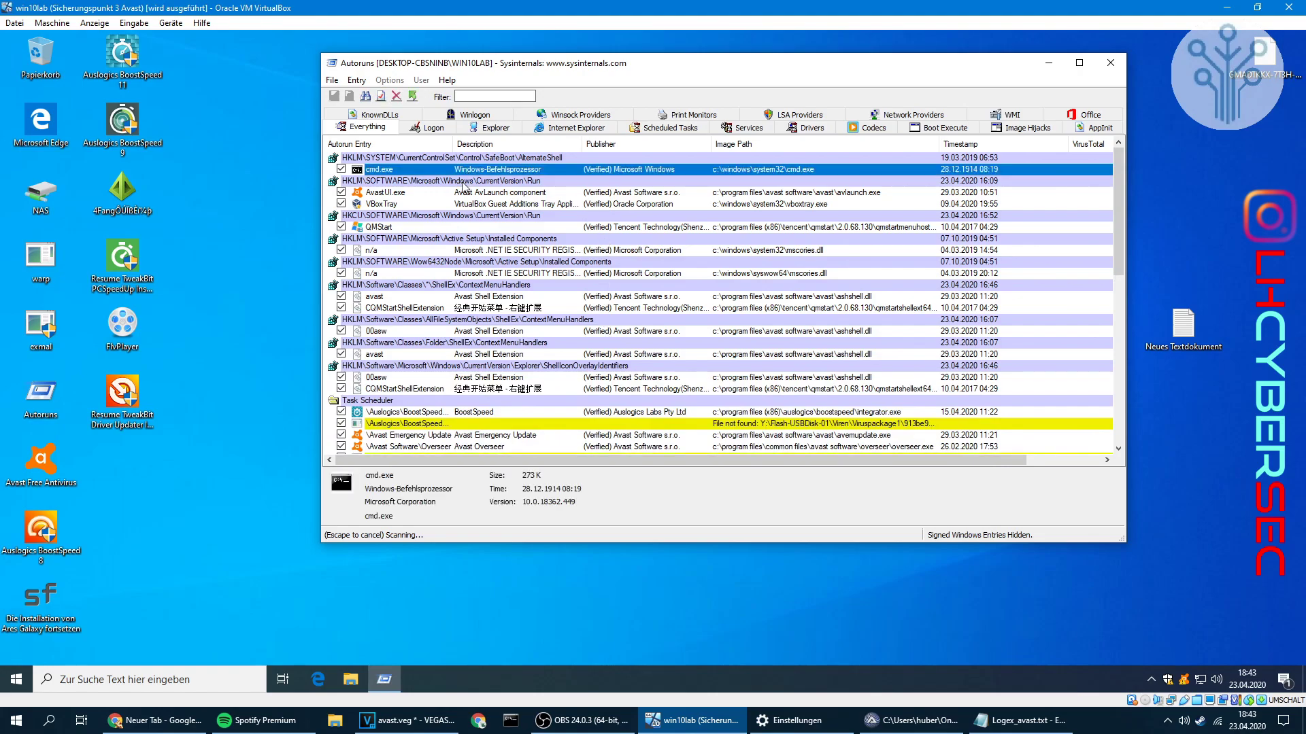
Inspect the details of the AvastUI.exe and QMStart Run entries and the two Active Setup Installed Components entries.
{"action": "left_click", "coordinate": [411, 205]}
{"action": "left_click", "coordinate": [384, 195]}
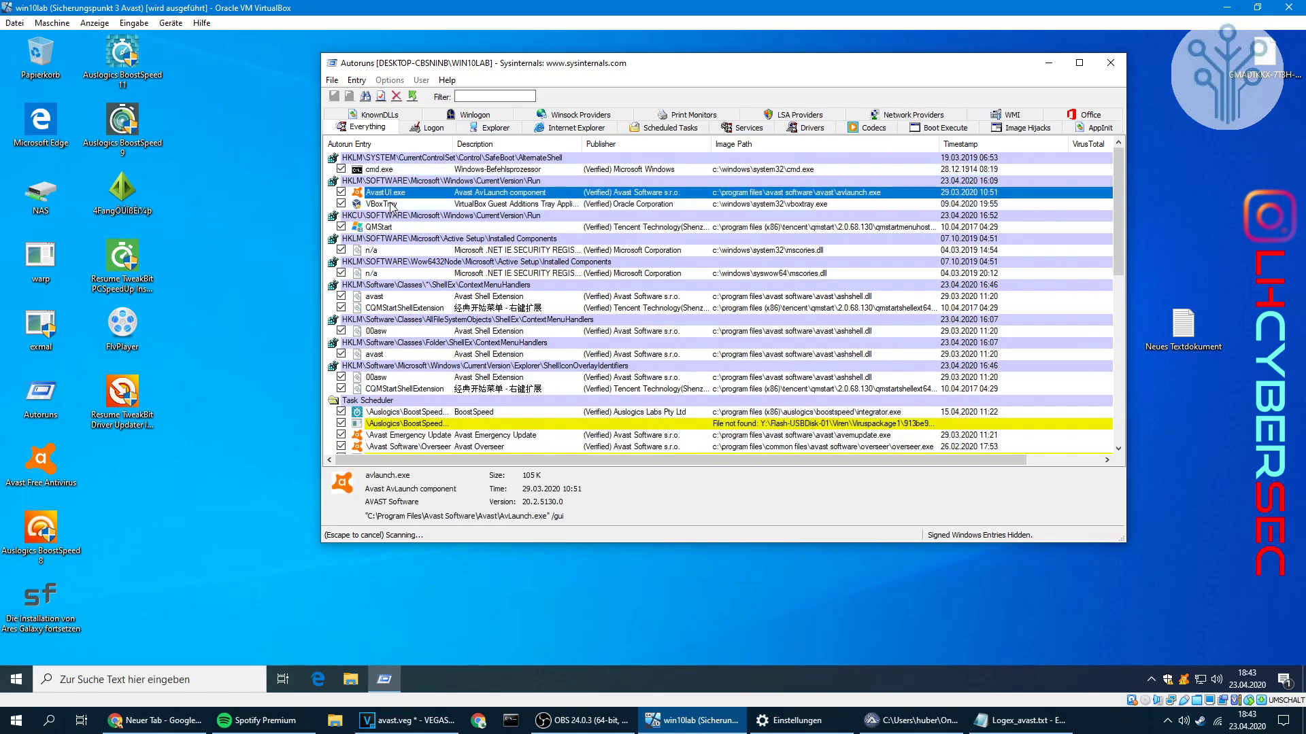
{"action": "left_click", "coordinate": [372, 230]}
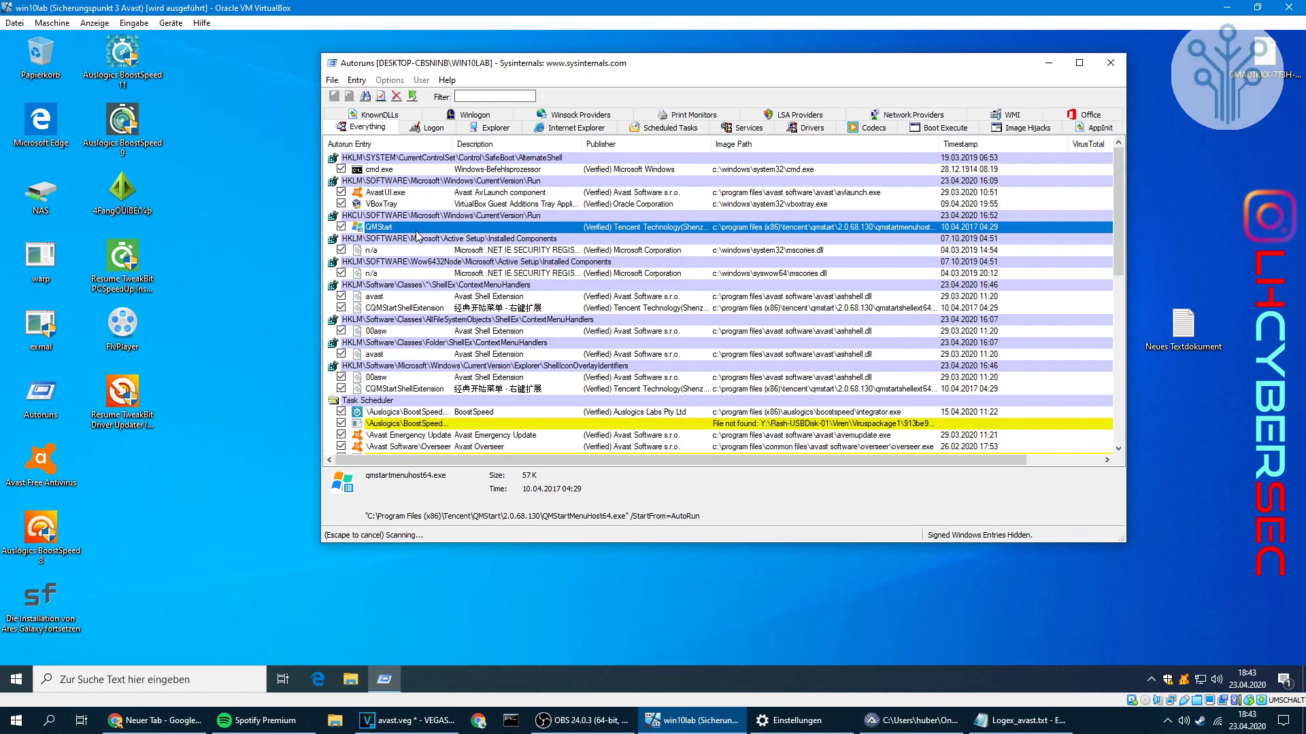
{"action": "left_click", "coordinate": [470, 251]}
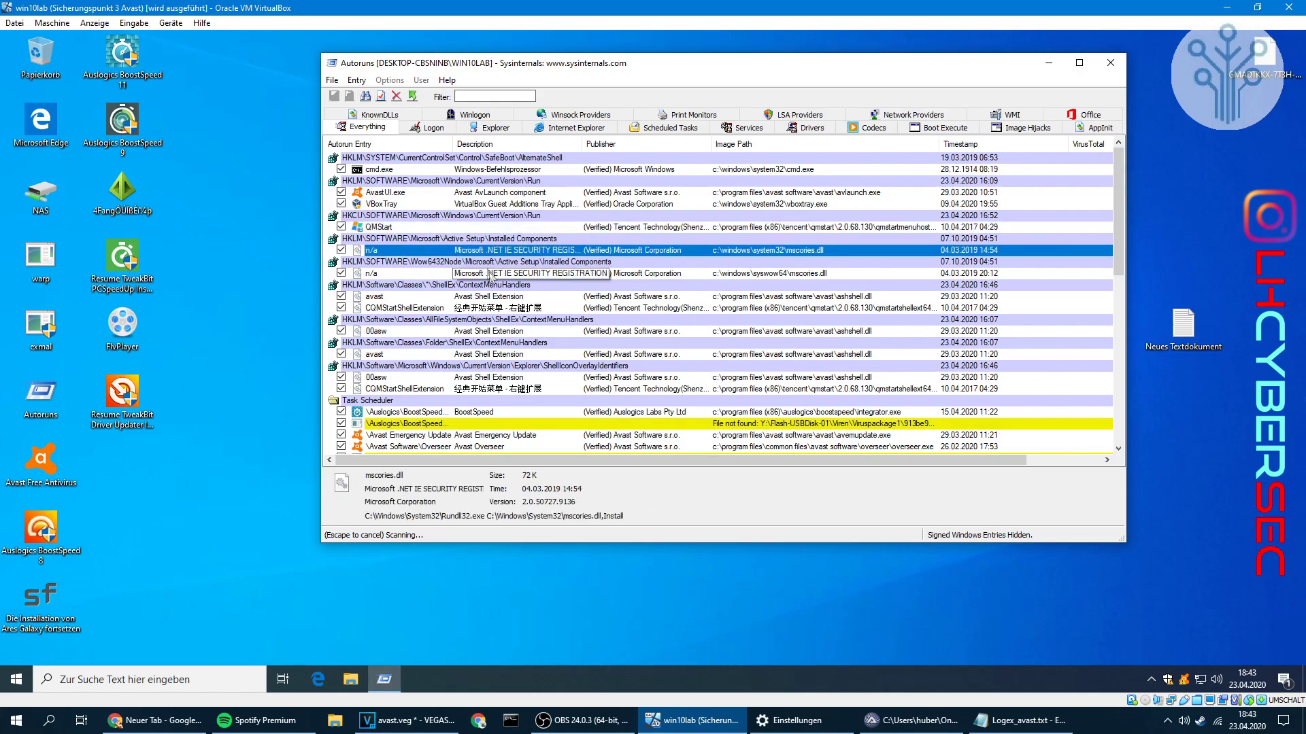
{"action": "left_click", "coordinate": [491, 274]}
Inspect the avast, 00asw and CQMStartShellExtension entries under the context menu handlers and shell icon overlay identifiers.
{"action": "left_click", "coordinate": [484, 298]}
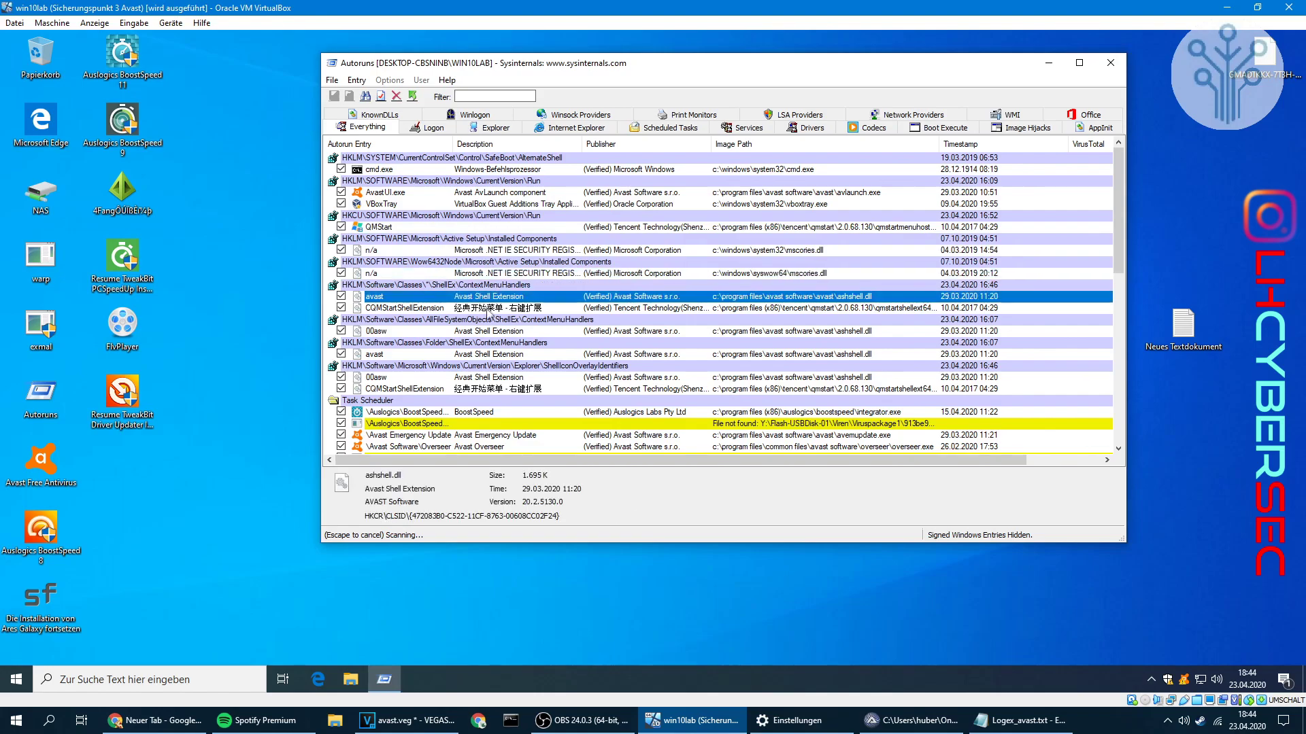
{"action": "left_click", "coordinate": [490, 319]}
{"action": "left_click", "coordinate": [397, 308]}
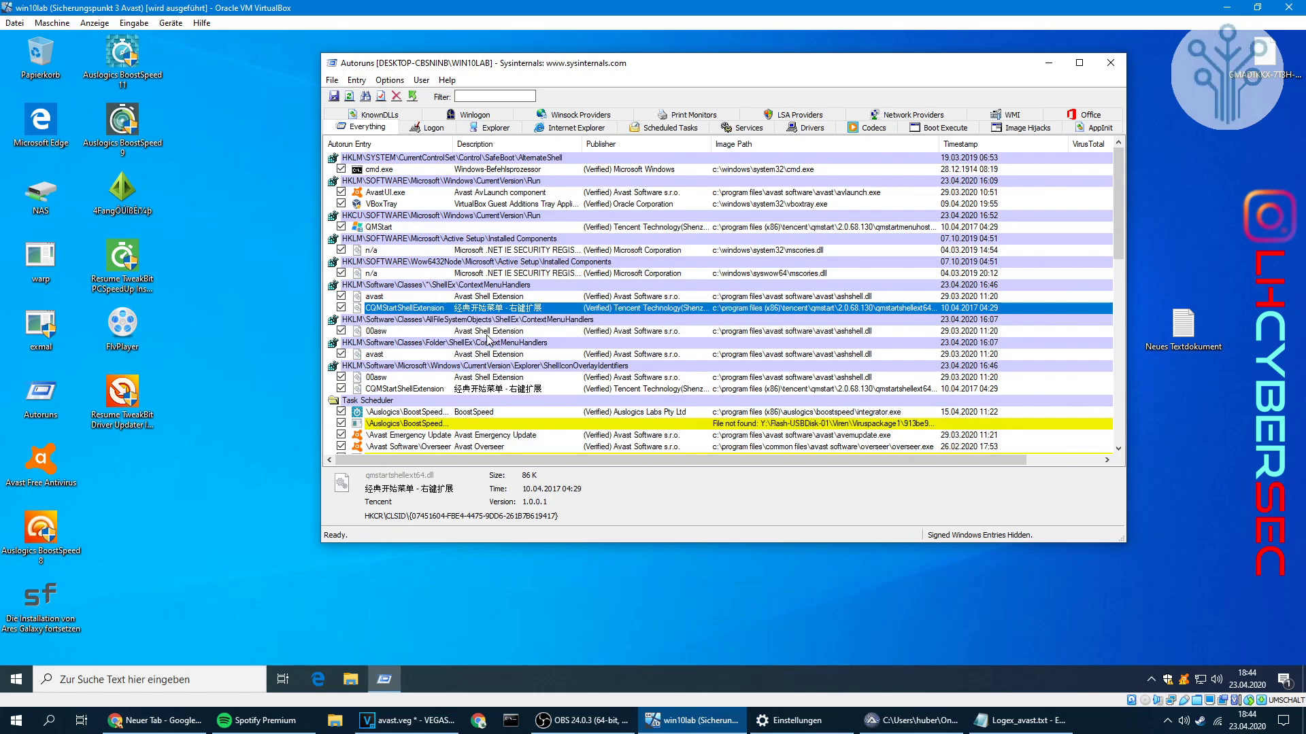
{"action": "left_click", "coordinate": [487, 333]}
{"action": "left_click", "coordinate": [490, 355]}
{"action": "scroll", "coordinate": [491, 359], "scroll_direction": "down", "scroll_amount": 3}
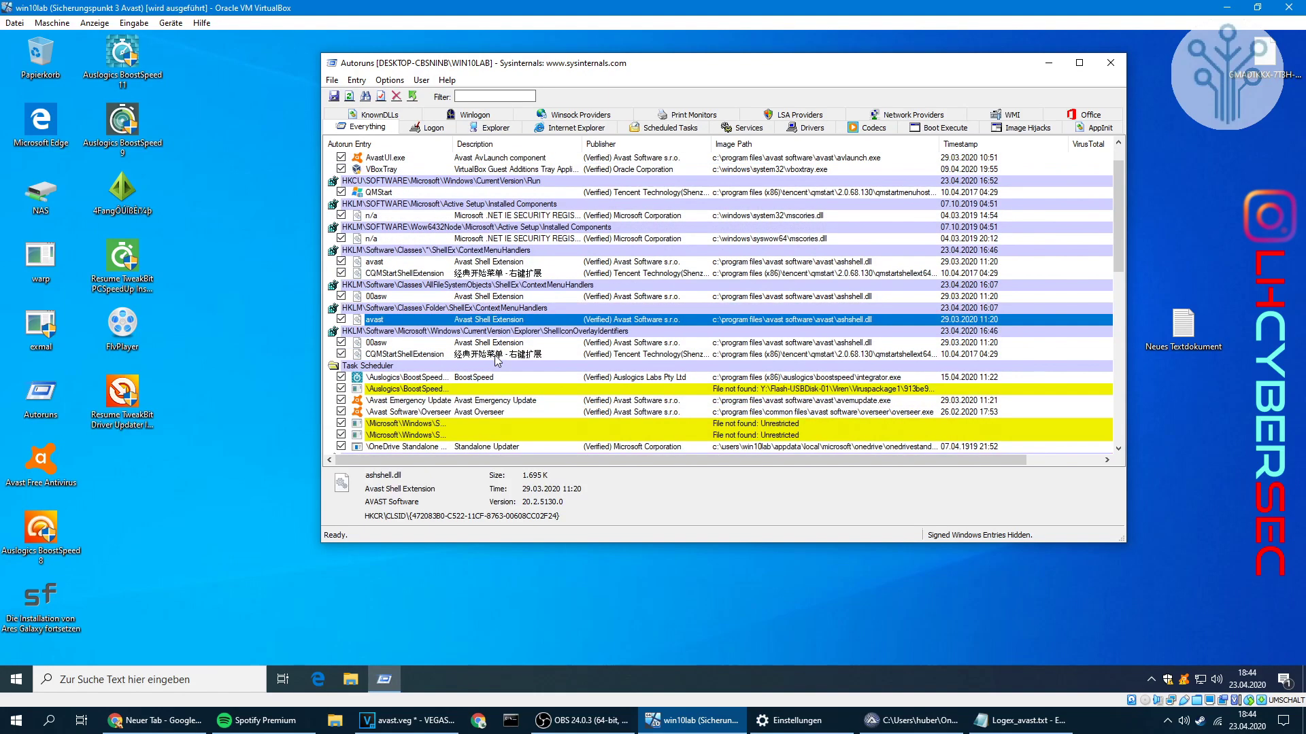
{"action": "left_click", "coordinate": [495, 354]}
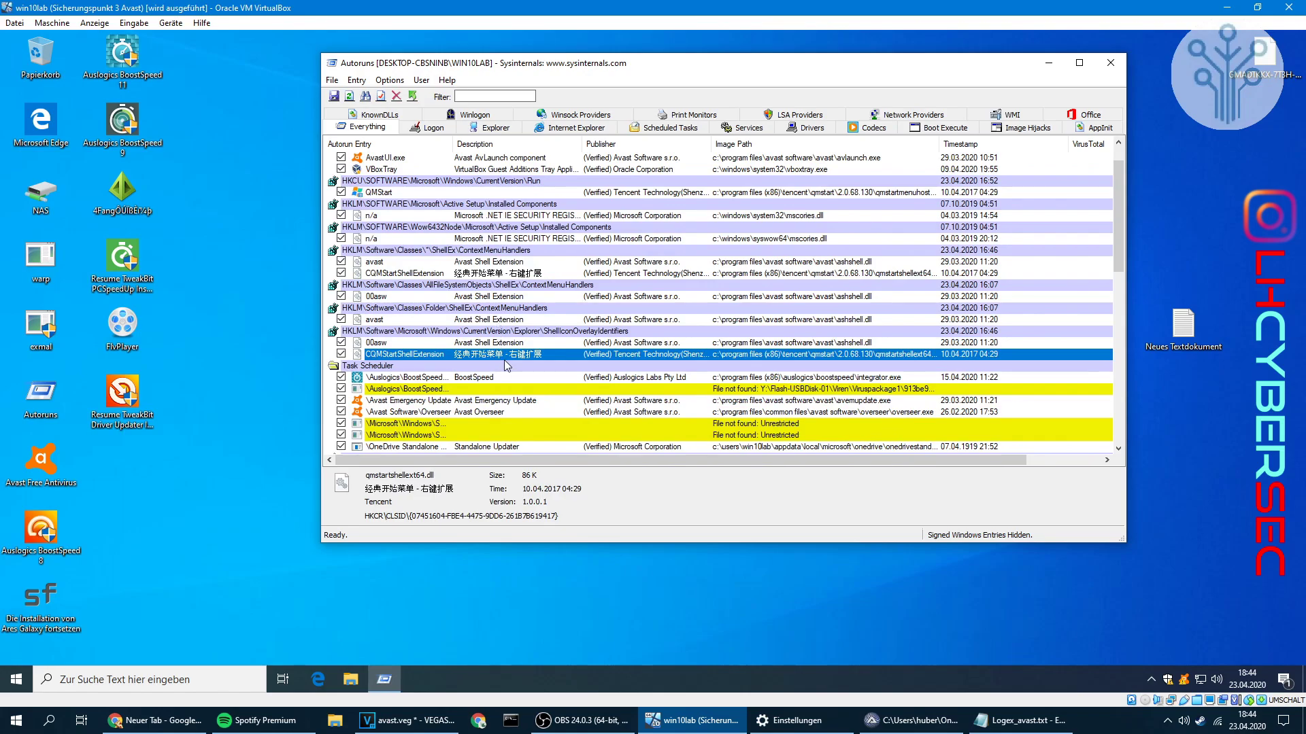
Inspect the Auslogics BoostSpeed integrator.exe entry under Task Scheduler and look over the scheduled tasks below it.
{"action": "scroll", "coordinate": [504, 373], "scroll_direction": "down", "scroll_amount": 1}
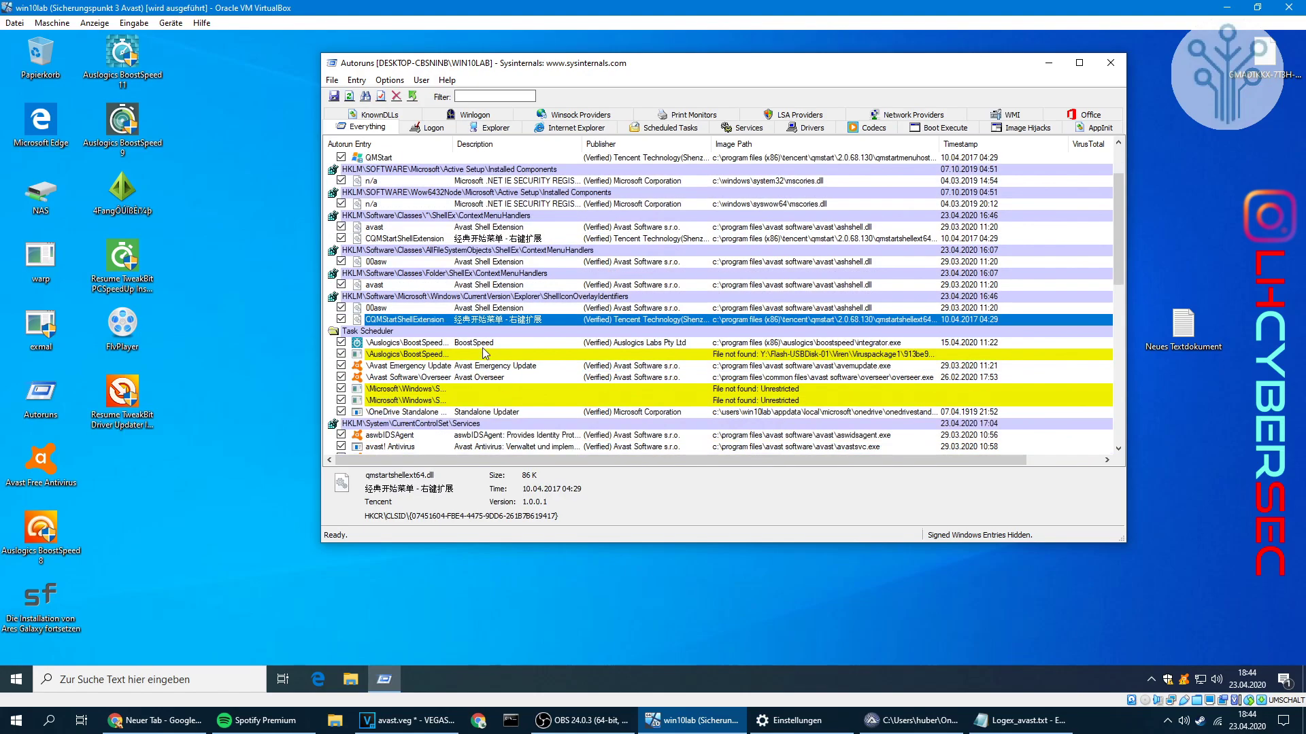
{"action": "left_click", "coordinate": [408, 343]}
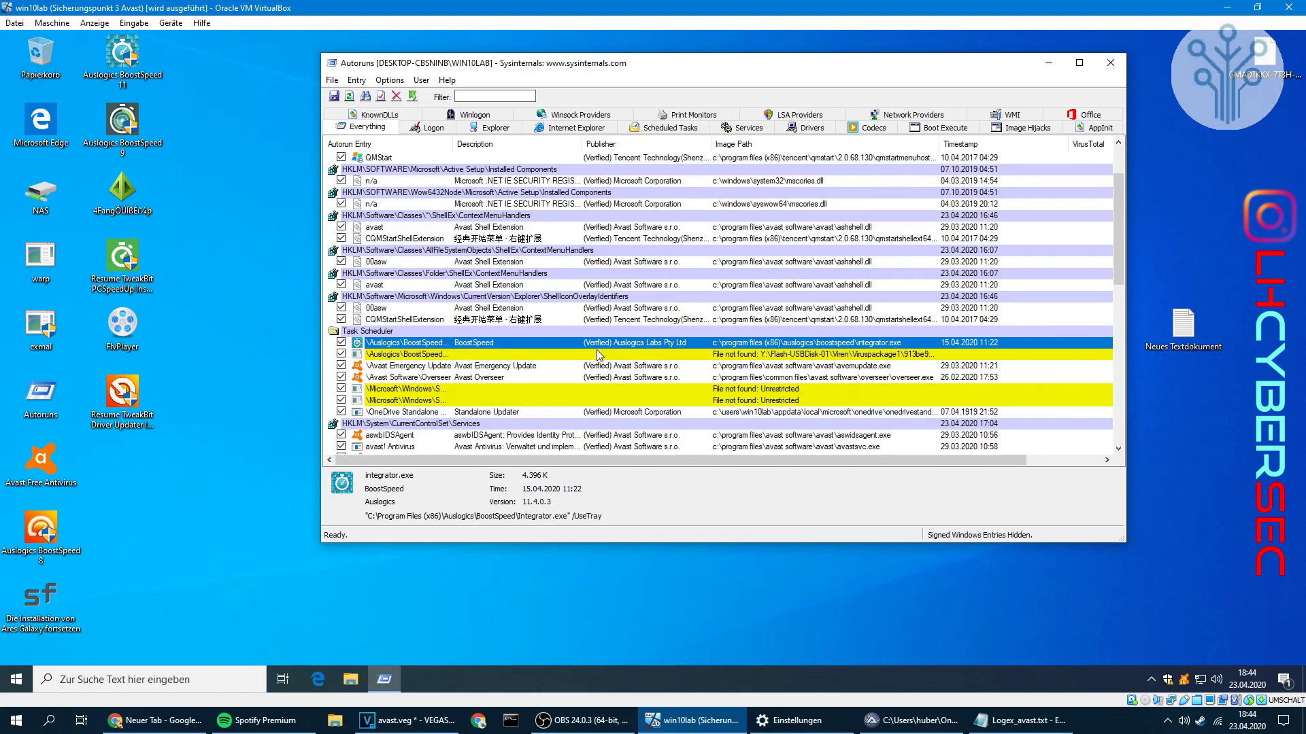
{"action": "scroll", "coordinate": [549, 329], "scroll_direction": "down", "scroll_amount": 1}
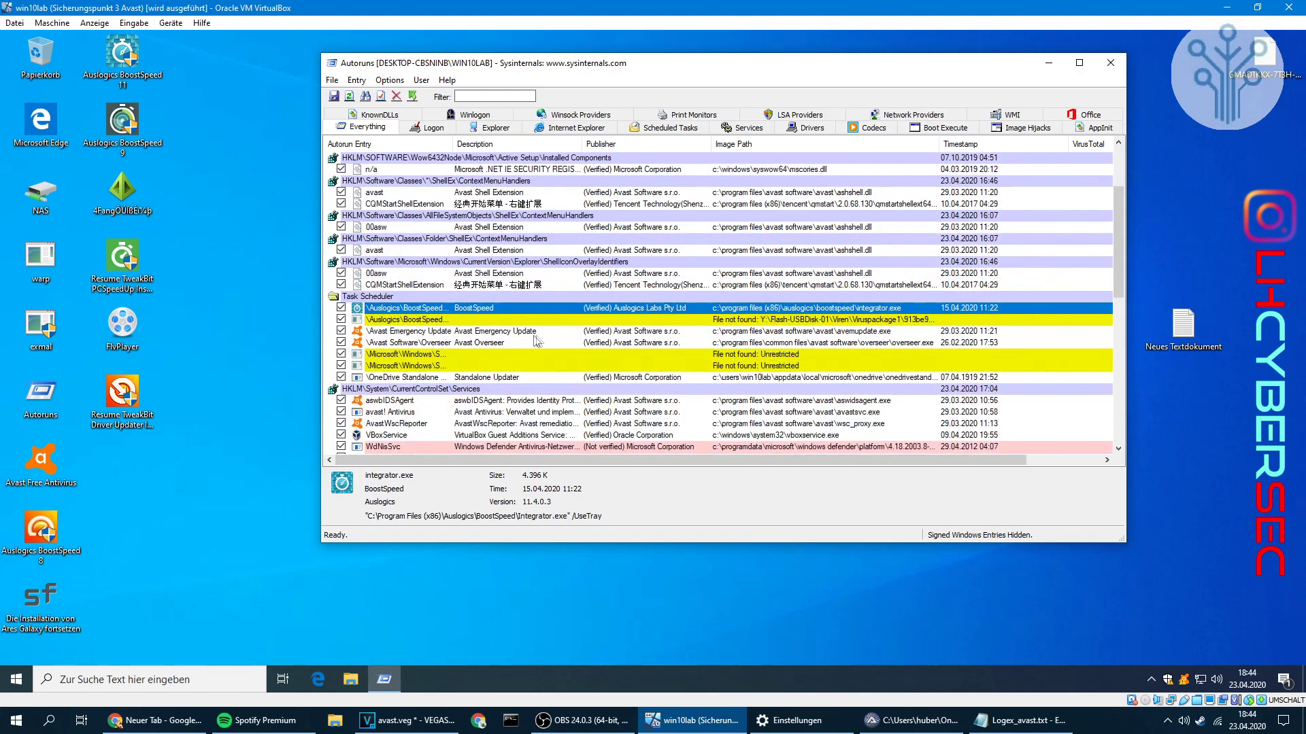
{"action": "scroll", "coordinate": [472, 360], "scroll_direction": "down", "scroll_amount": 1}
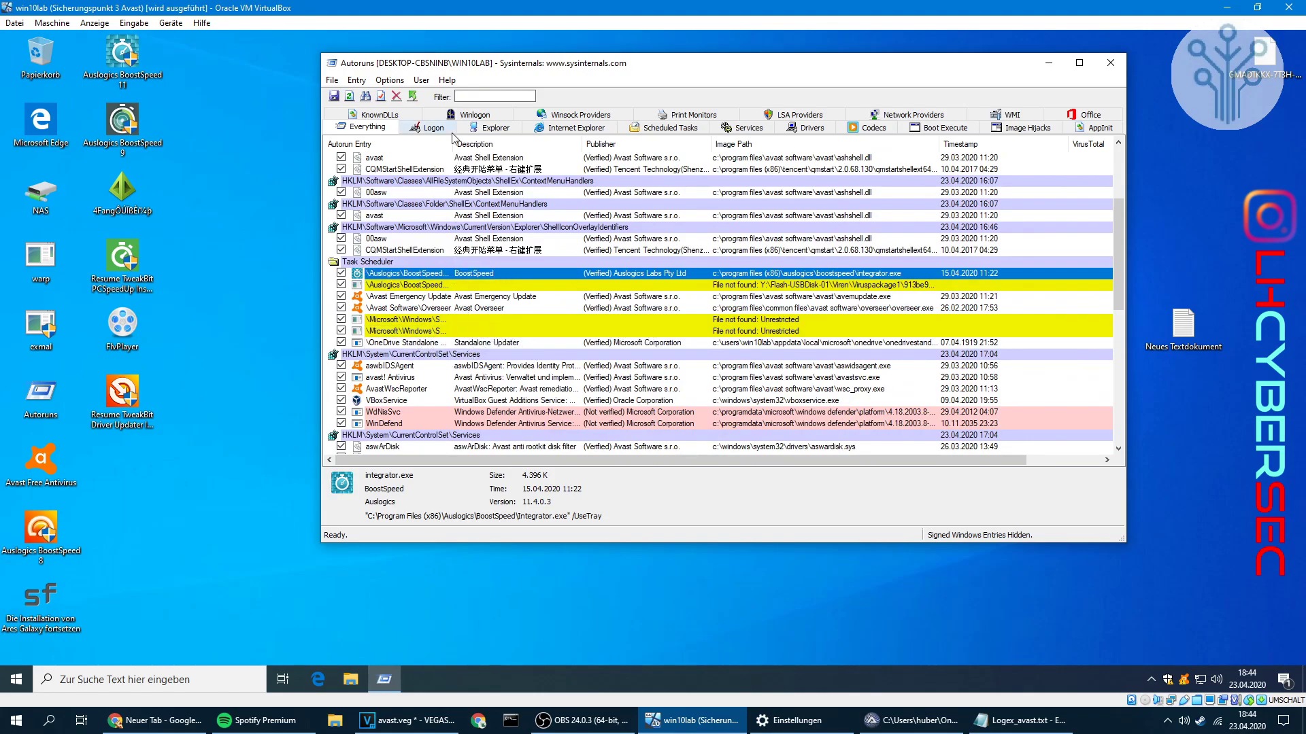
Widen the Autorun Entry column to show full task names and inspect the yellow-marked UninstallSMB1 and BoostSpeed logon tasks.
{"action": "left_click_drag", "start_coordinate": [452, 143], "coordinate": [648, 153]}
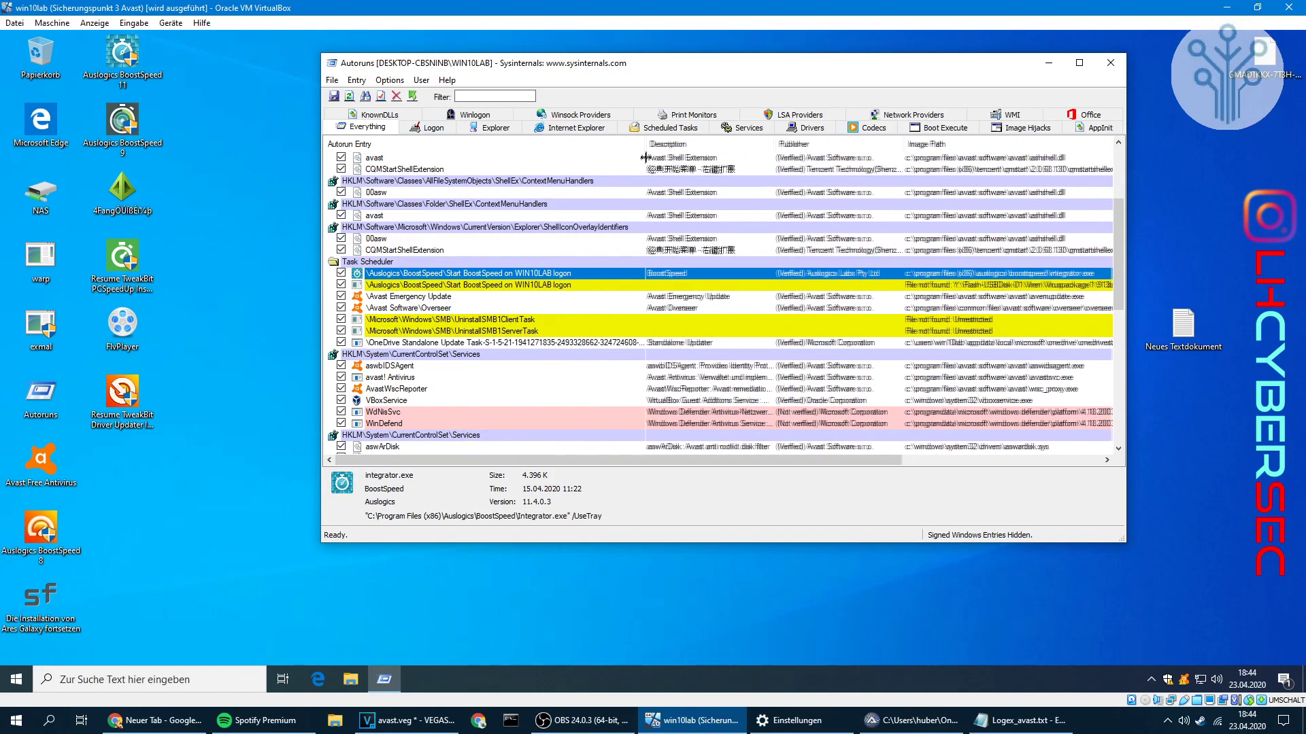
{"action": "left_click", "coordinate": [922, 323]}
{"action": "left_click", "coordinate": [922, 332]}
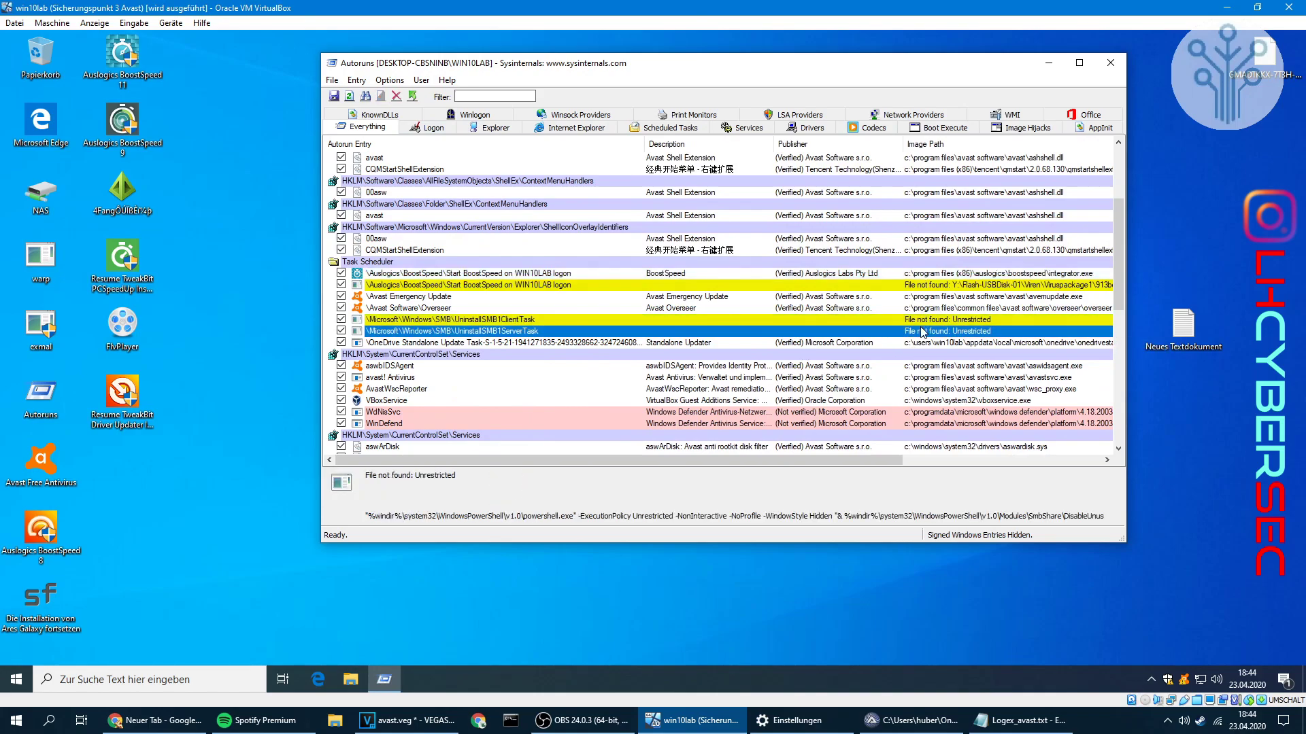
{"action": "left_click", "coordinate": [872, 284]}
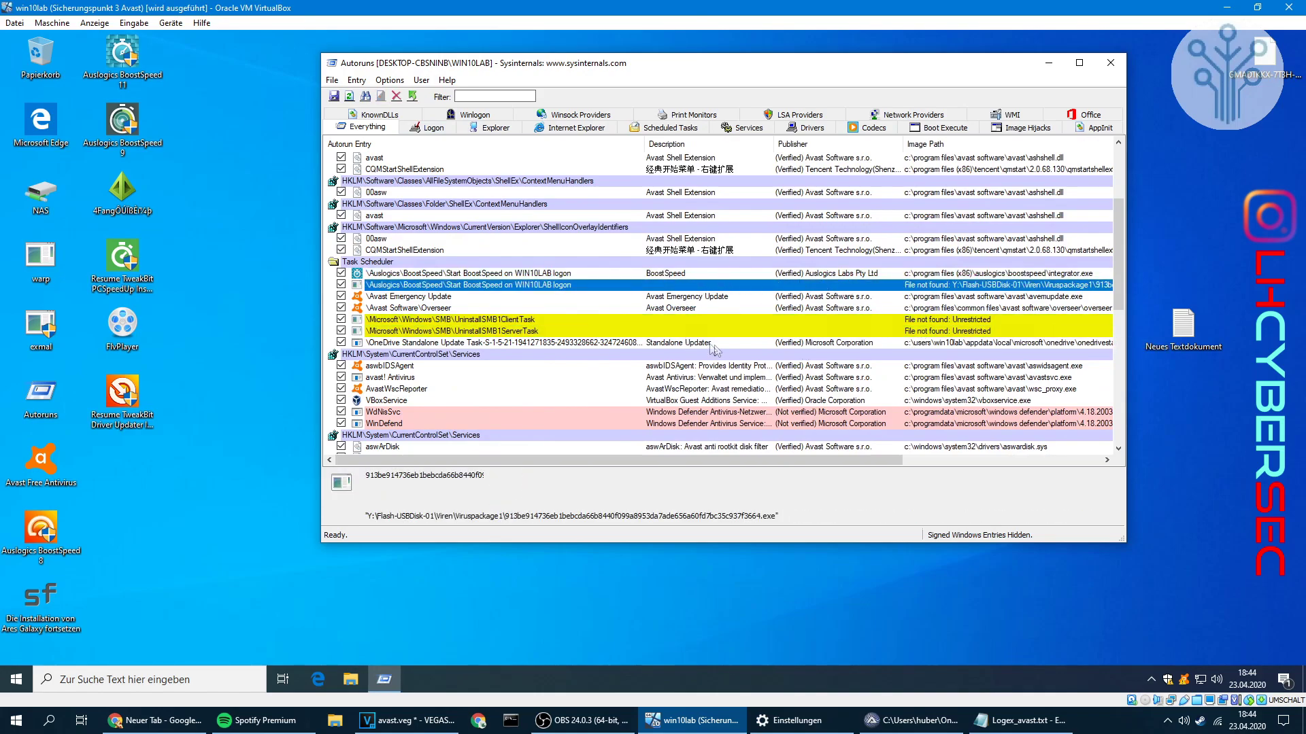
Inspect the details of the red-marked Windows Defender services WdNisSvc and WinDefend.
{"action": "scroll", "coordinate": [612, 313], "scroll_direction": "down", "scroll_amount": 1}
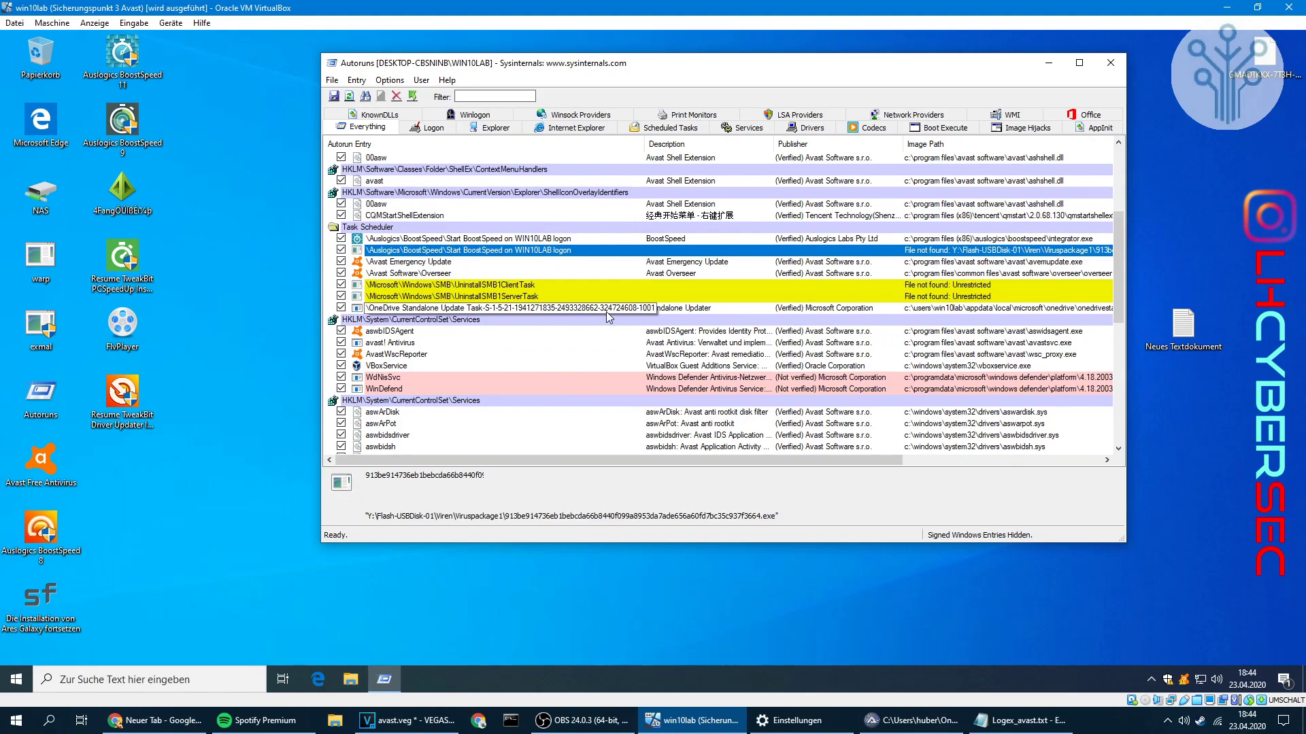
{"action": "scroll", "coordinate": [594, 293], "scroll_direction": "down", "scroll_amount": 1}
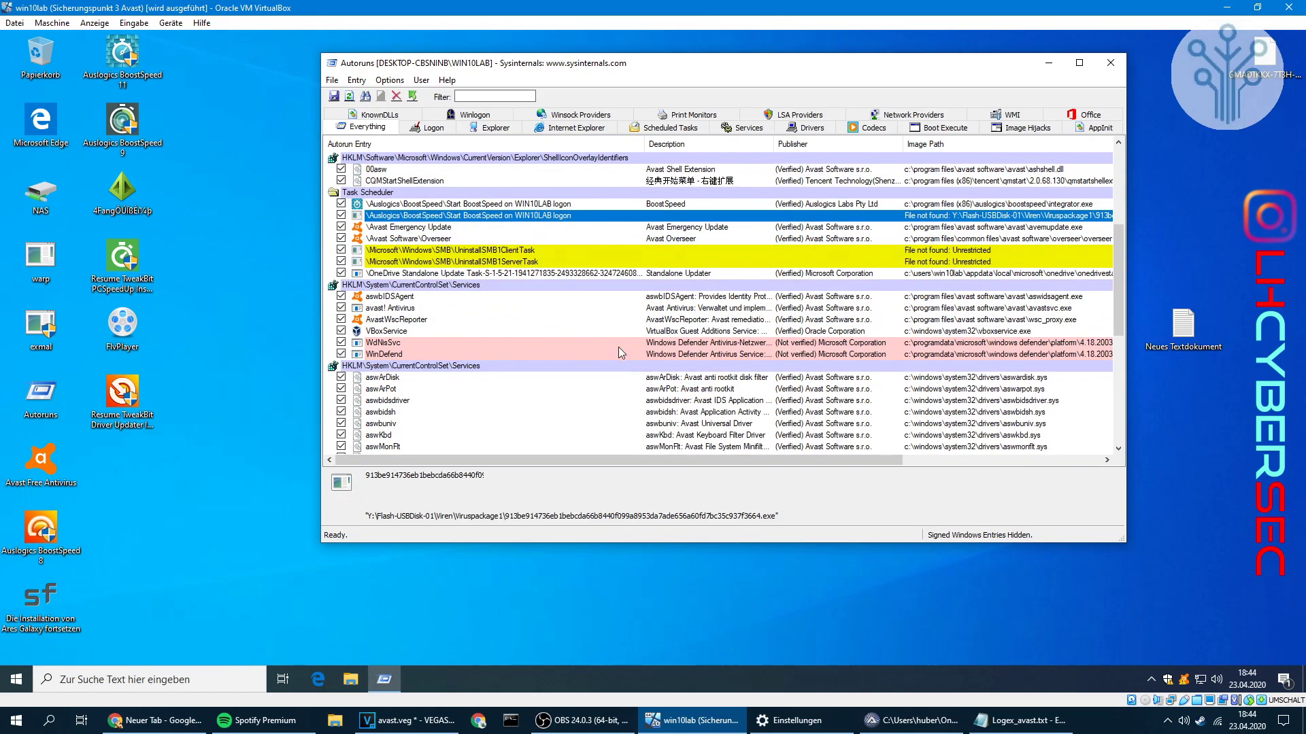
{"action": "scroll", "coordinate": [618, 346], "scroll_direction": "down", "scroll_amount": 1}
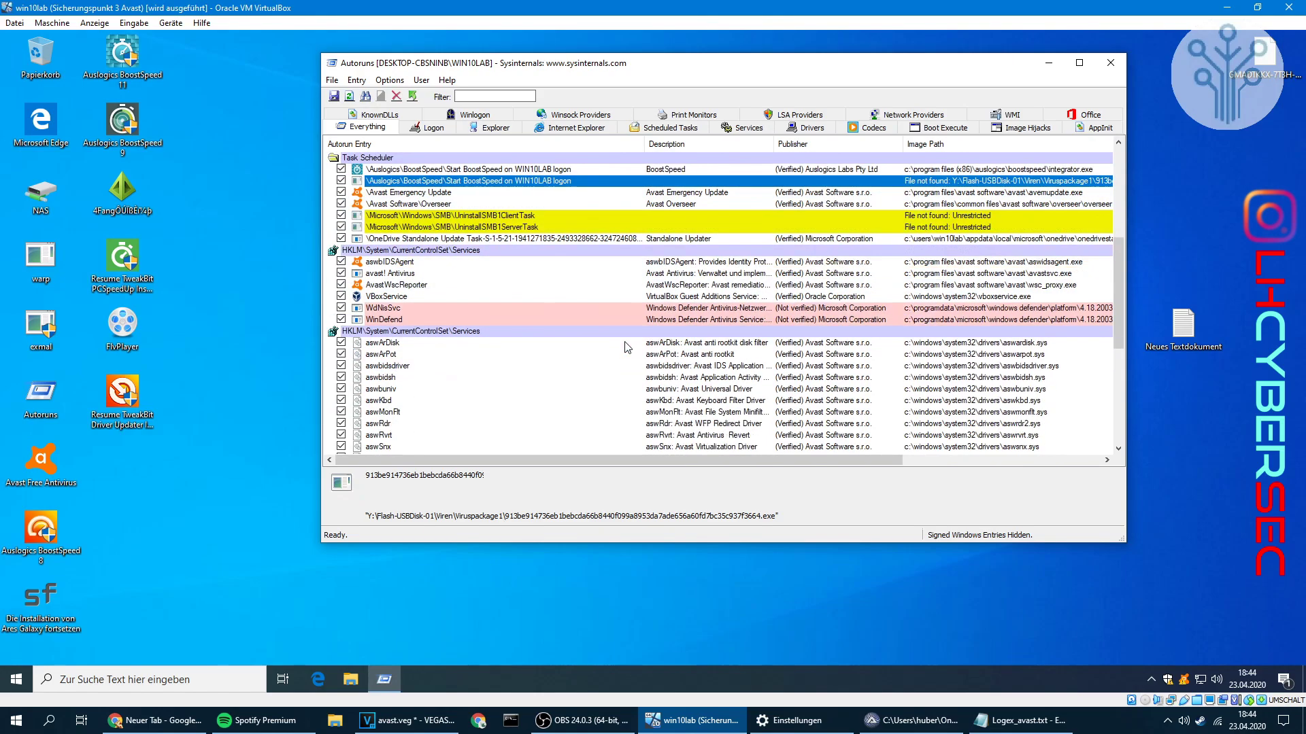
{"action": "left_click", "coordinate": [752, 318]}
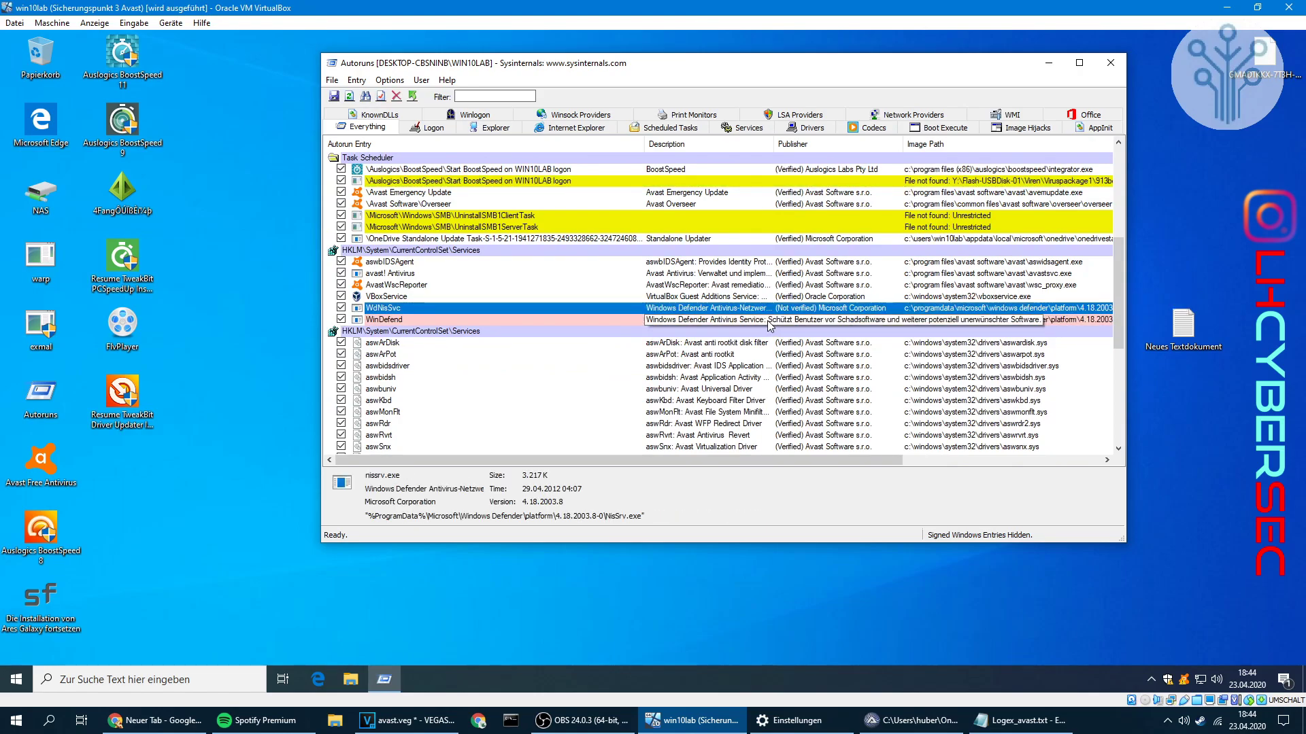
{"action": "left_click", "coordinate": [690, 321]}
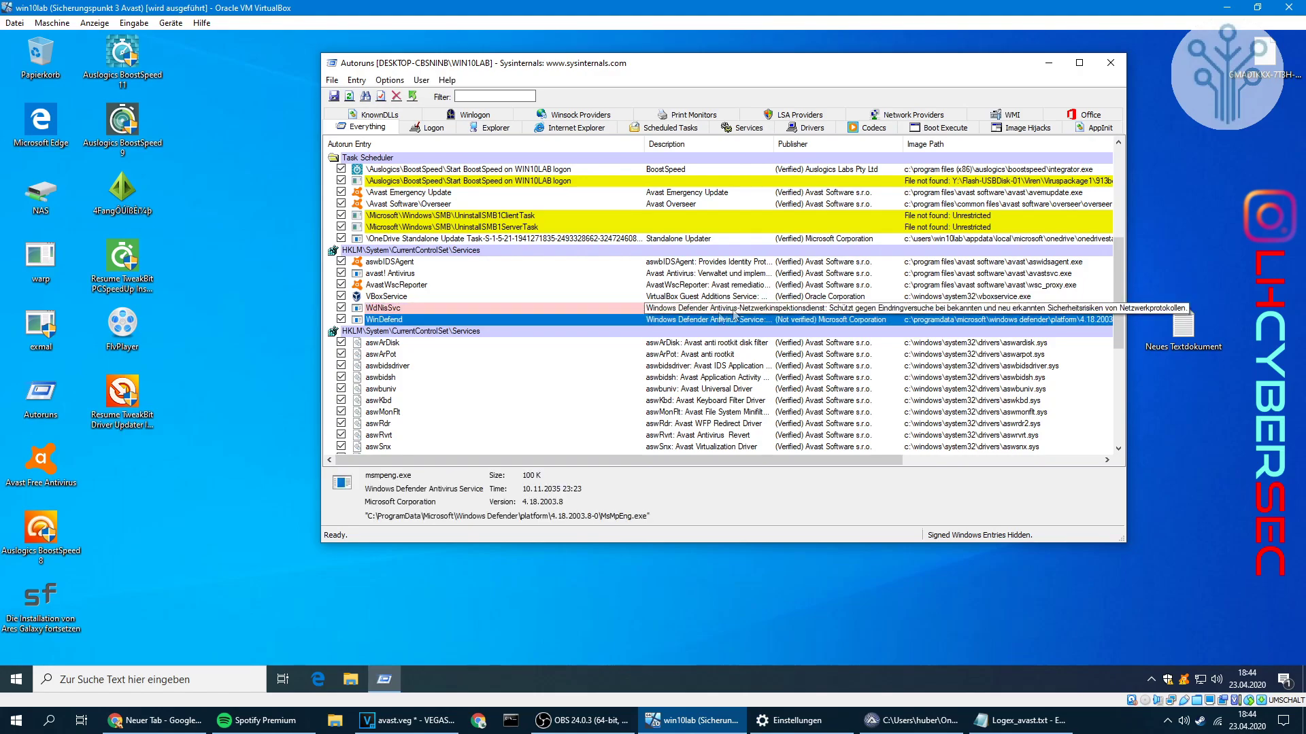
Look through the driver entries under CurrentControlSet Services, selecting iaLPSSi_GPIO and VBoxGuest for their details.
{"action": "scroll", "coordinate": [510, 321], "scroll_direction": "down", "scroll_amount": 3}
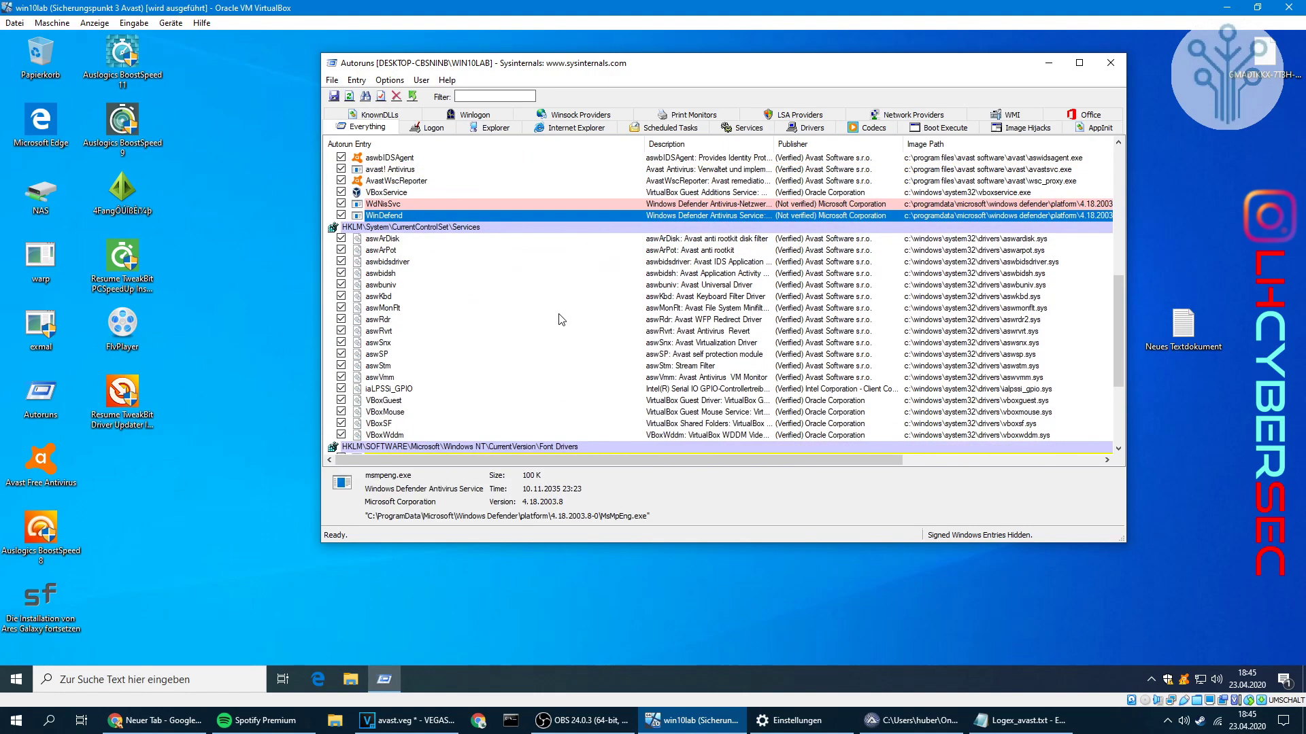
{"action": "scroll", "coordinate": [560, 319], "scroll_direction": "down", "scroll_amount": 1}
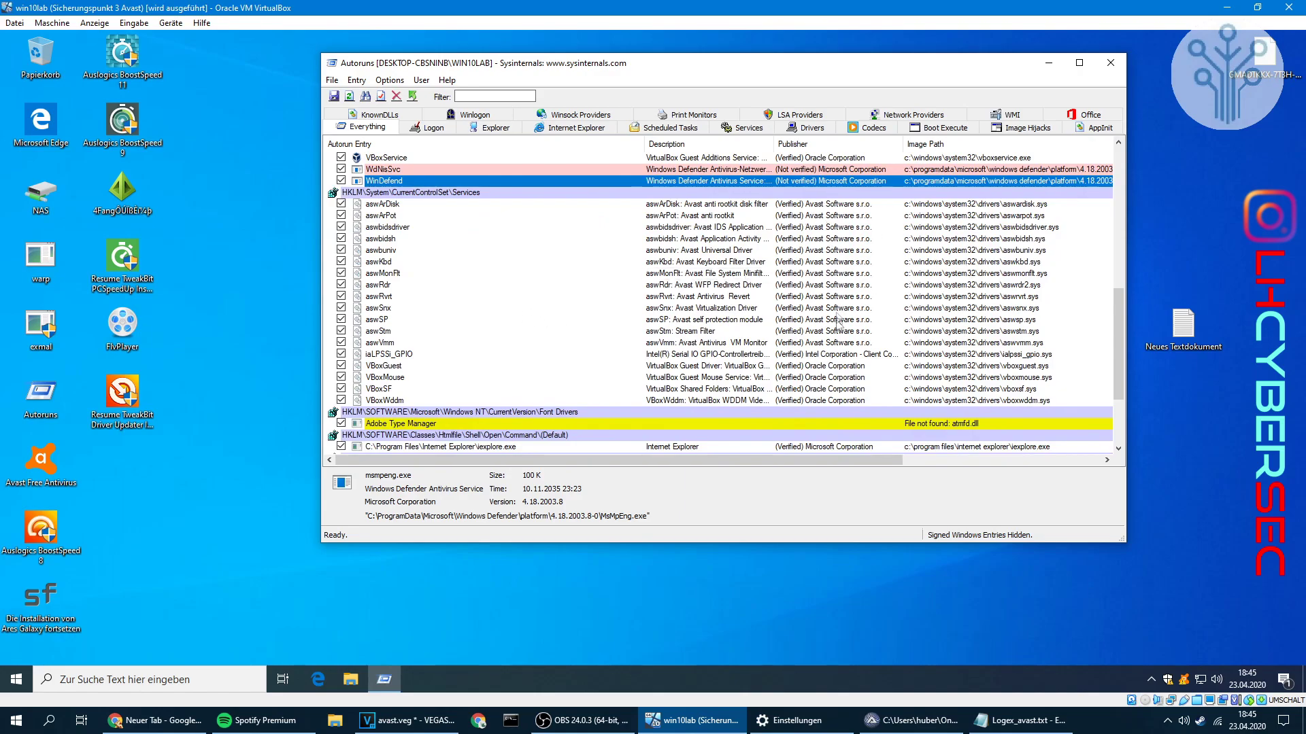
{"action": "left_click", "coordinate": [835, 353]}
{"action": "left_click", "coordinate": [826, 367]}
{"action": "scroll", "coordinate": [841, 398], "scroll_direction": "down", "scroll_amount": 2}
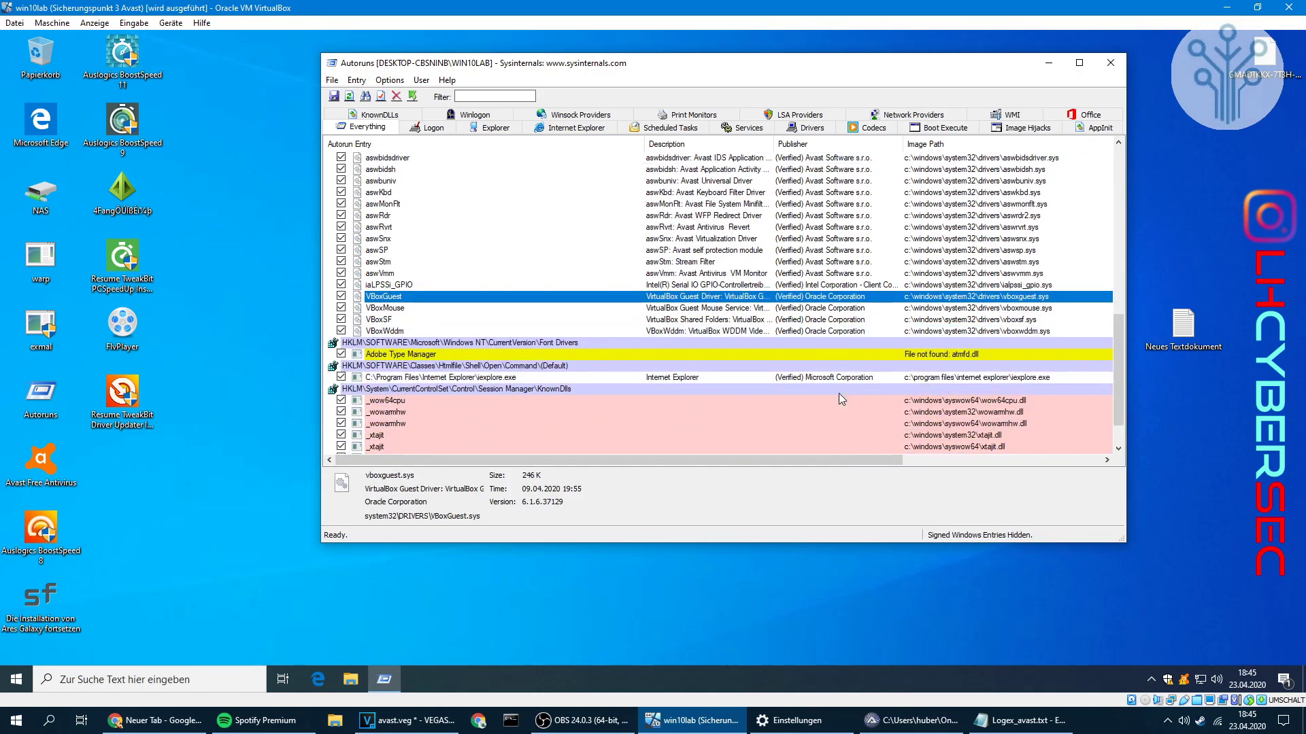
Inspect the Adobe Type Manager font driver entry and review the remaining entries through the end of the list.
{"action": "left_click", "coordinate": [507, 355]}
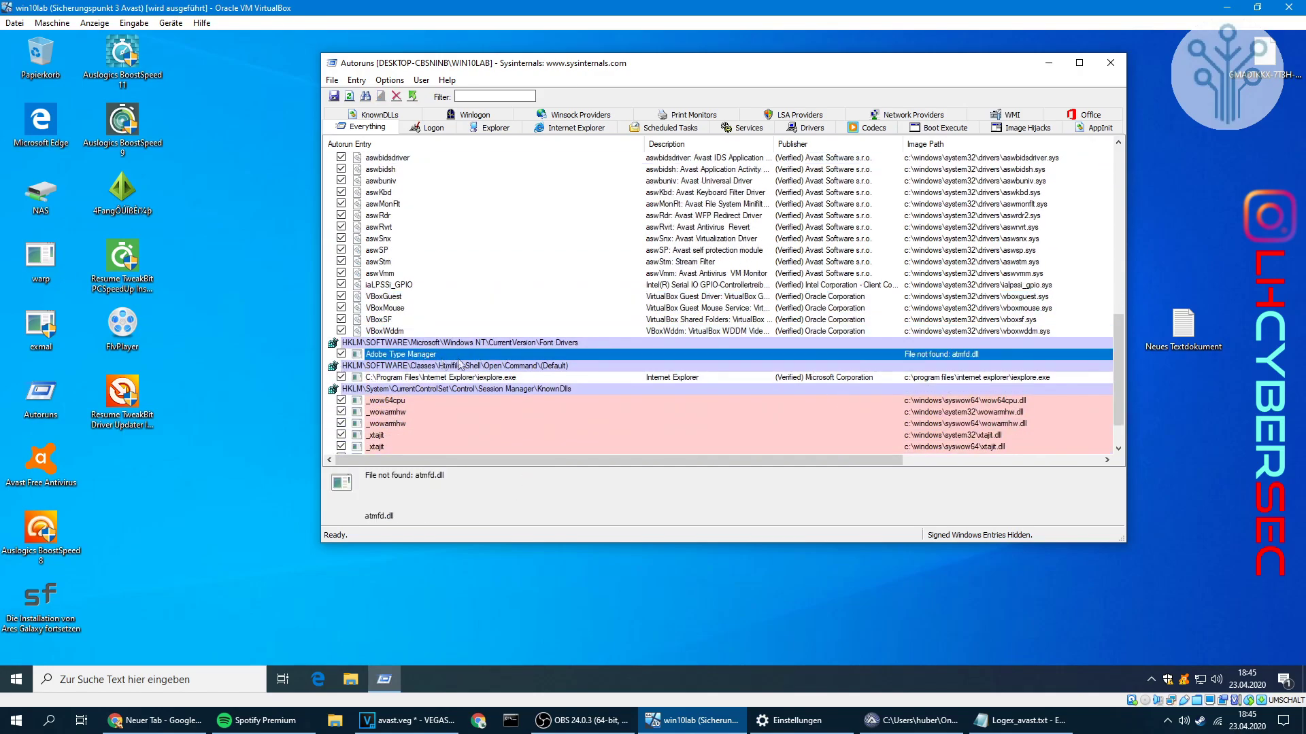
{"action": "scroll", "coordinate": [587, 356], "scroll_direction": "down", "scroll_amount": 1}
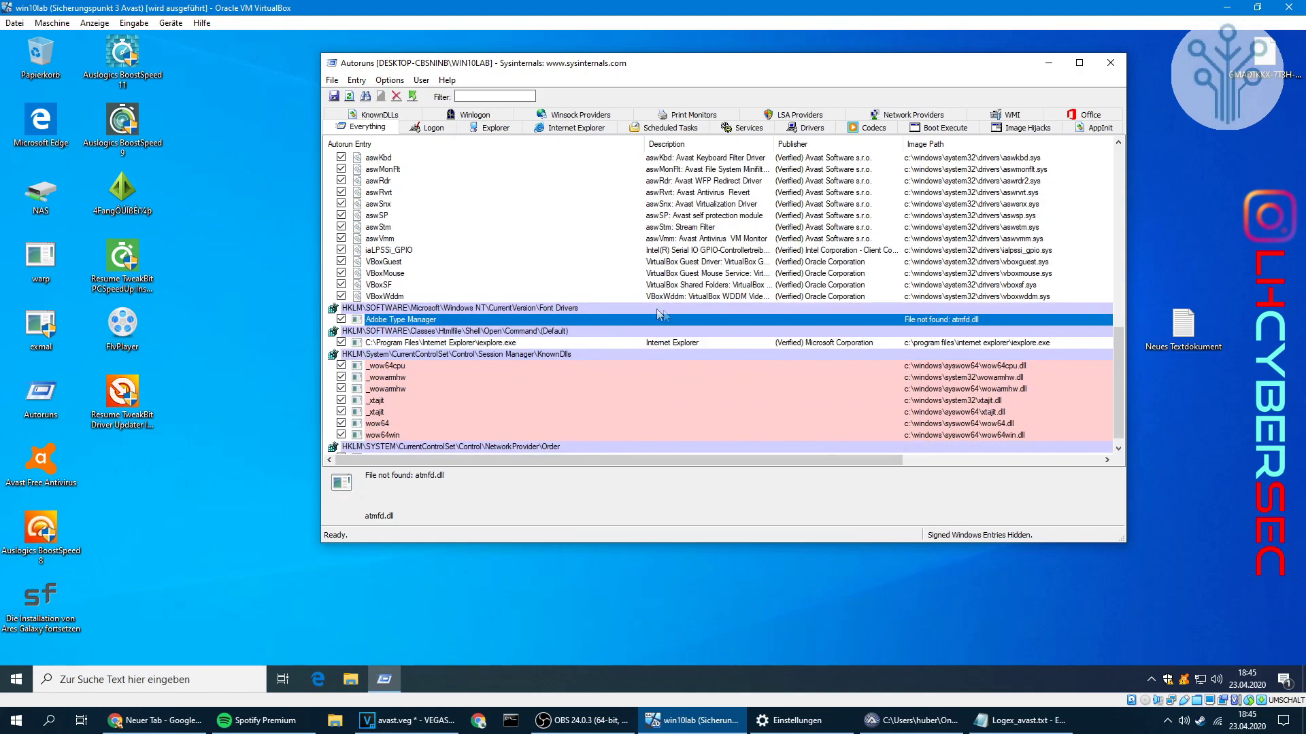
{"action": "scroll", "coordinate": [510, 358], "scroll_direction": "down", "scroll_amount": 1}
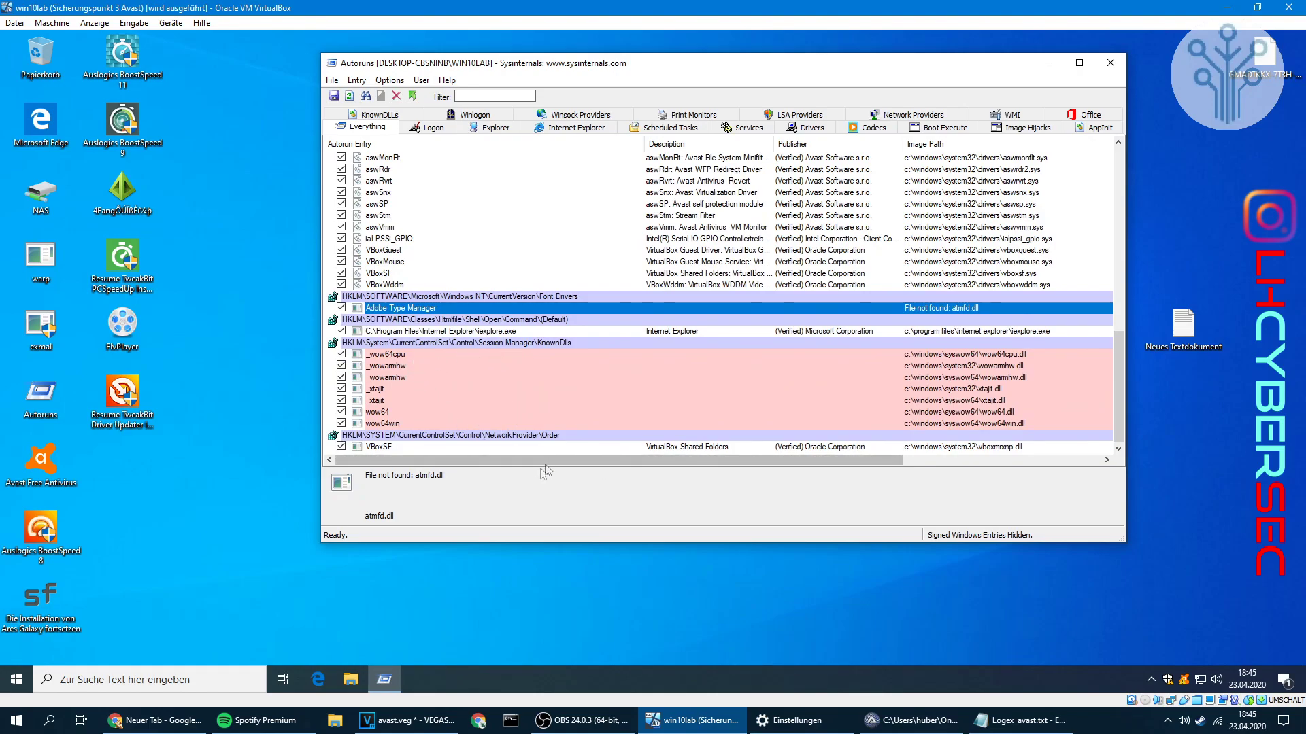
{"action": "left_click_drag", "start_coordinate": [550, 457], "coordinate": [437, 449]}
Check the system32 wowarmhw.dll entry under KnownDlls on VirusTotal, accepting its terms of service, and bring the VirusTotal column into view.
{"action": "left_click", "coordinate": [438, 366]}
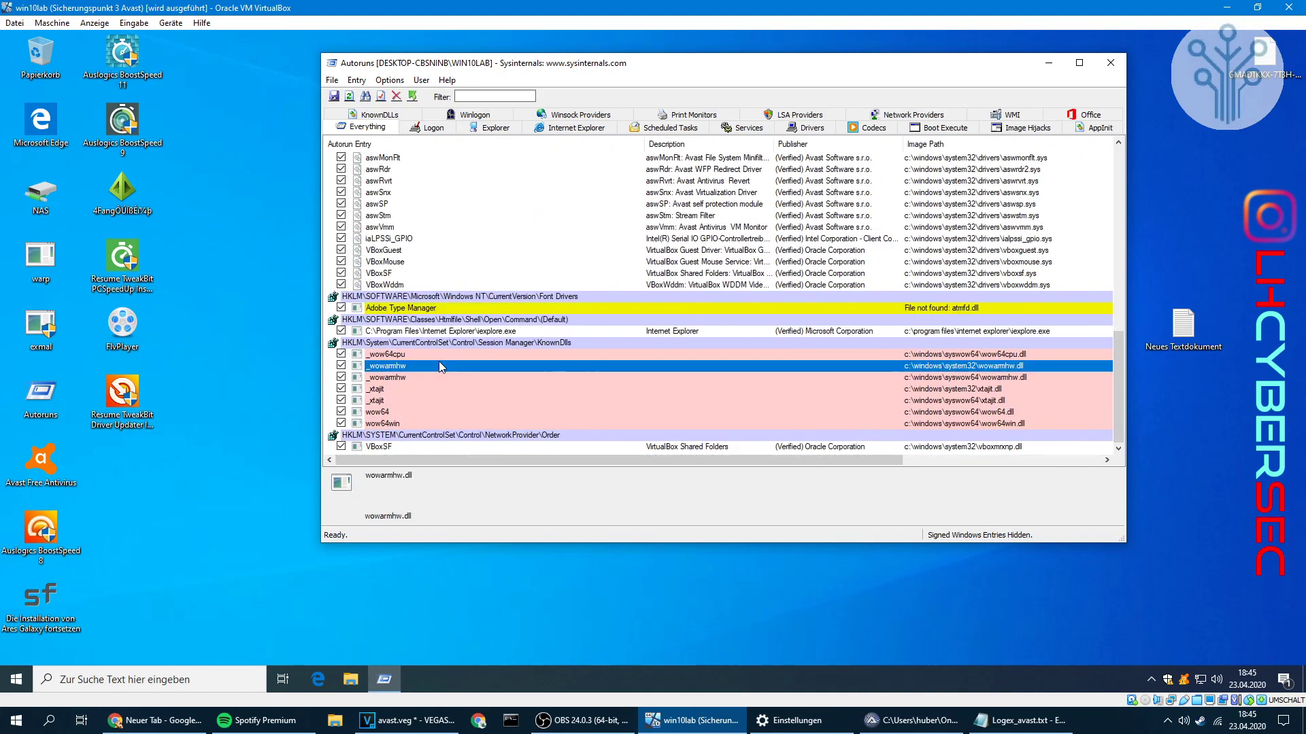
{"action": "right_click", "coordinate": [570, 364]}
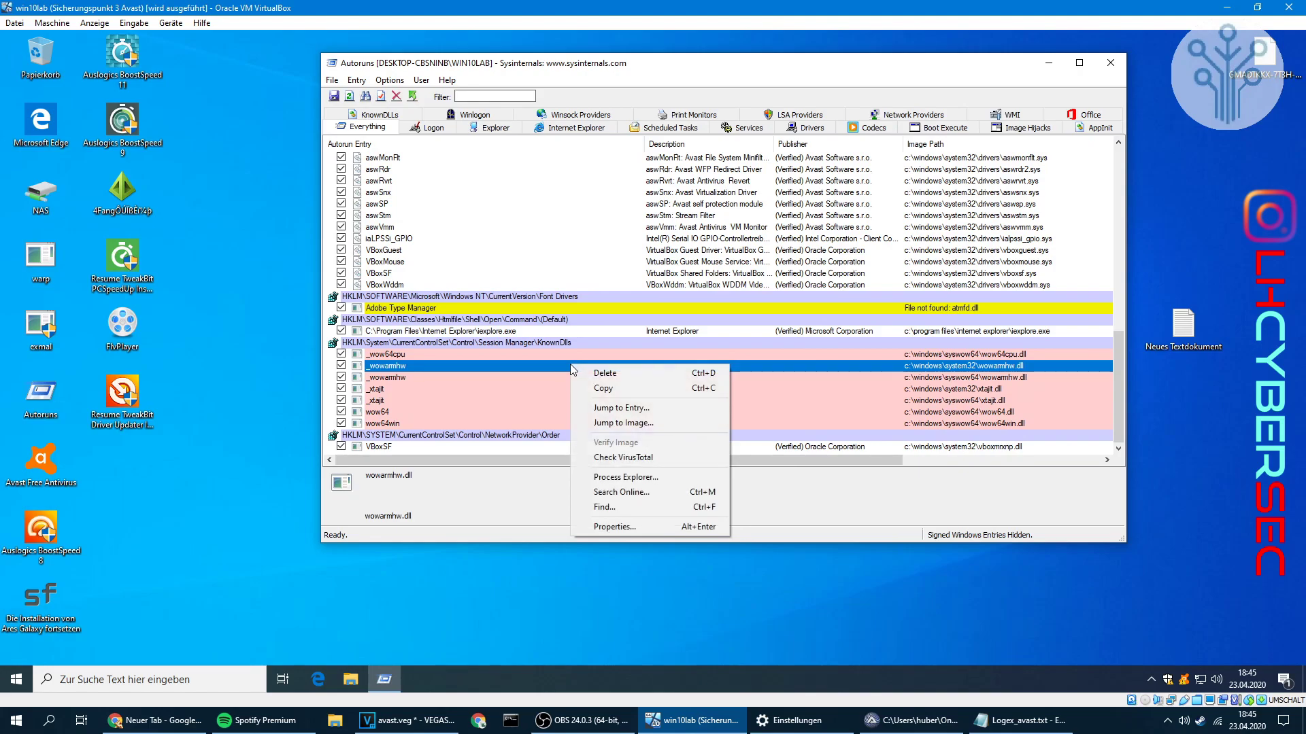
{"action": "left_click", "coordinate": [657, 457]}
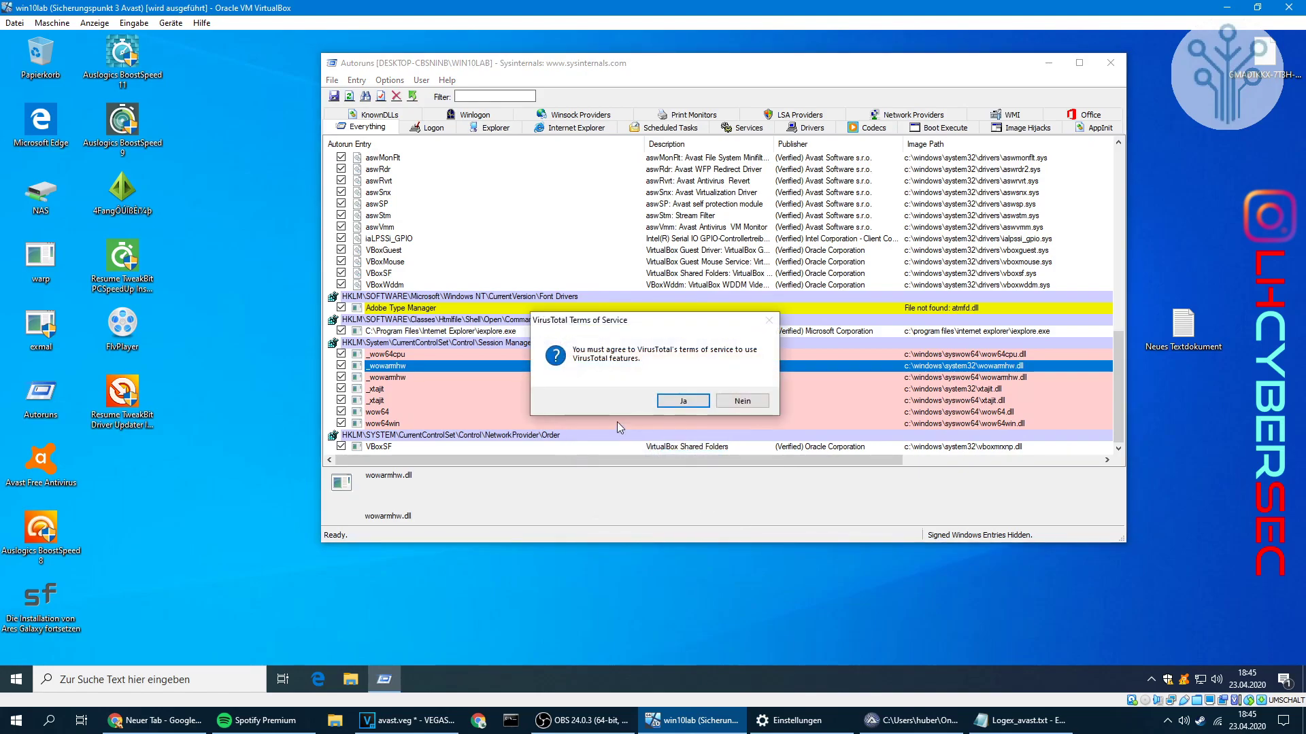
{"action": "left_click", "coordinate": [639, 404]}
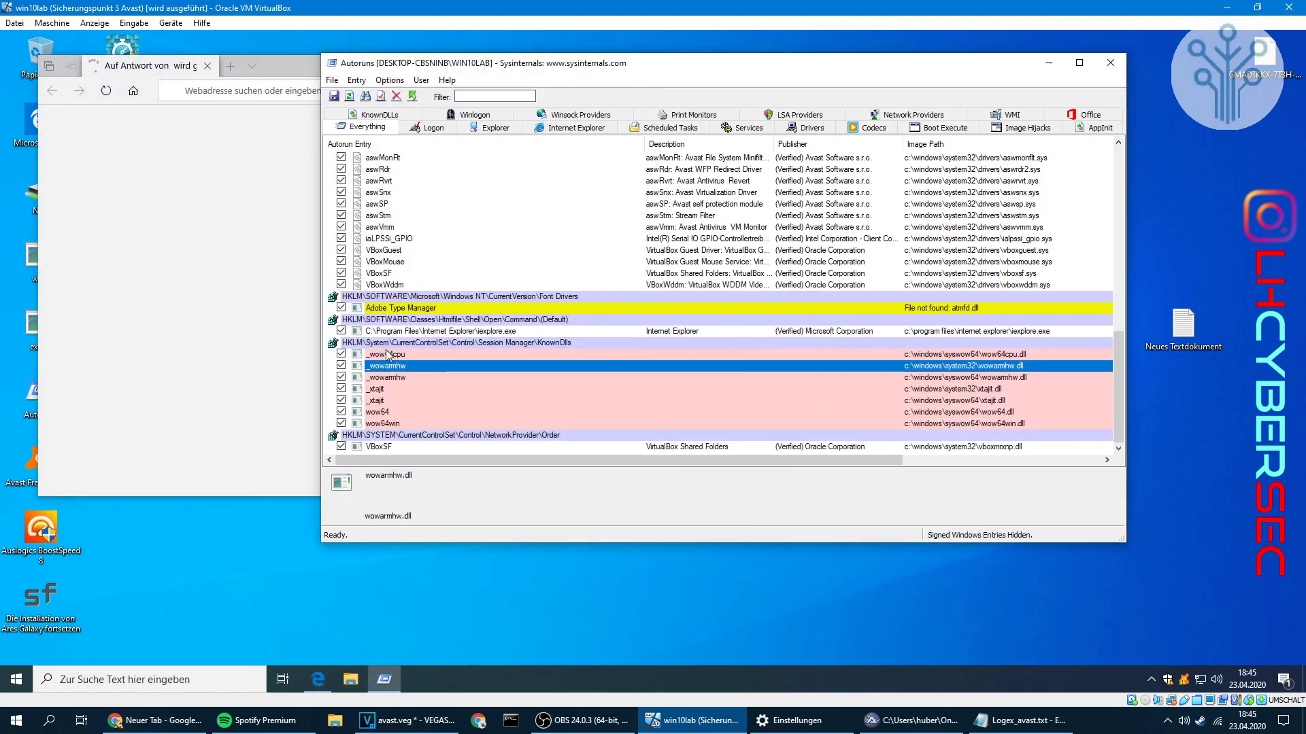
{"action": "left_click_drag", "start_coordinate": [532, 460], "coordinate": [598, 459]}
{"action": "left_click_drag", "start_coordinate": [683, 474], "coordinate": [816, 469]}
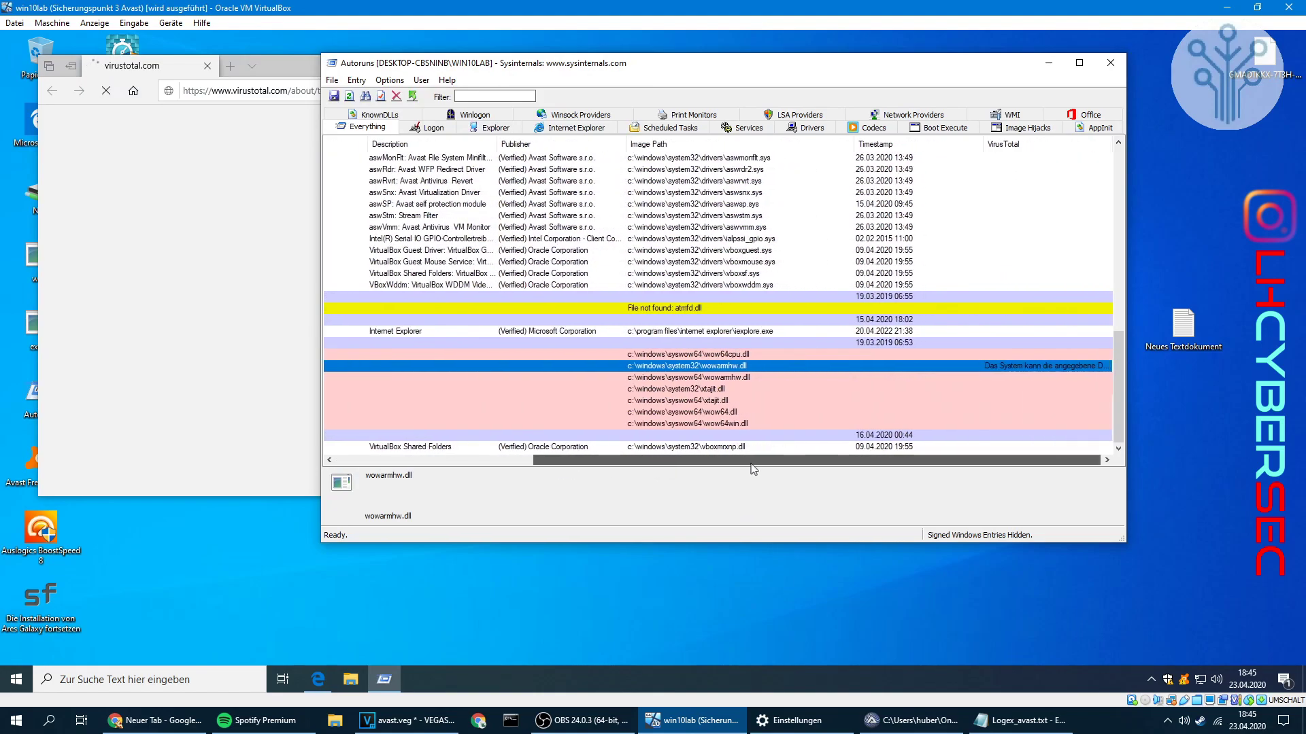
Repeat the VirusTotal check for the system32 wowarmhw.dll entry and also check the syswow64 wowarmhw.dll entry.
{"action": "right_click", "coordinate": [638, 371]}
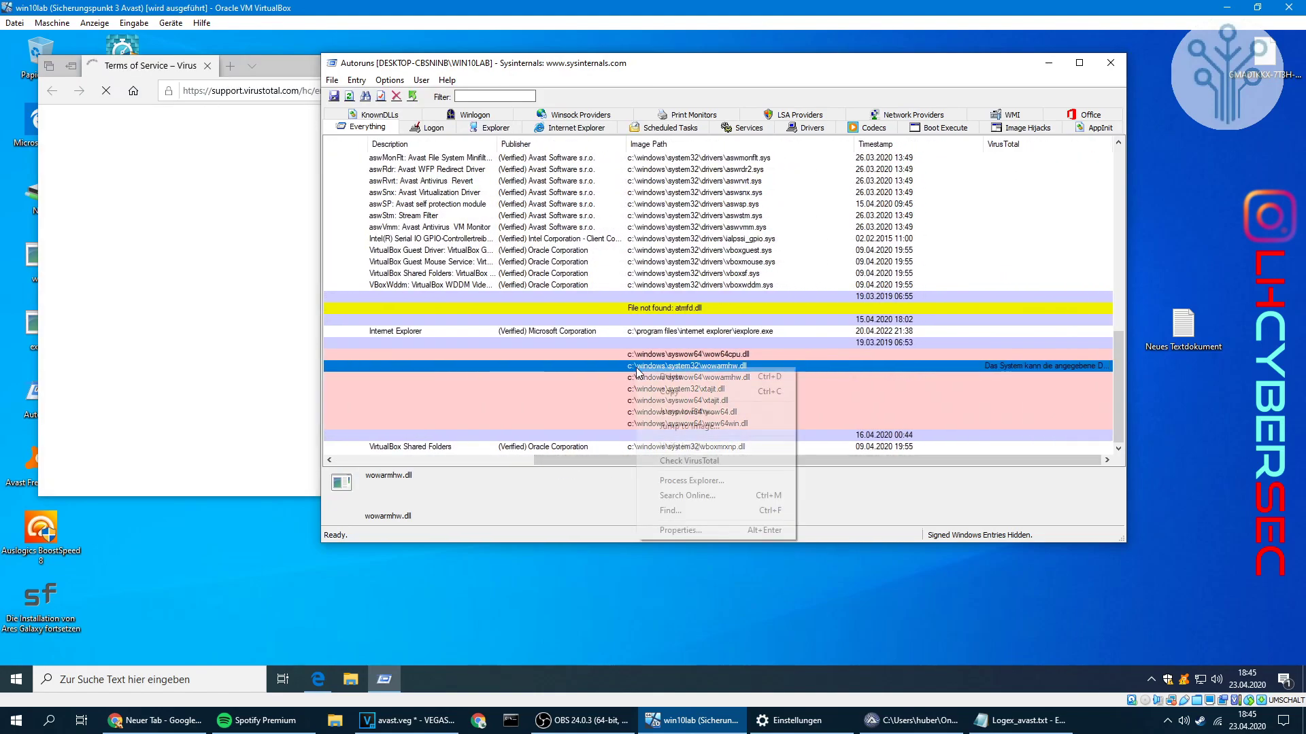
{"action": "left_click", "coordinate": [668, 452]}
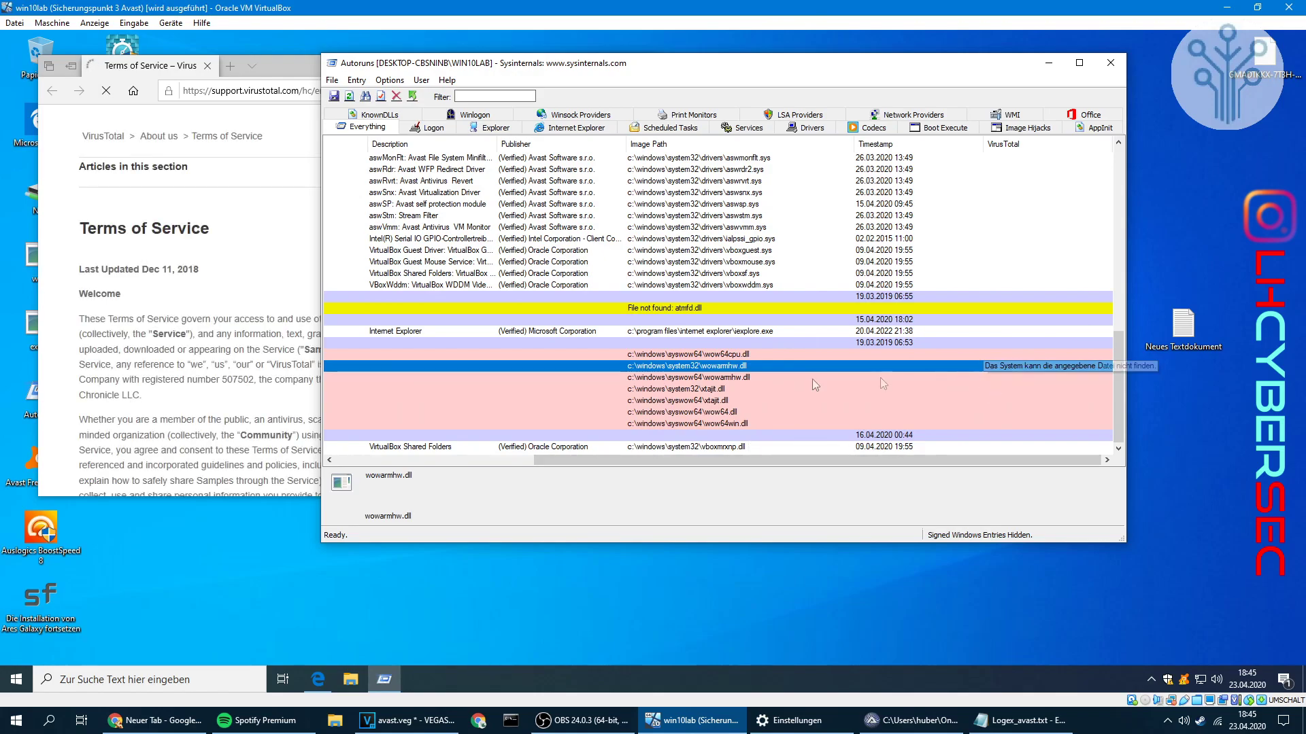
{"action": "right_click", "coordinate": [720, 380]}
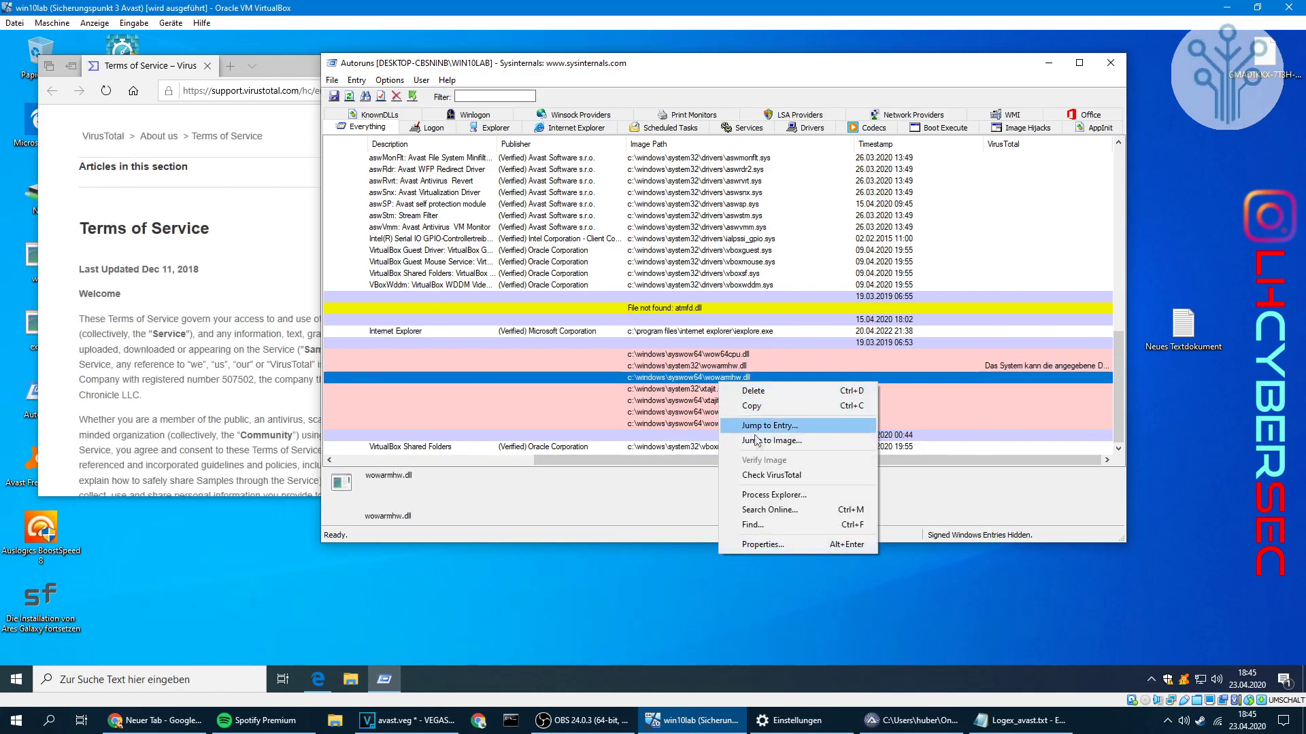
{"action": "left_click", "coordinate": [786, 475]}
Close the VirusTotal terms of service page and check the syswow64 wow64.dll entry on VirusTotal.
{"action": "left_click", "coordinate": [296, 68]}
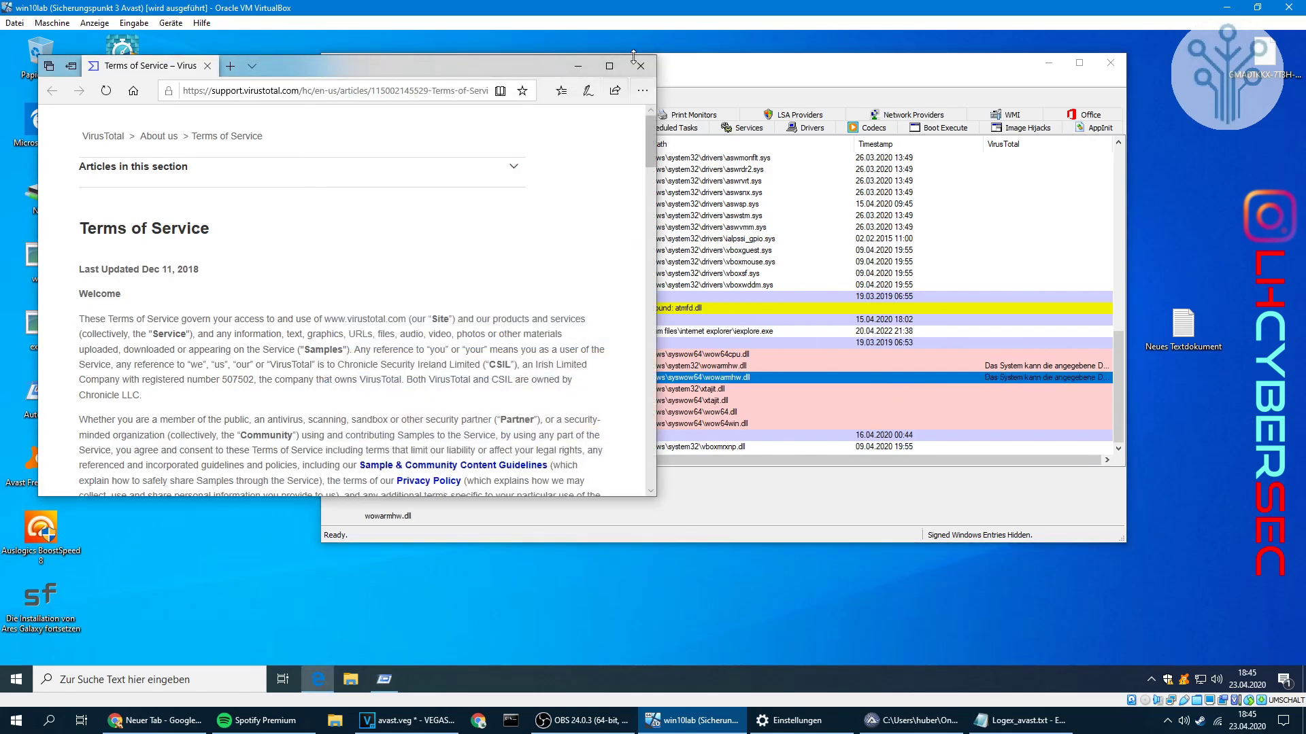
{"action": "left_click", "coordinate": [641, 65]}
{"action": "right_click", "coordinate": [671, 412]}
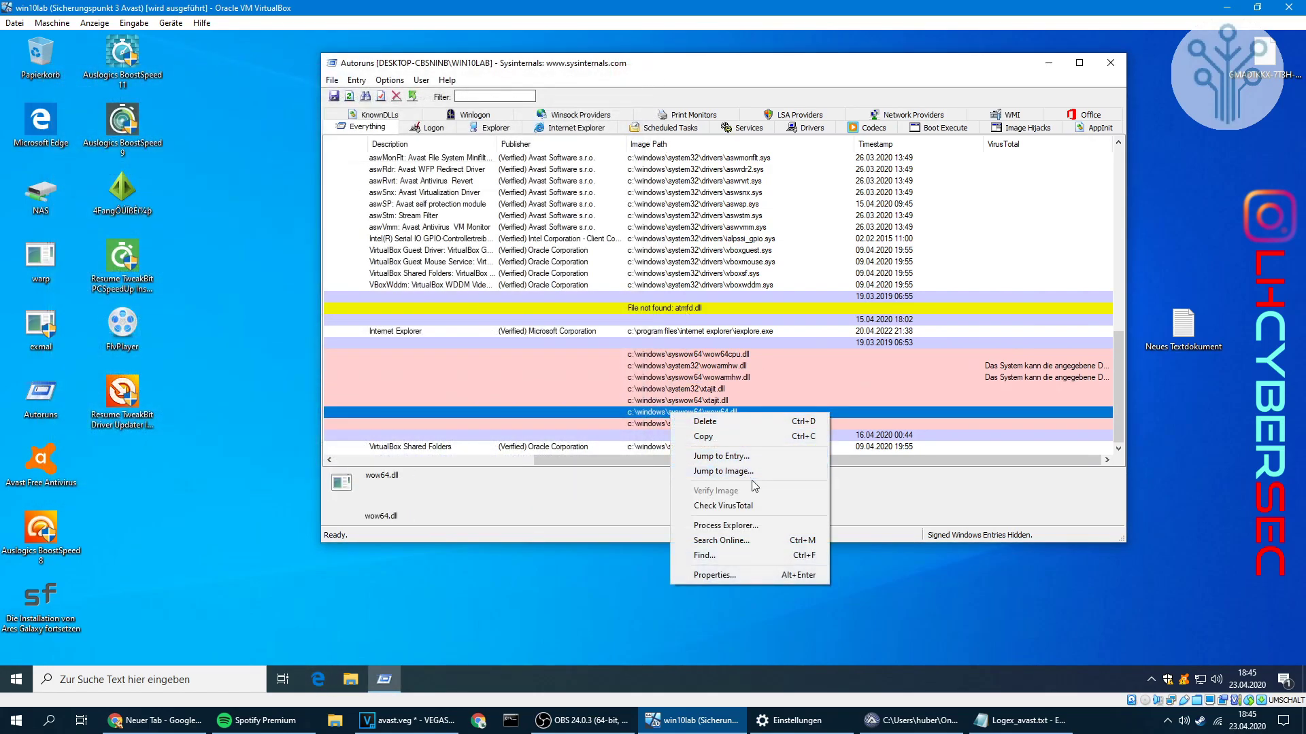
{"action": "left_click", "coordinate": [680, 505]}
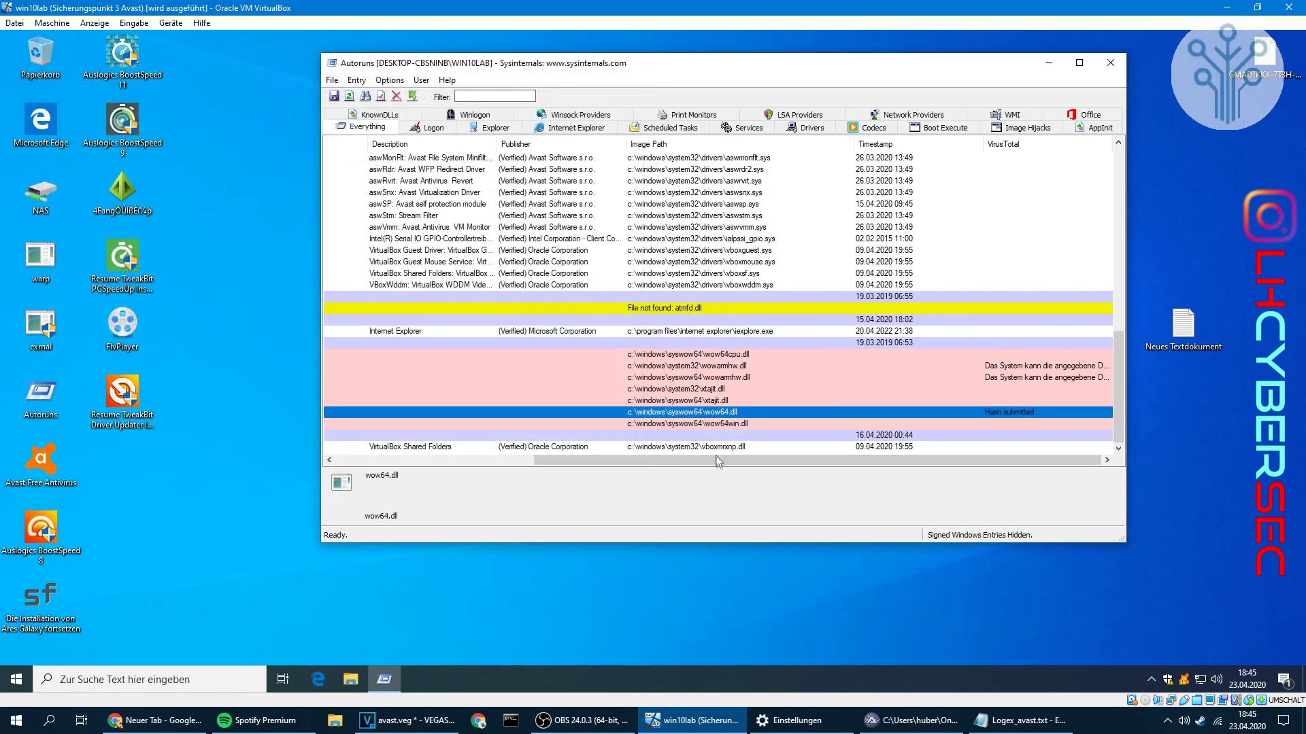
{"action": "left_click_drag", "start_coordinate": [719, 460], "coordinate": [521, 460]}
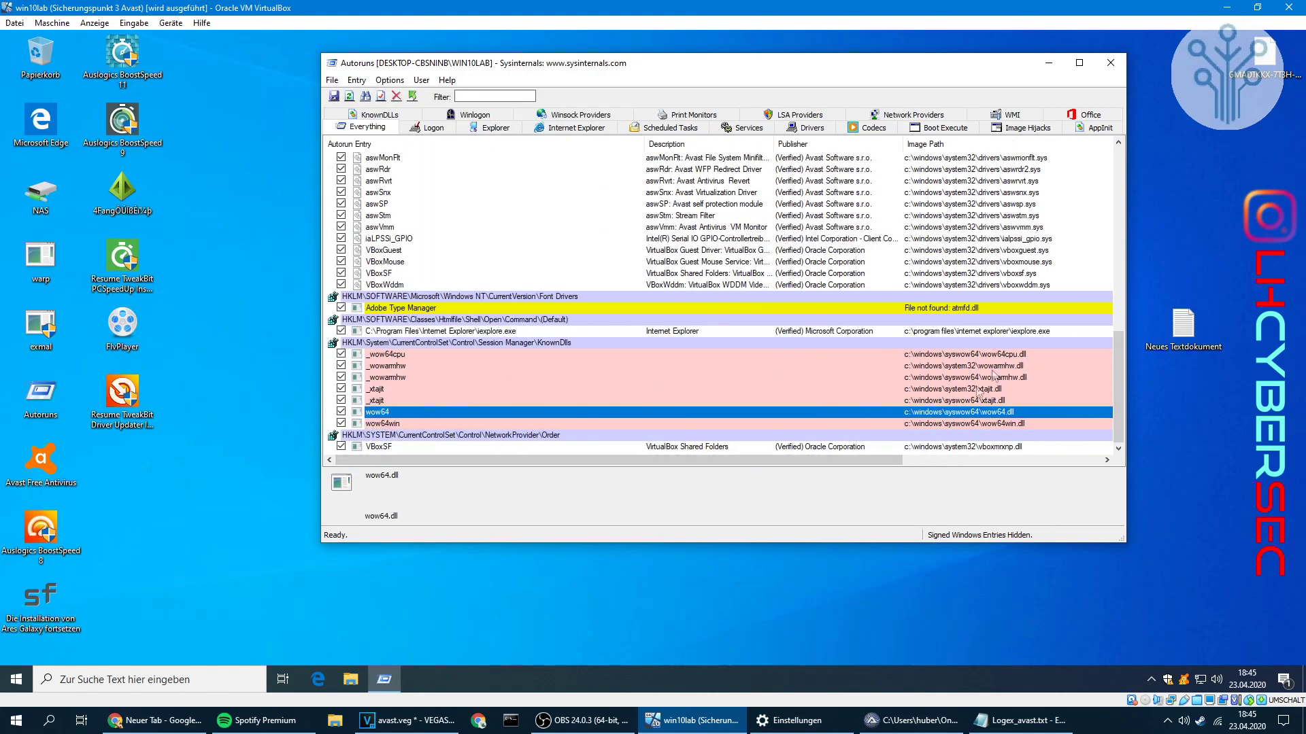
Check the VBoxSF entry under NetworkProvider Order on VirusTotal.
{"action": "right_click", "coordinate": [398, 447]}
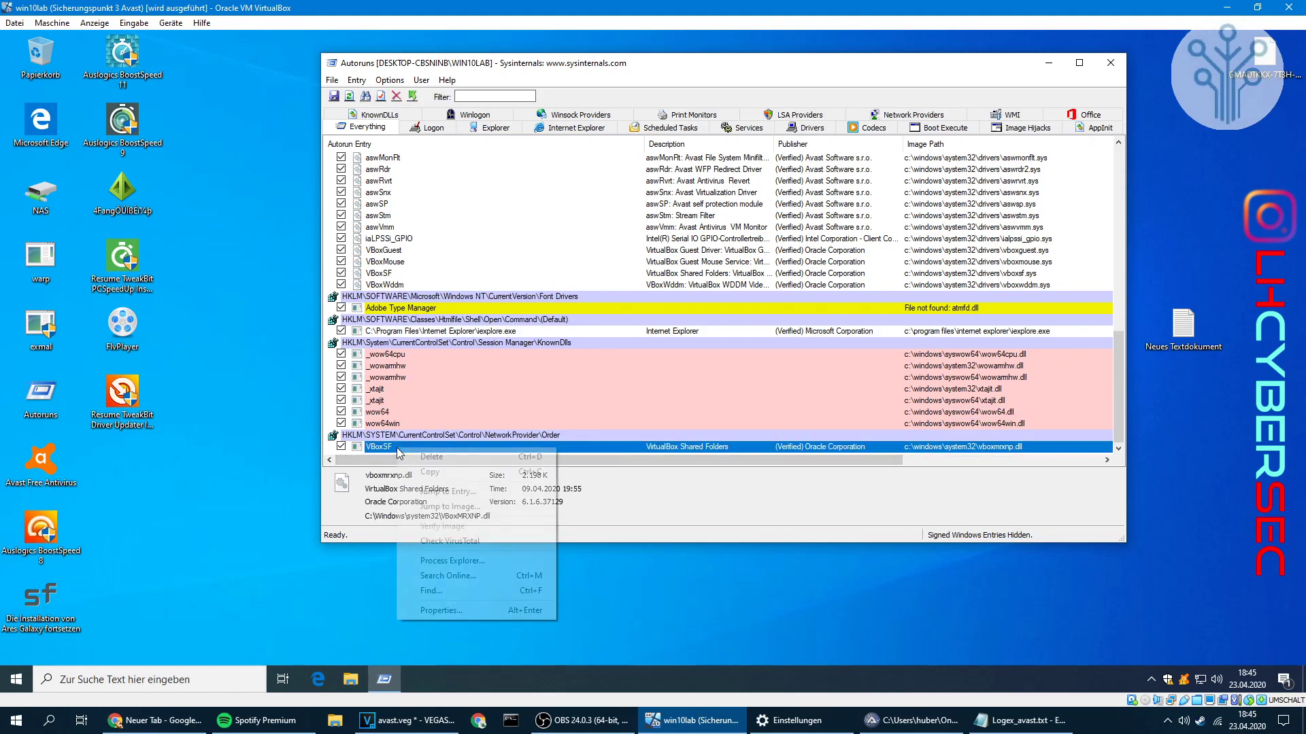
{"action": "left_click", "coordinate": [450, 540]}
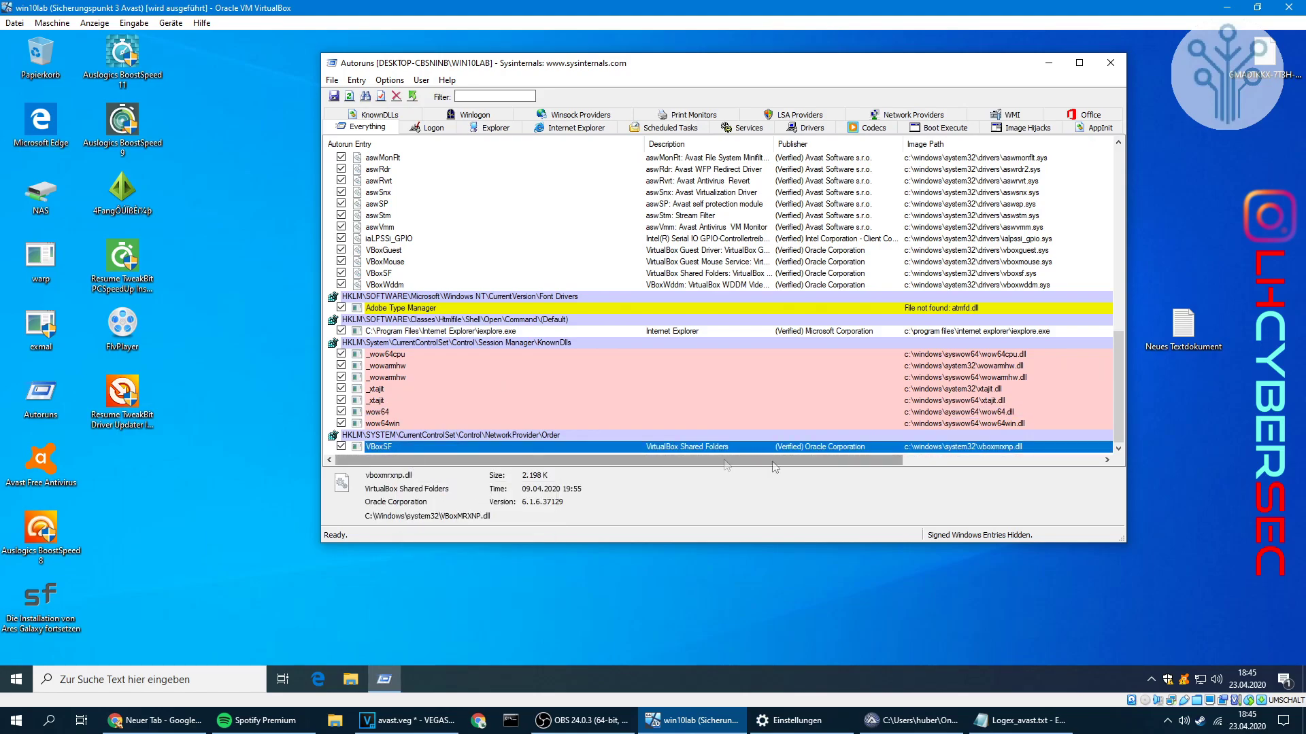
{"action": "left_click_drag", "start_coordinate": [811, 461], "coordinate": [595, 436]}
Inspect the details of the QMStart, CQMStartShellExtension and Auslogics BoostSpeed entries and review the rest of the list.
{"action": "scroll", "coordinate": [486, 276], "scroll_direction": "up", "scroll_amount": 15}
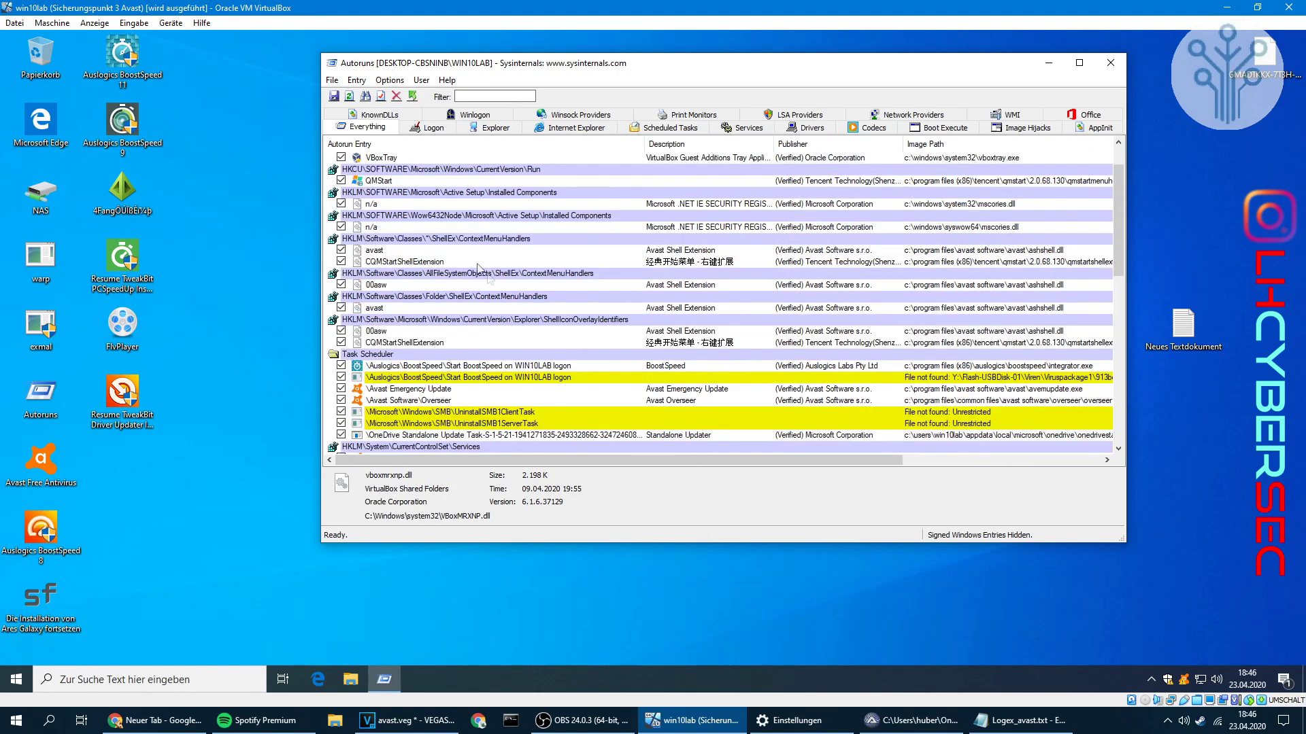
{"action": "left_click", "coordinate": [429, 180]}
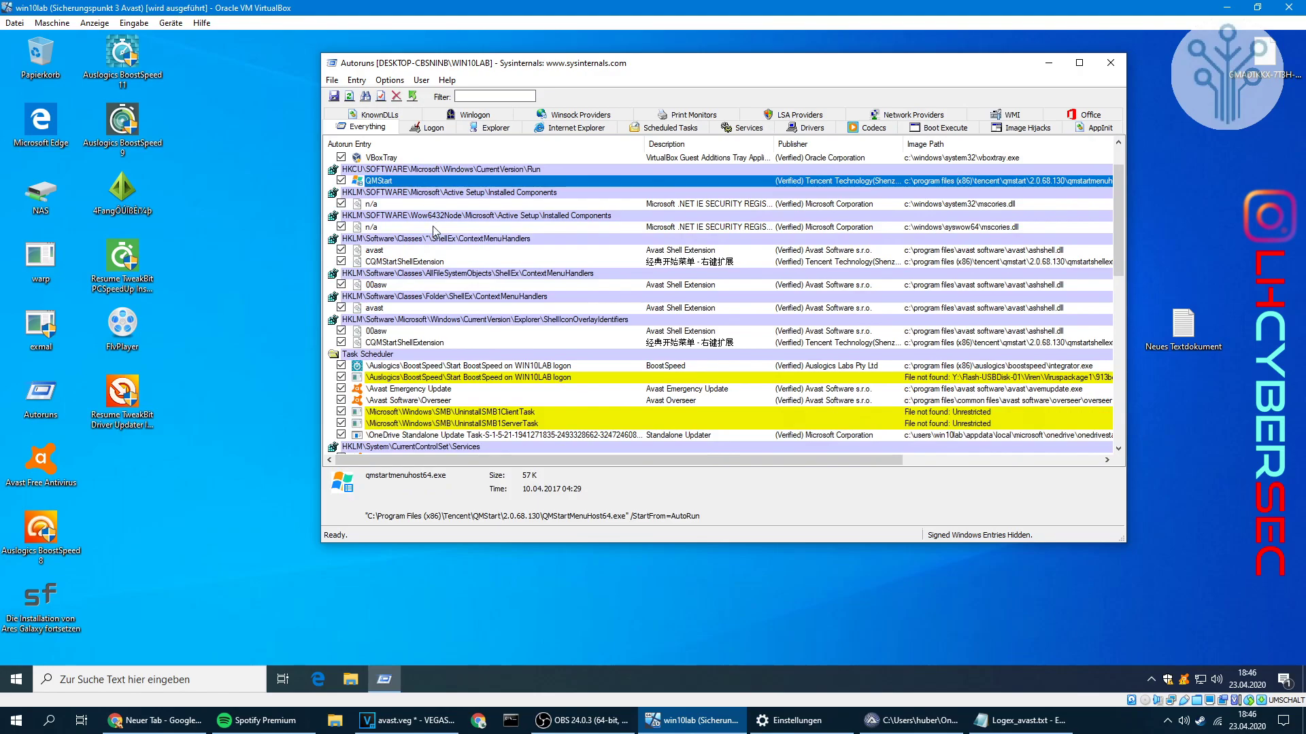
{"action": "left_click", "coordinate": [456, 262]}
{"action": "left_click", "coordinate": [395, 182]}
{"action": "left_click", "coordinate": [397, 263]}
{"action": "left_click", "coordinate": [408, 367]}
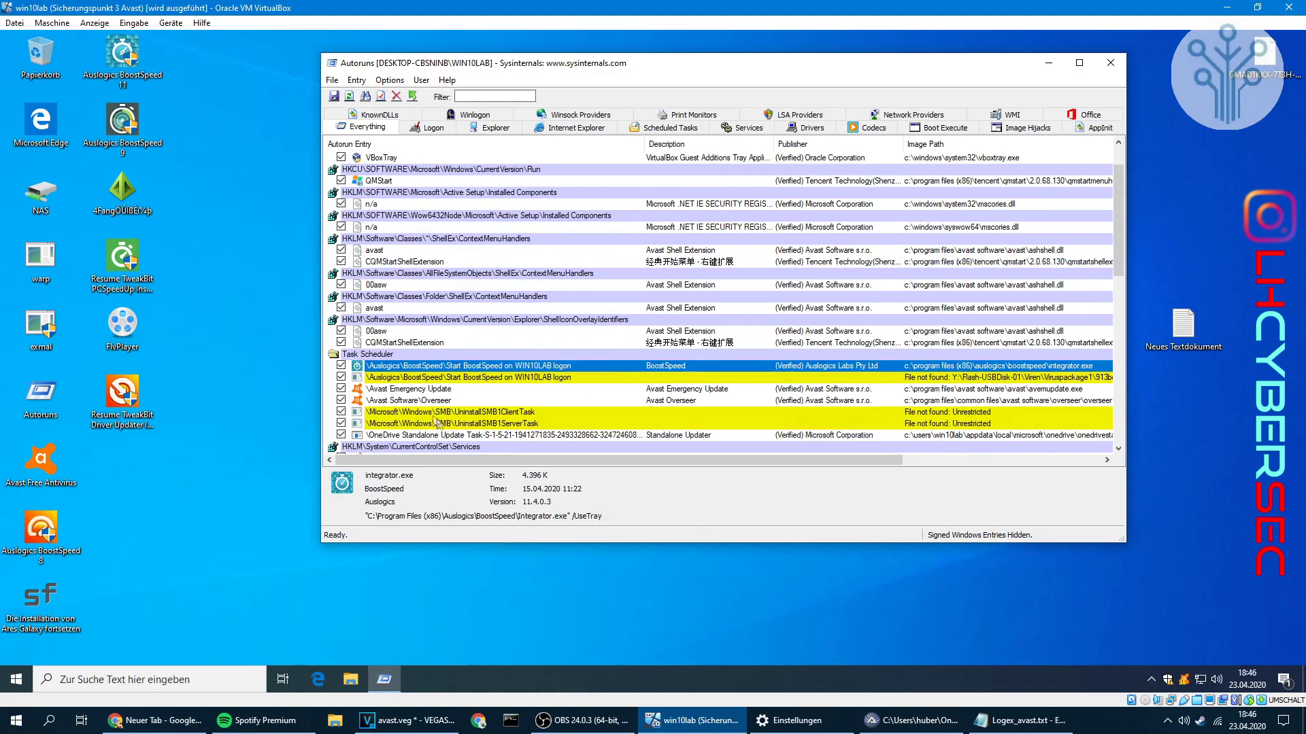
{"action": "scroll", "coordinate": [435, 421], "scroll_direction": "down", "scroll_amount": 6}
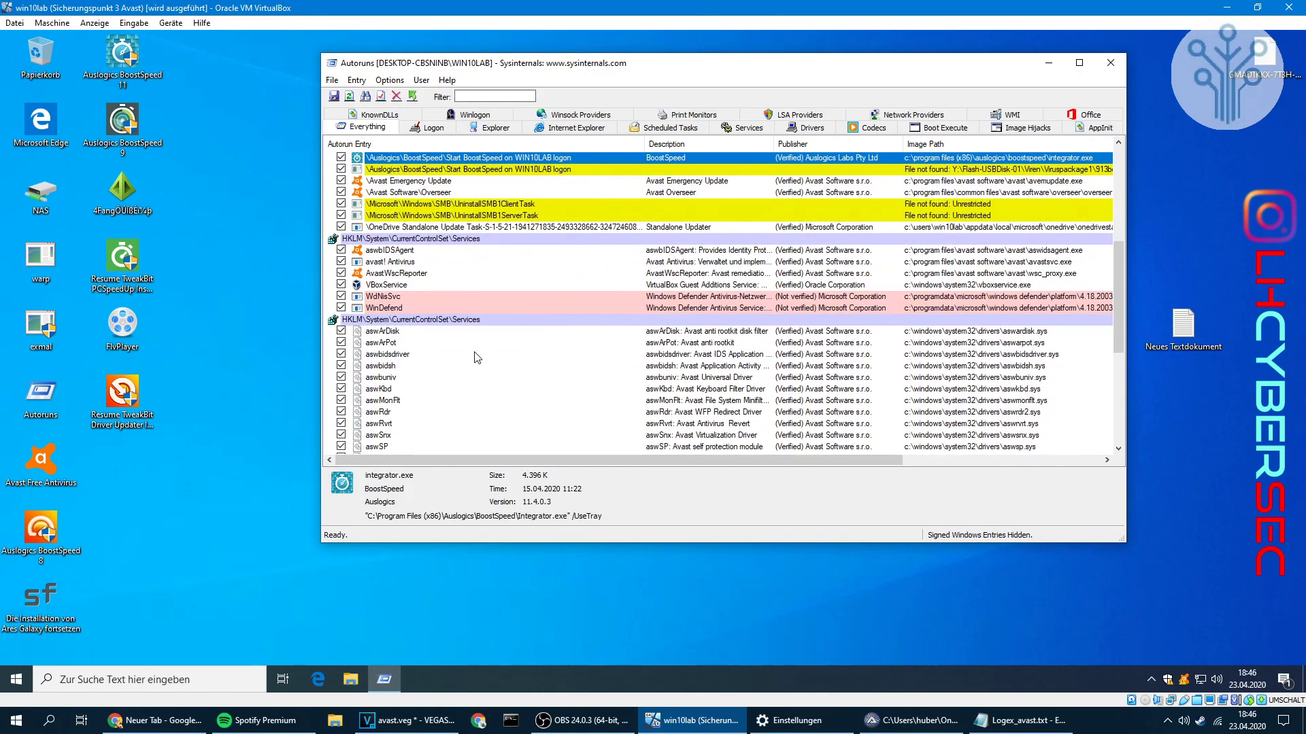
{"action": "scroll", "coordinate": [477, 357], "scroll_direction": "down", "scroll_amount": 7}
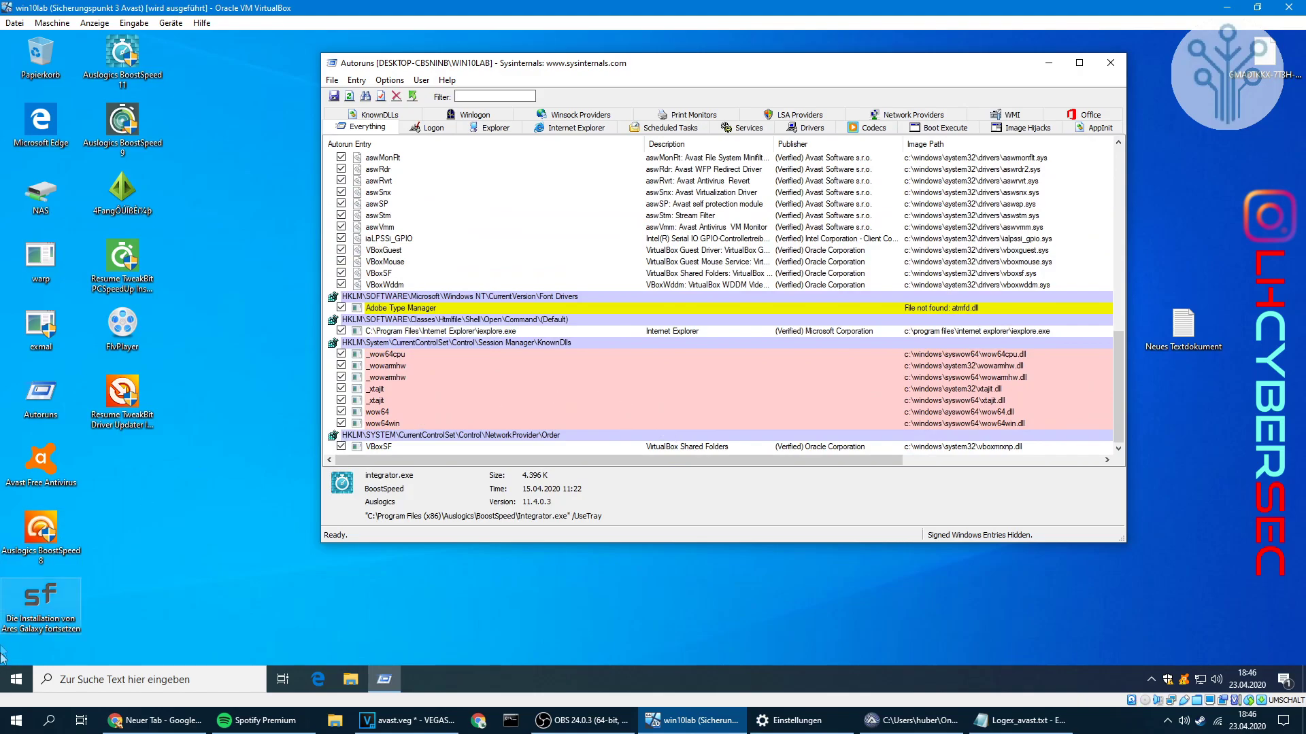
Open the virtual machine's Start menu to examine it, and look through the whole autostart list once more.
{"action": "left_click", "coordinate": [9, 680]}
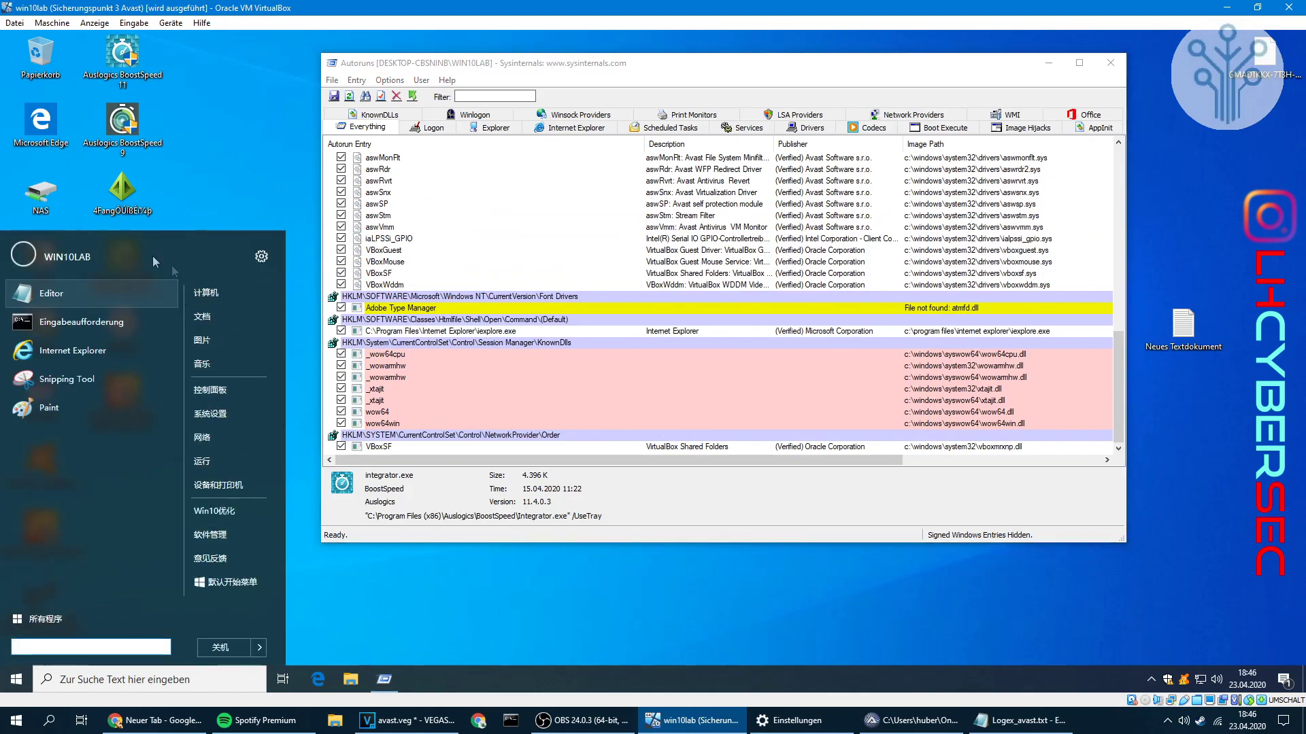
{"action": "scroll", "coordinate": [431, 300], "scroll_direction": "up", "scroll_amount": 10}
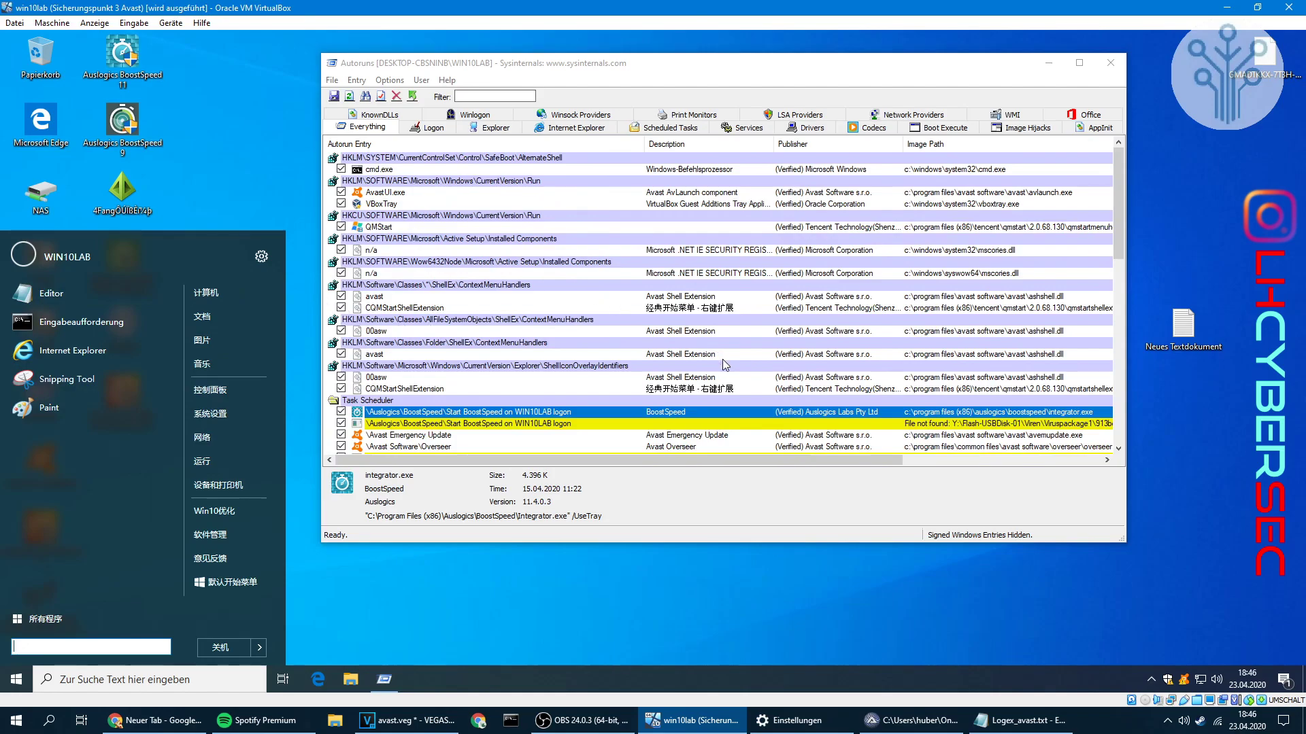
{"action": "scroll", "coordinate": [723, 360], "scroll_direction": "down", "scroll_amount": 15}
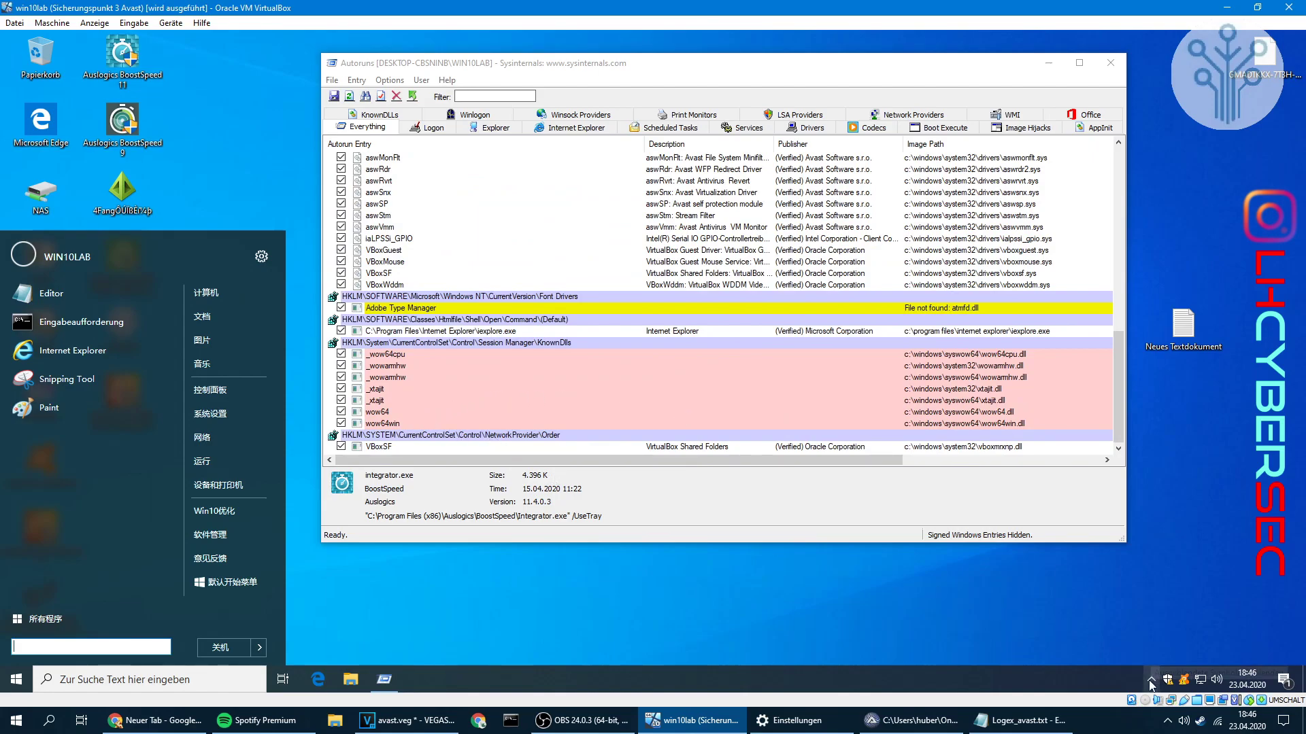
{"action": "scroll", "coordinate": [480, 390], "scroll_direction": "up", "scroll_amount": 13}
{"action": "scroll", "coordinate": [493, 389], "scroll_direction": "up", "scroll_amount": 1}
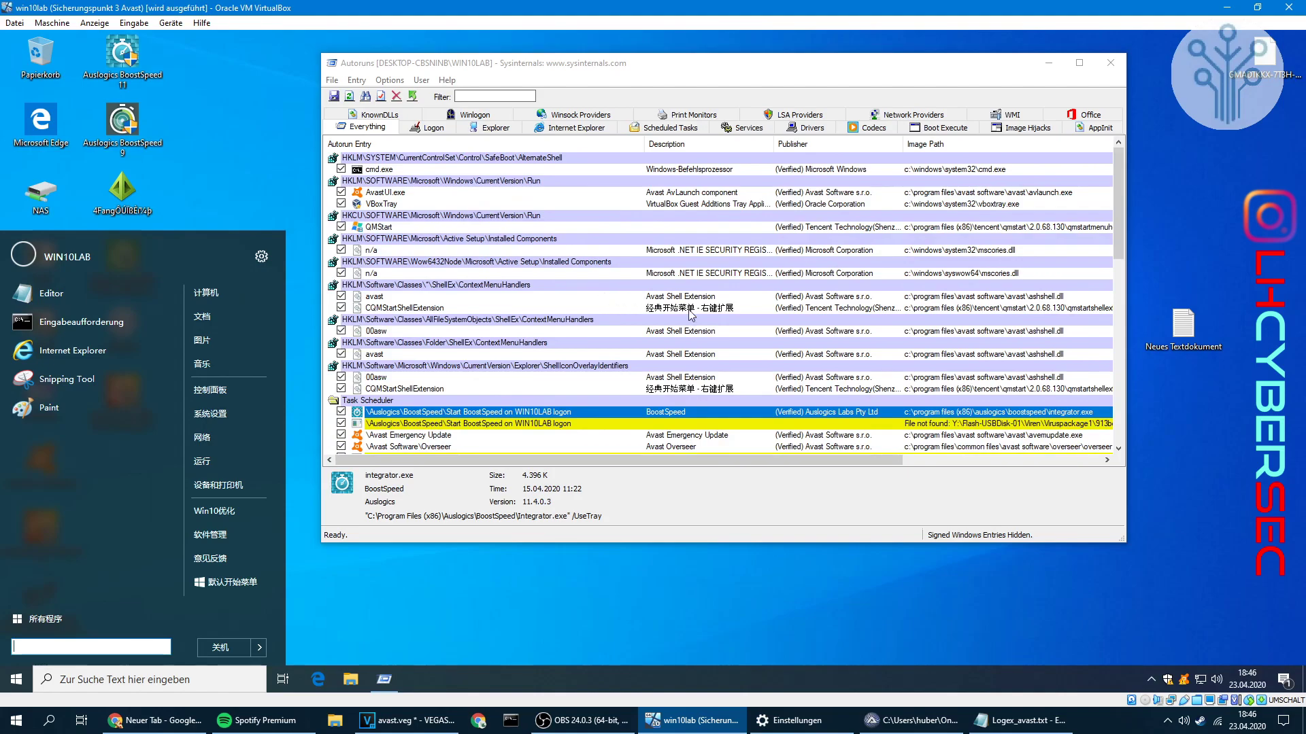
Move the GMADTKKX .asasin file to a free desktop area beside the Autoruns window and try to open it.
{"action": "left_click_drag", "start_coordinate": [1260, 74], "coordinate": [299, 486]}
{"action": "left_click_drag", "start_coordinate": [591, 73], "coordinate": [798, 61]}
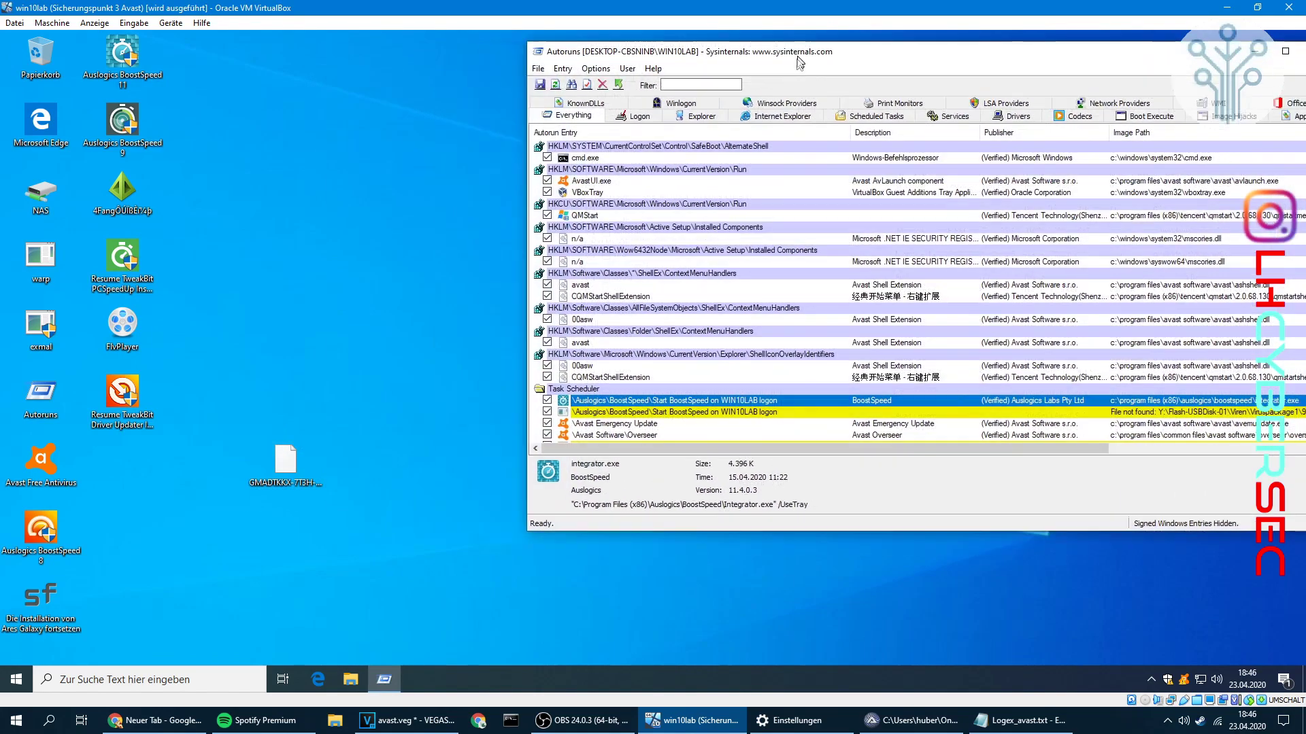
{"action": "double_click", "coordinate": [281, 469]}
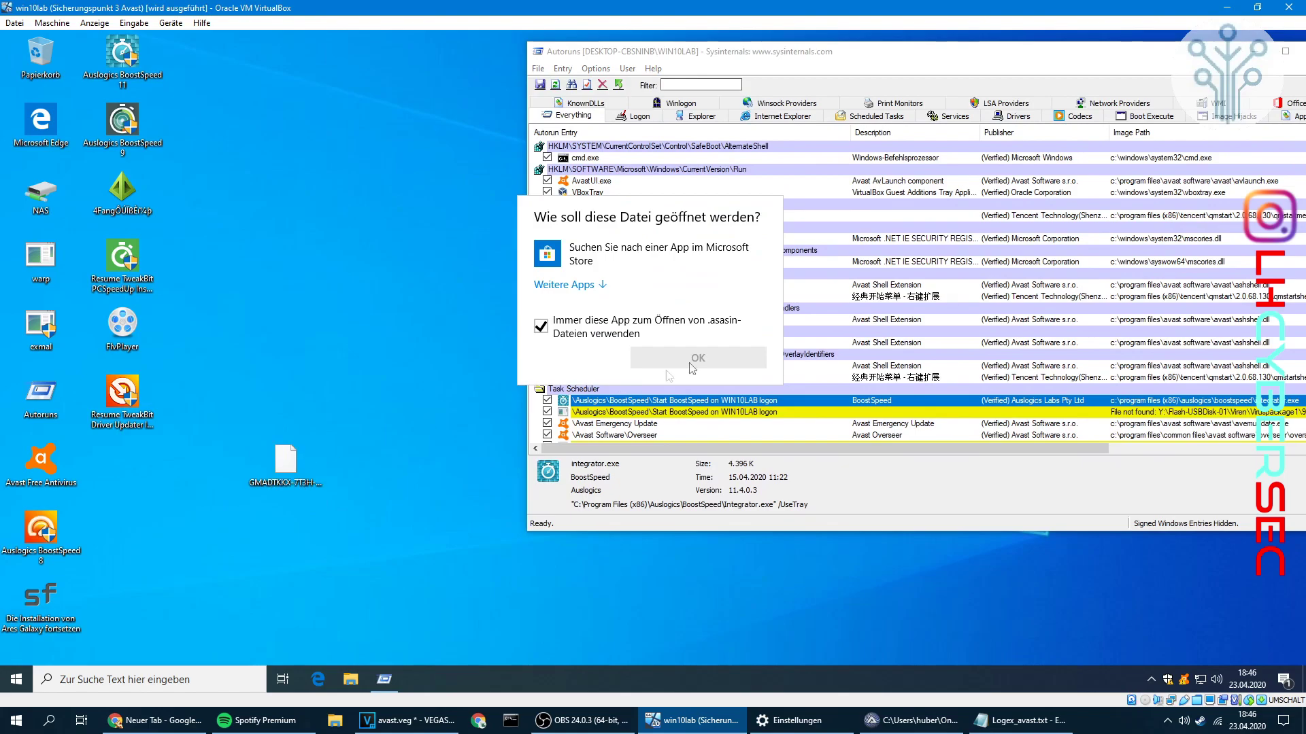
{"action": "left_click", "coordinate": [352, 257]}
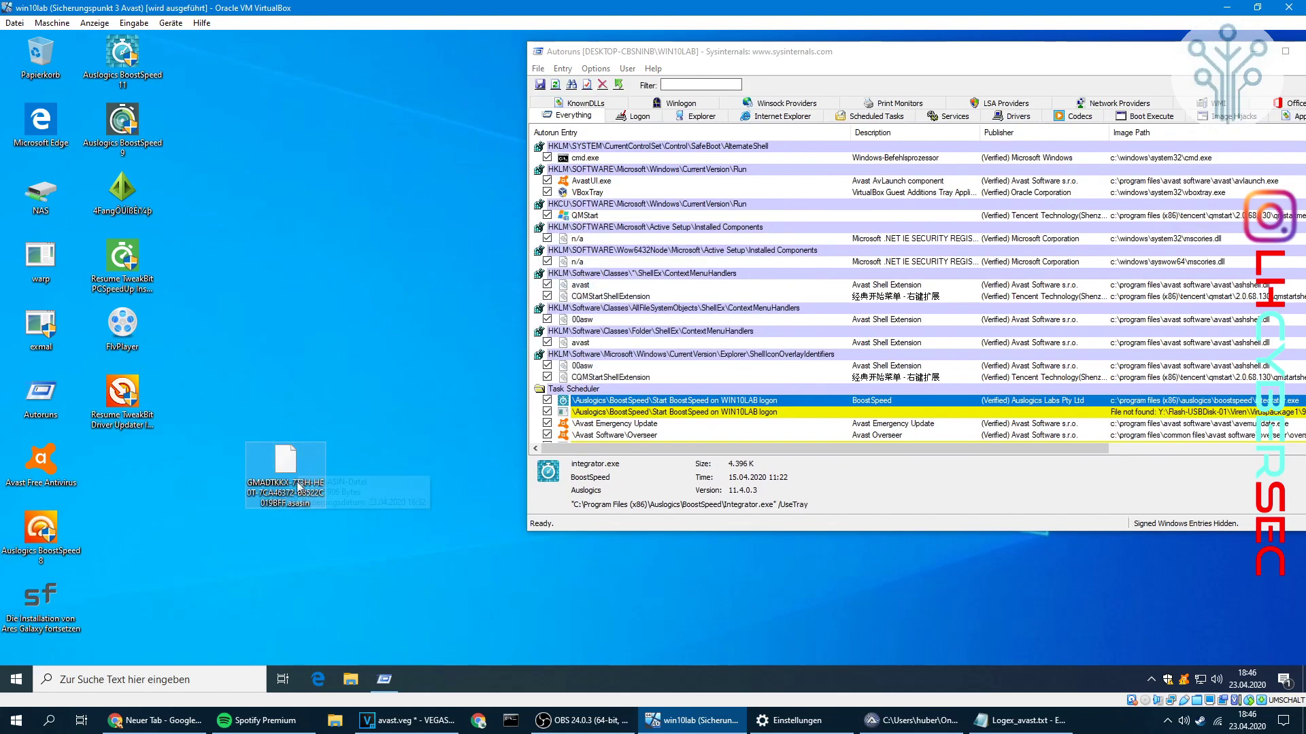
{"action": "left_click_drag", "start_coordinate": [264, 446], "coordinate": [348, 381]}
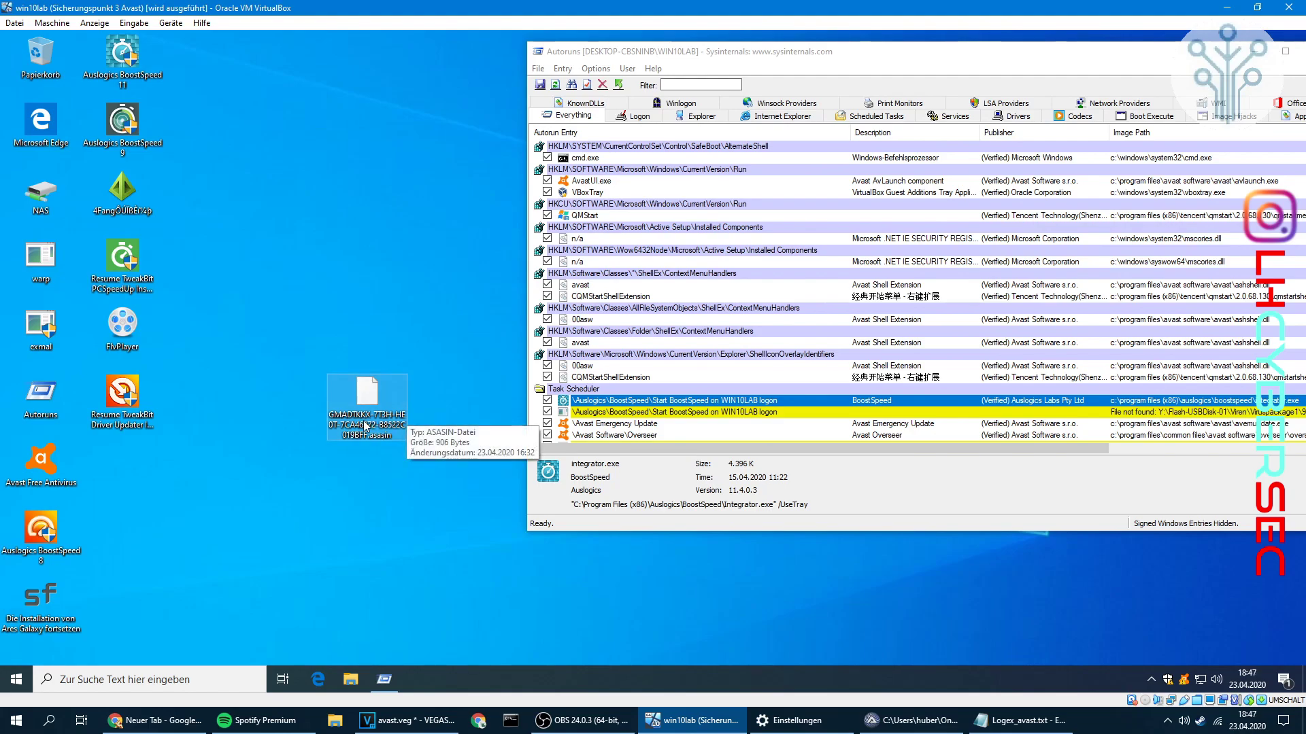
{"action": "double_click", "coordinate": [375, 404]}
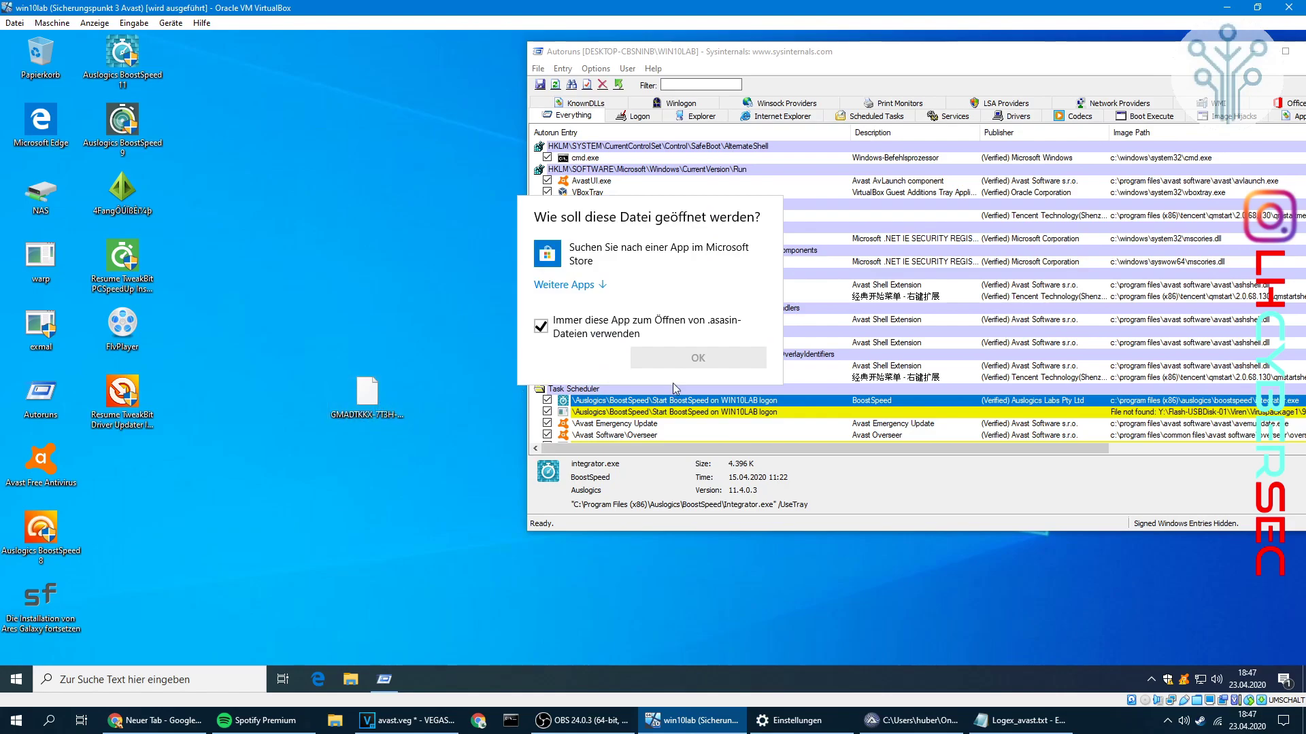
{"action": "left_click", "coordinate": [365, 428]}
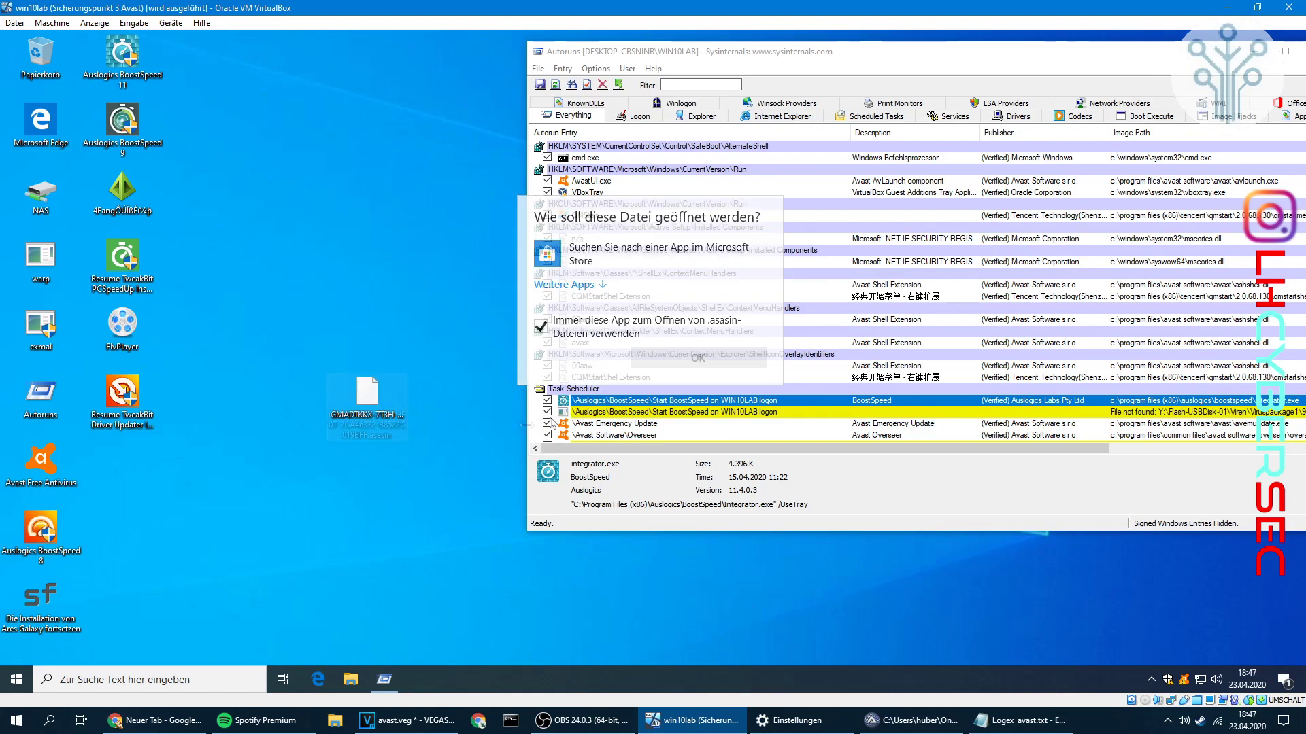
Change the extension of the GMADTKKX file on the desktop to .txt and accept the extension change.
{"action": "left_click", "coordinate": [365, 435]}
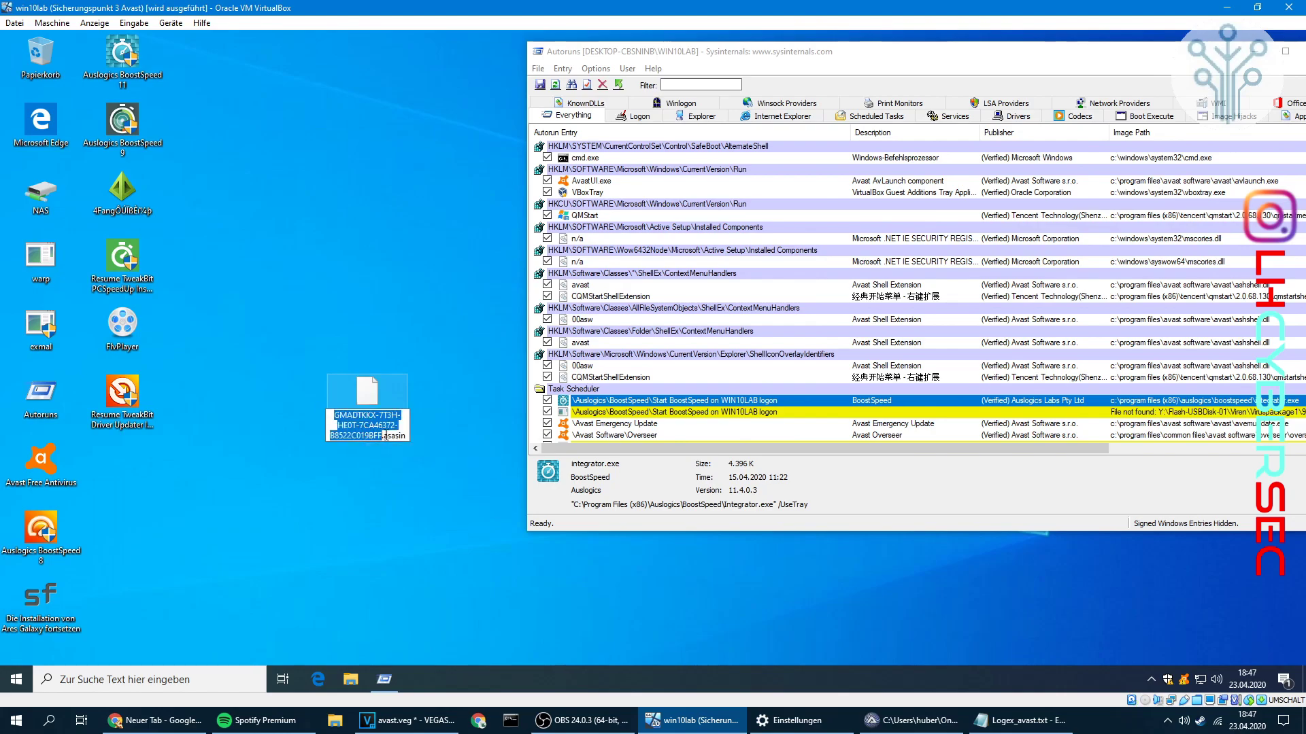
{"action": "left_click", "coordinate": [383, 436]}
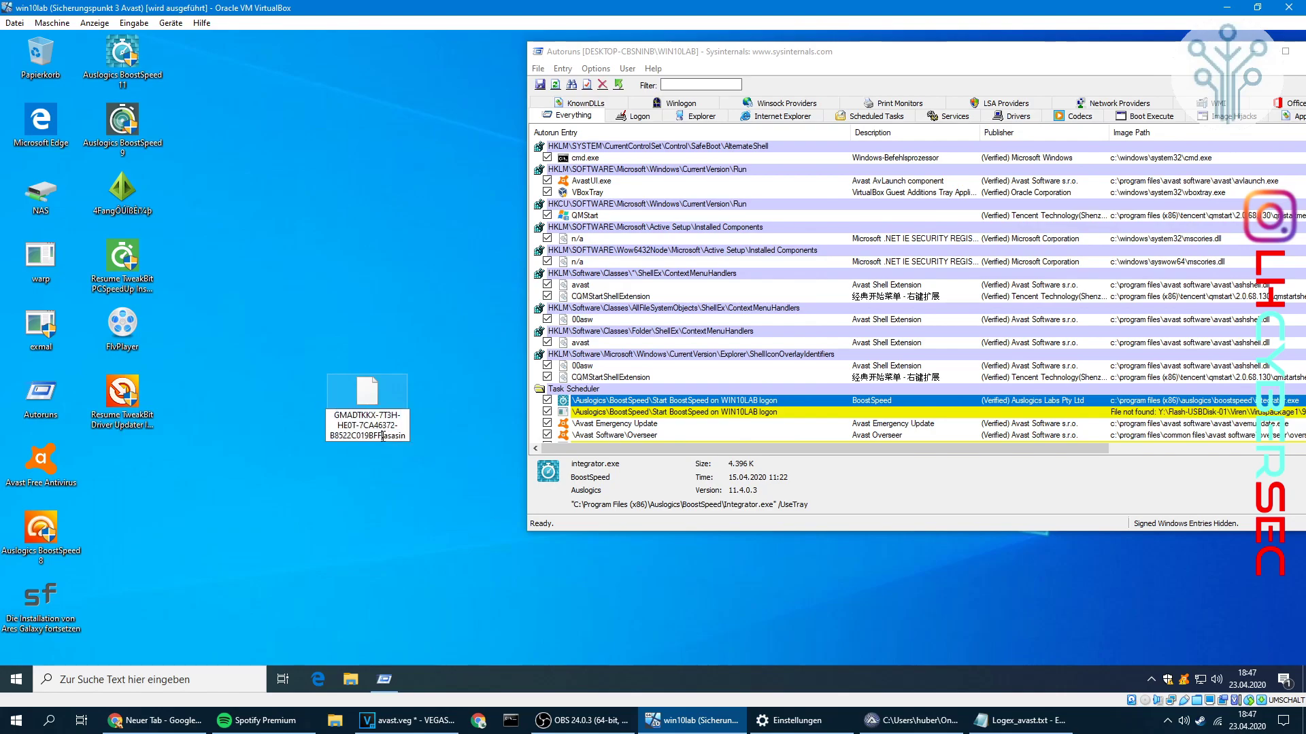
{"action": "key", "text": "shift+End"}
{"action": "type", "text": "t"}
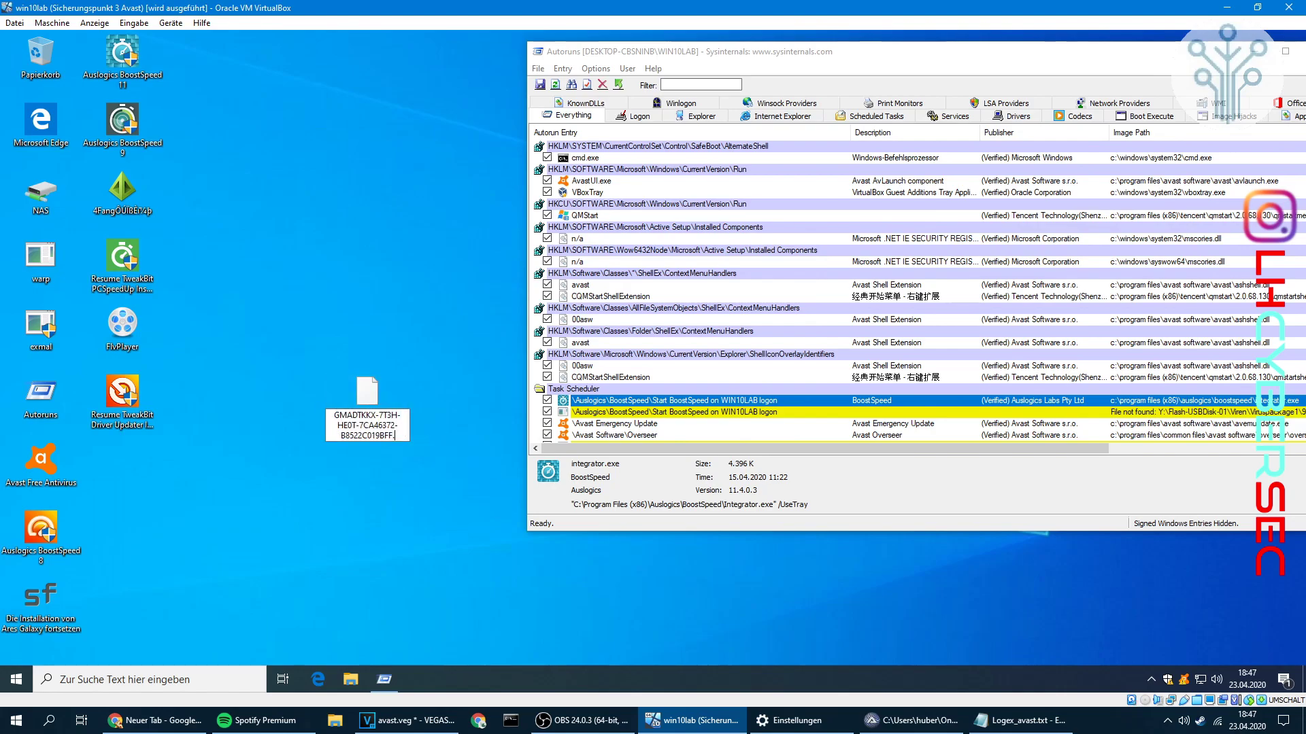
{"action": "type", "text": "xt"}
{"action": "key", "text": "Return"}
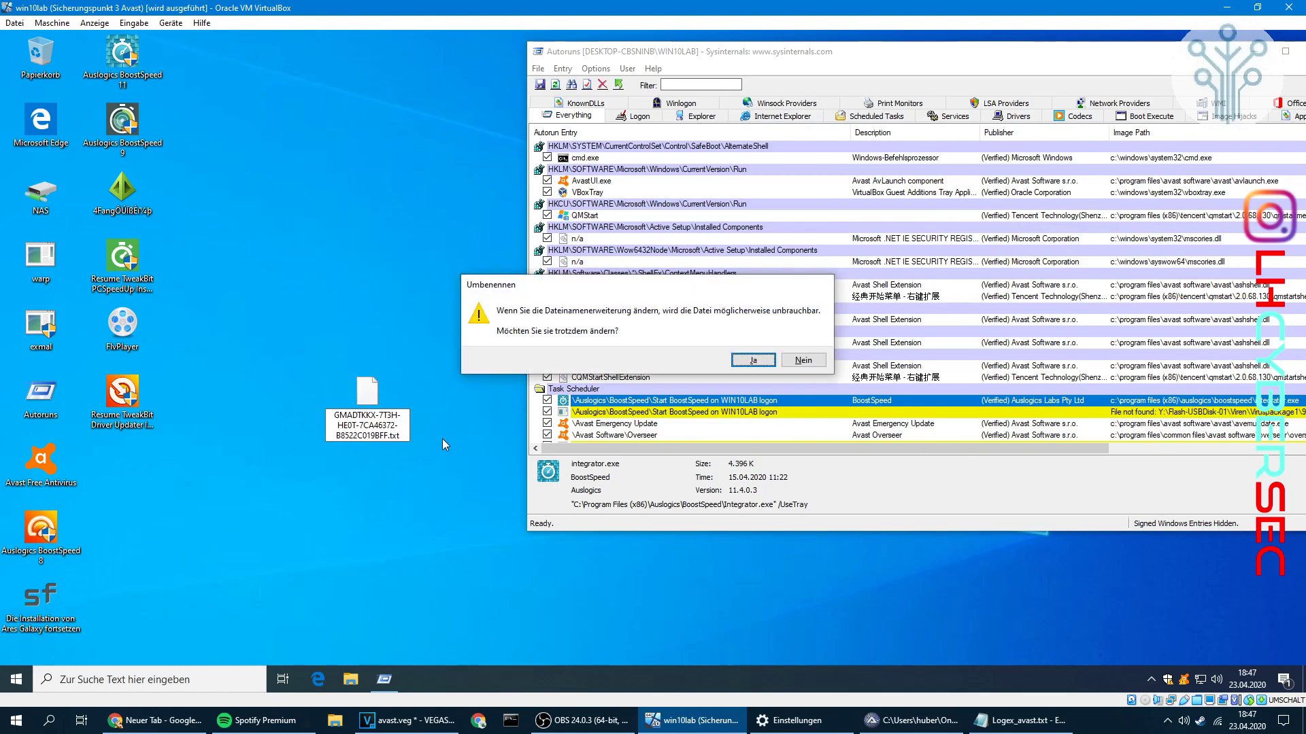
{"action": "key", "text": "Return"}
Open the renamed GMADTKKX text file, examine its long line of content and close it.
{"action": "double_click", "coordinate": [381, 402]}
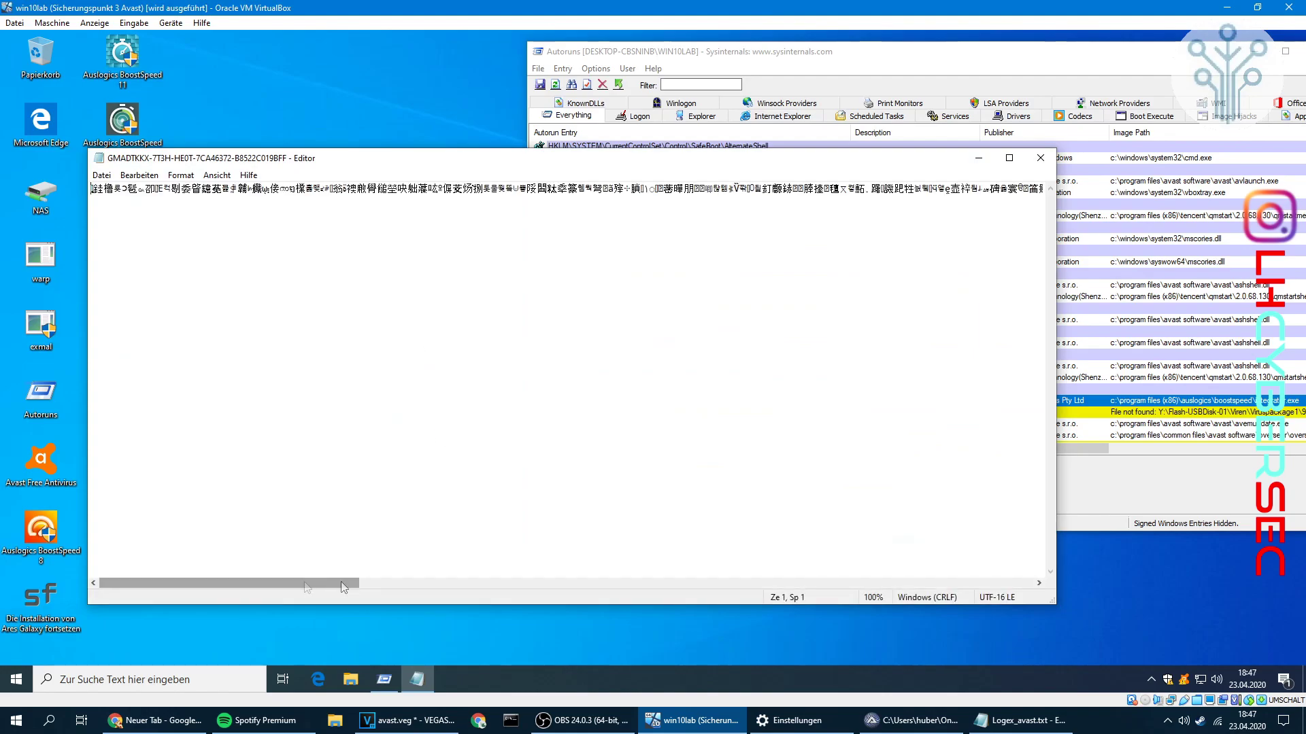
{"action": "left_click_drag", "start_coordinate": [304, 582], "coordinate": [423, 582]}
{"action": "left_click_drag", "start_coordinate": [711, 567], "coordinate": [761, 560]}
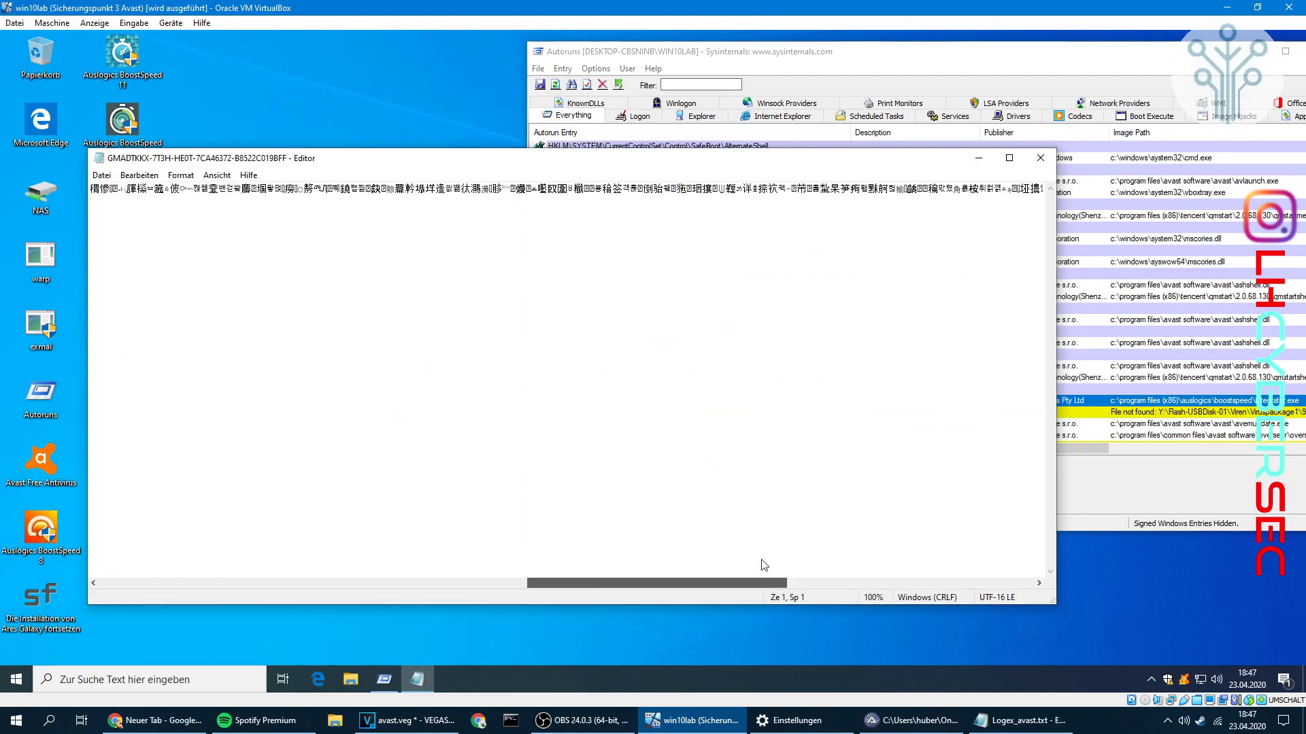
{"action": "left_click_drag", "start_coordinate": [1011, 189], "coordinate": [527, 188]}
{"action": "left_click_drag", "start_coordinate": [211, 193], "coordinate": [91, 192]}
{"action": "left_click", "coordinate": [1039, 156]}
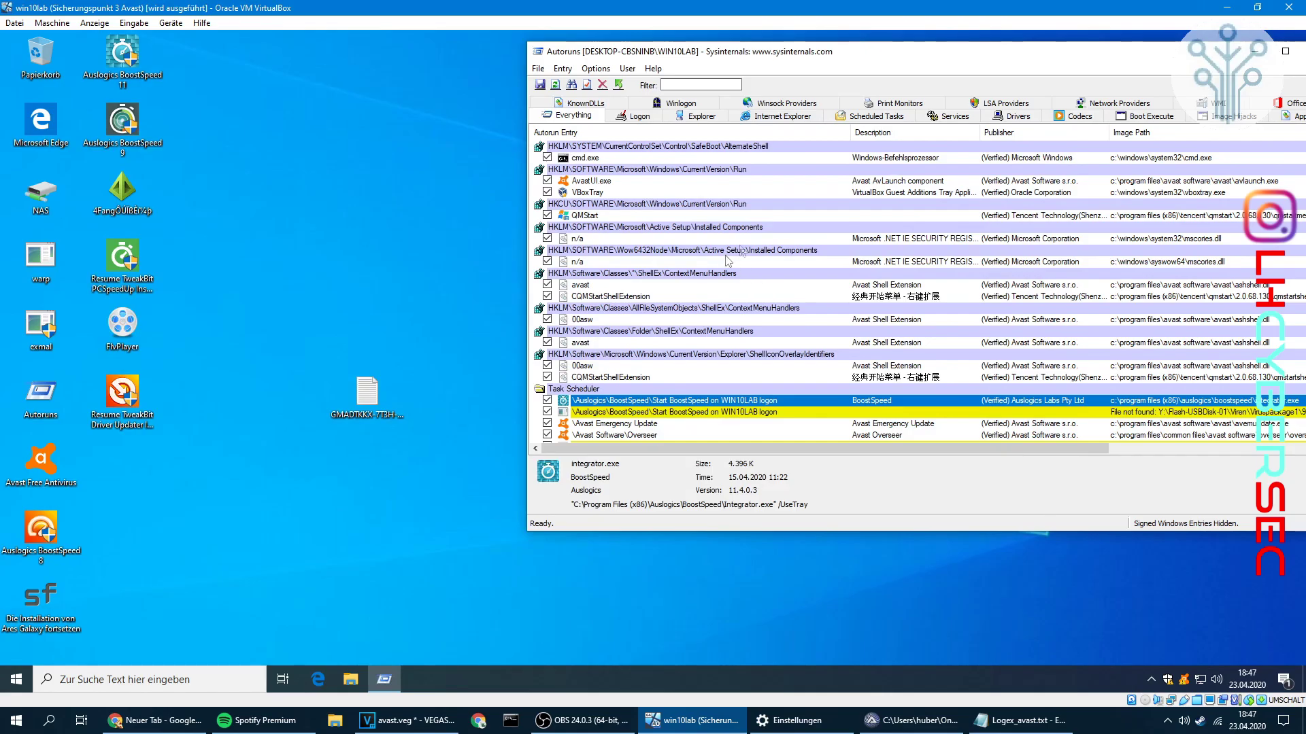
Move the Autoruns window back towards the middle of the desktop and review the entries down to the end and back.
{"action": "left_click_drag", "start_coordinate": [907, 49], "coordinate": [646, 112]}
{"action": "scroll", "coordinate": [816, 328], "scroll_direction": "down", "scroll_amount": 7}
{"action": "scroll", "coordinate": [816, 328], "scroll_direction": "down", "scroll_amount": 8}
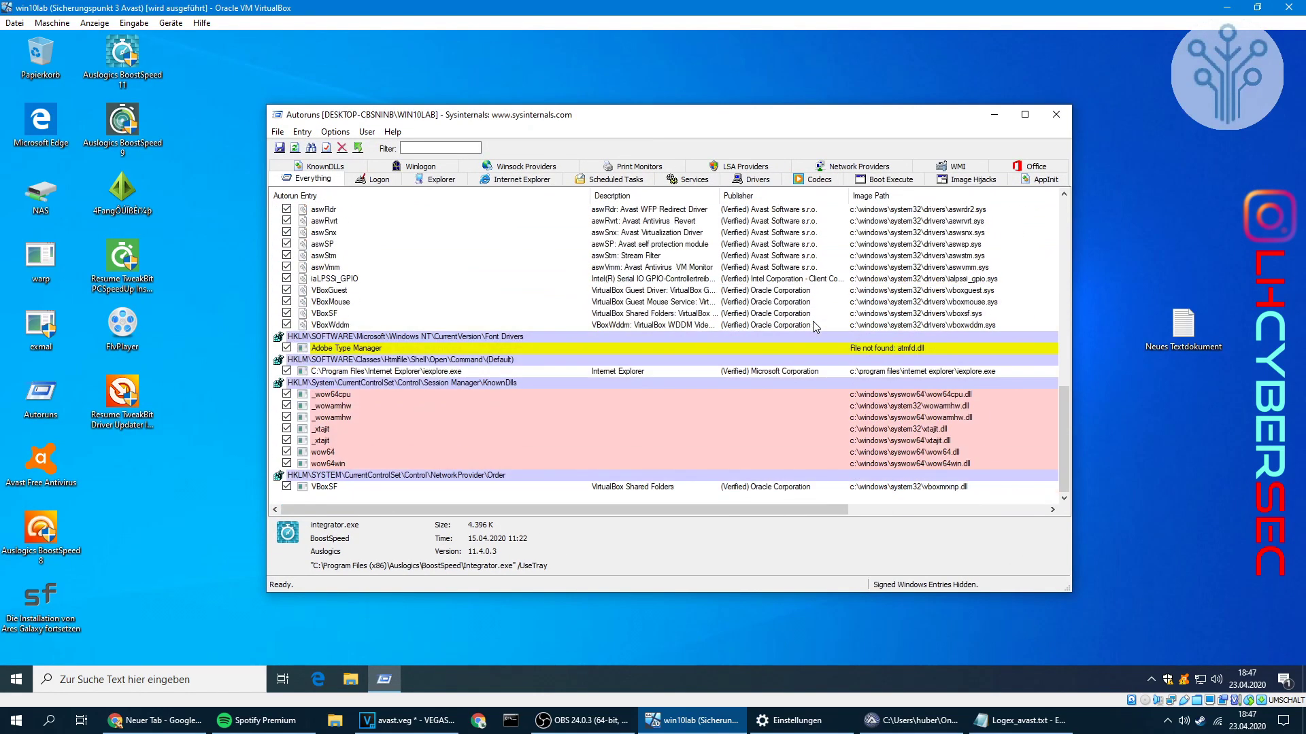
{"action": "left_click_drag", "start_coordinate": [654, 117], "coordinate": [769, 99]}
{"action": "scroll", "coordinate": [1031, 401], "scroll_direction": "up", "scroll_amount": 6}
{"action": "scroll", "coordinate": [1030, 402], "scroll_direction": "up", "scroll_amount": 8}
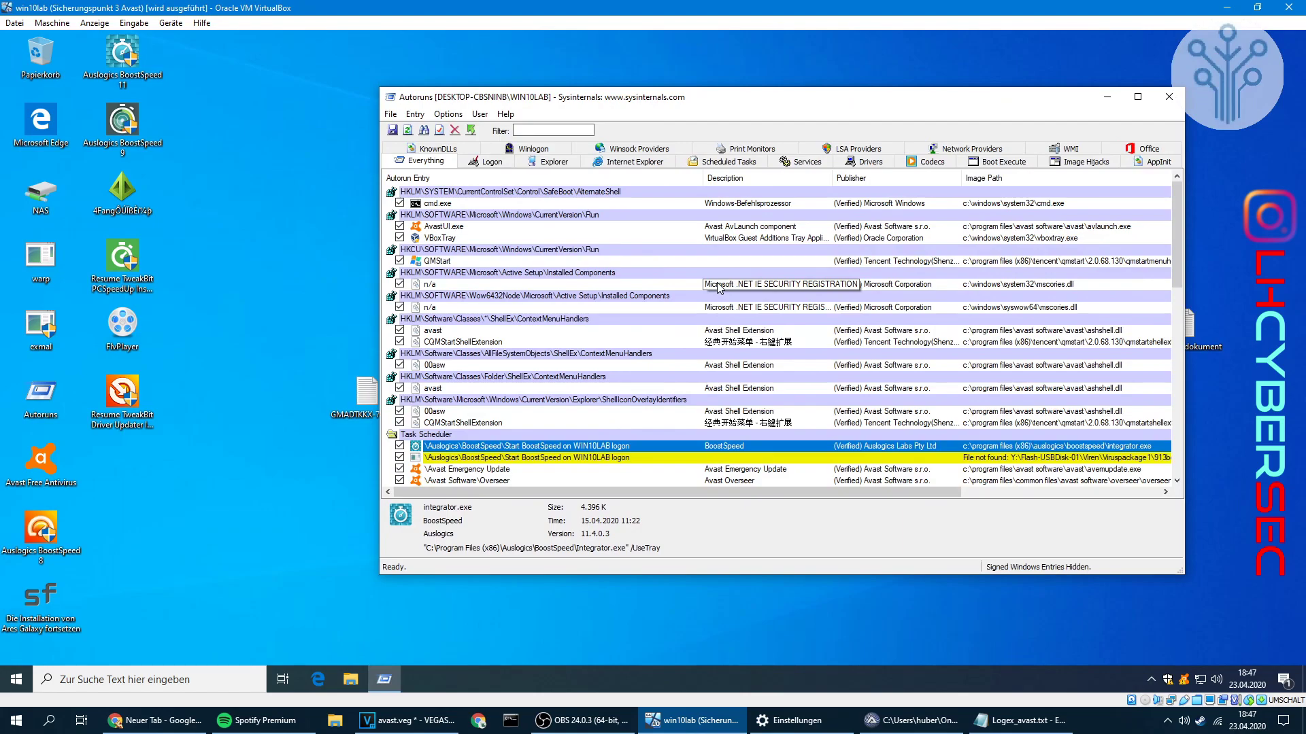
Move the GMADTKKX text file clear of the Autoruns window and view the Timestamp and VirusTotal columns.
{"action": "left_click_drag", "start_coordinate": [366, 397], "coordinate": [306, 368]}
{"action": "left_click", "coordinate": [305, 363]}
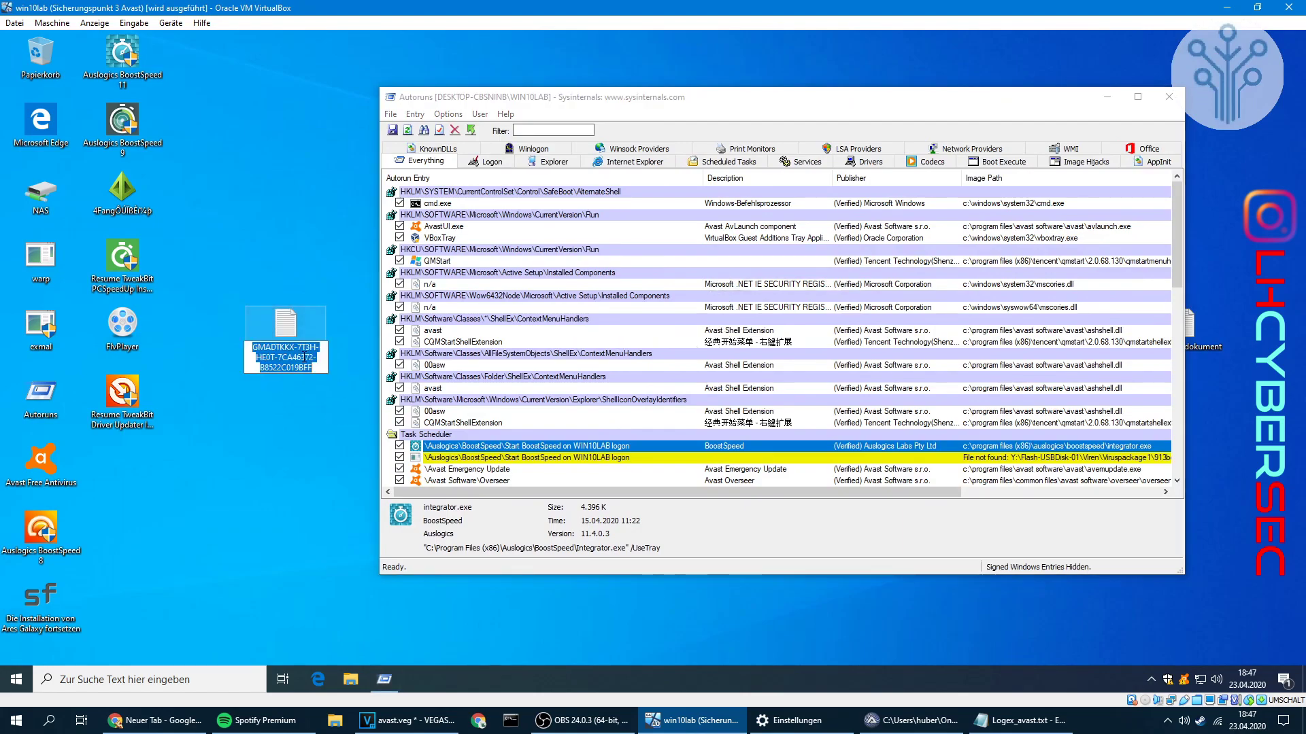
{"action": "key", "text": "Escape"}
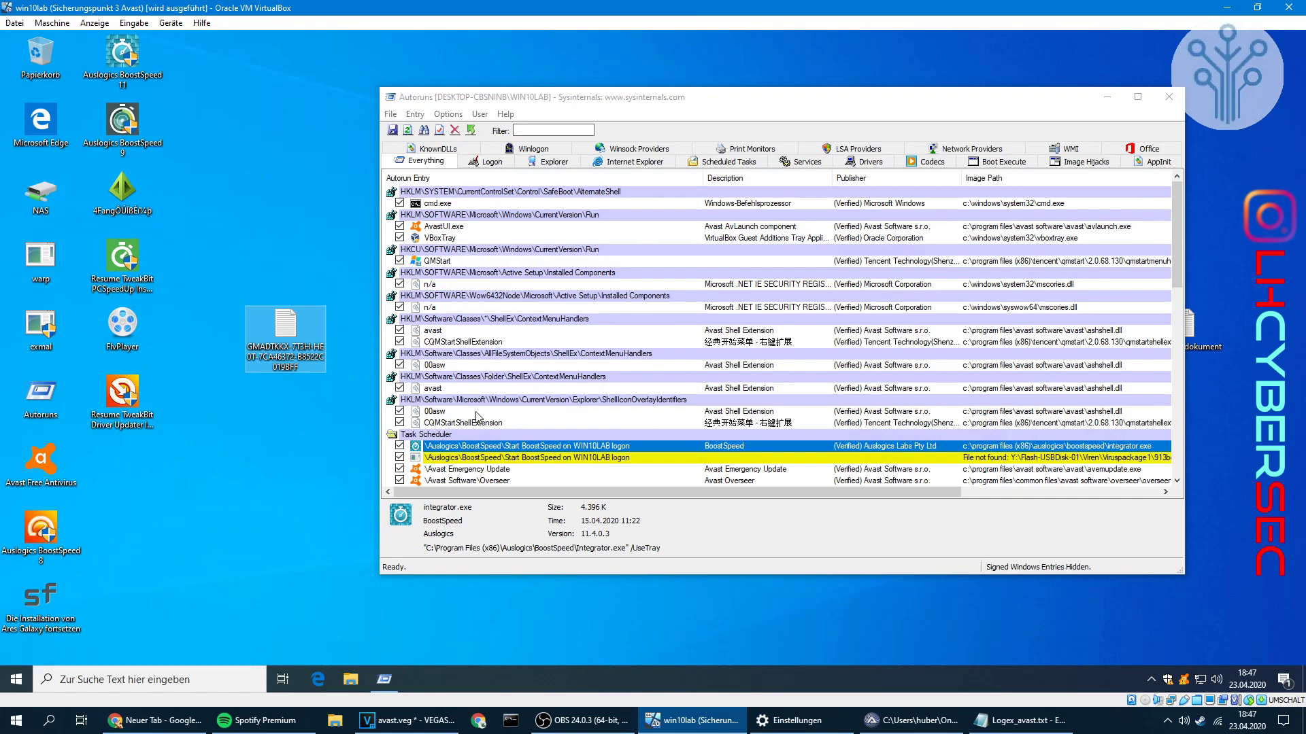
{"action": "left_click_drag", "start_coordinate": [733, 490], "coordinate": [1027, 508]}
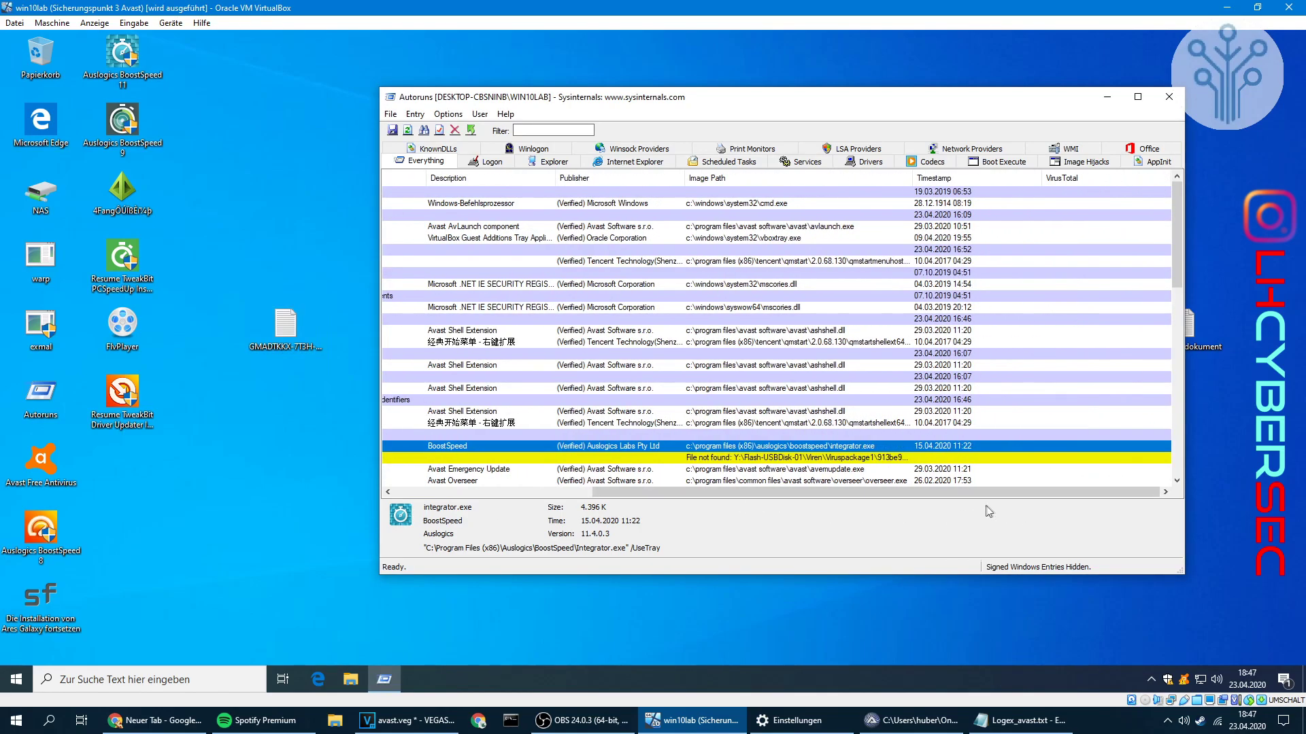
{"action": "left_click_drag", "start_coordinate": [683, 492], "coordinate": [408, 503]}
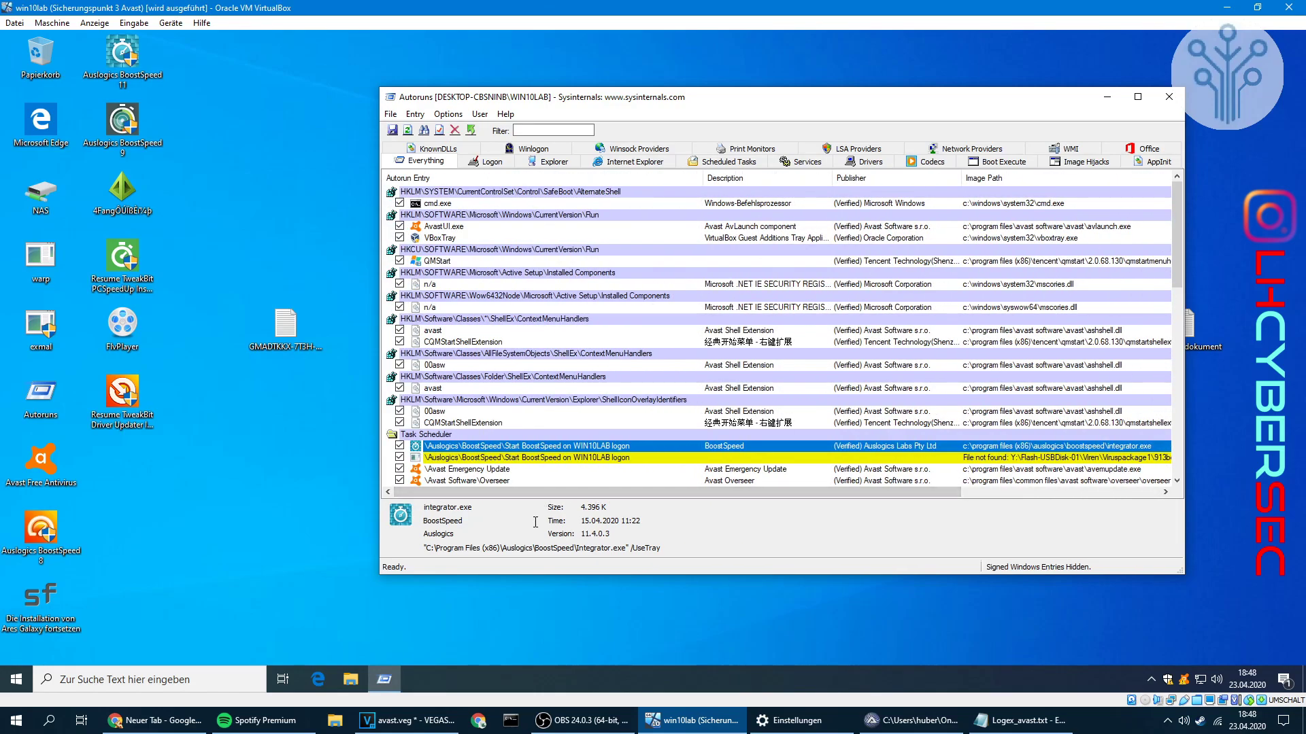
Switch to the Logex_avast.txt log and highlight the executed file count, final pro-active detection rate and total missed.
{"action": "left_click", "coordinate": [1020, 720]}
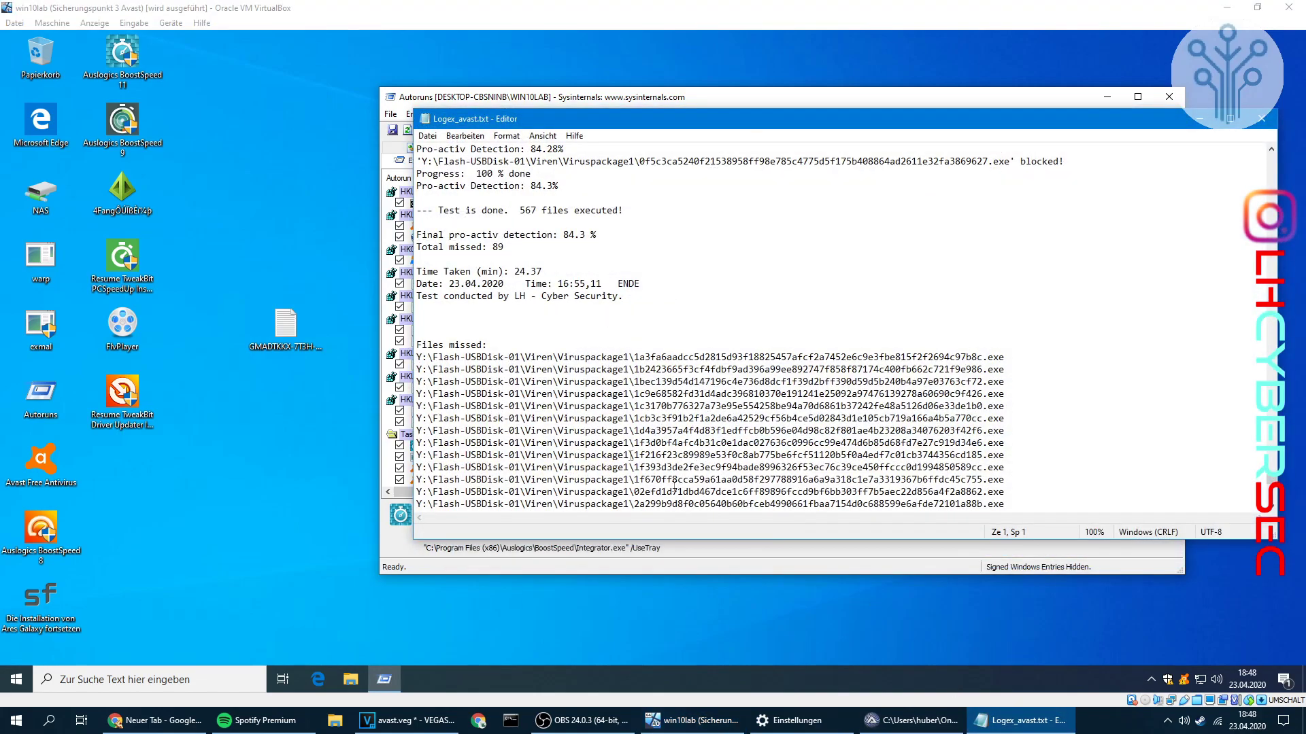
{"action": "scroll", "coordinate": [565, 335], "scroll_direction": "up", "scroll_amount": 2}
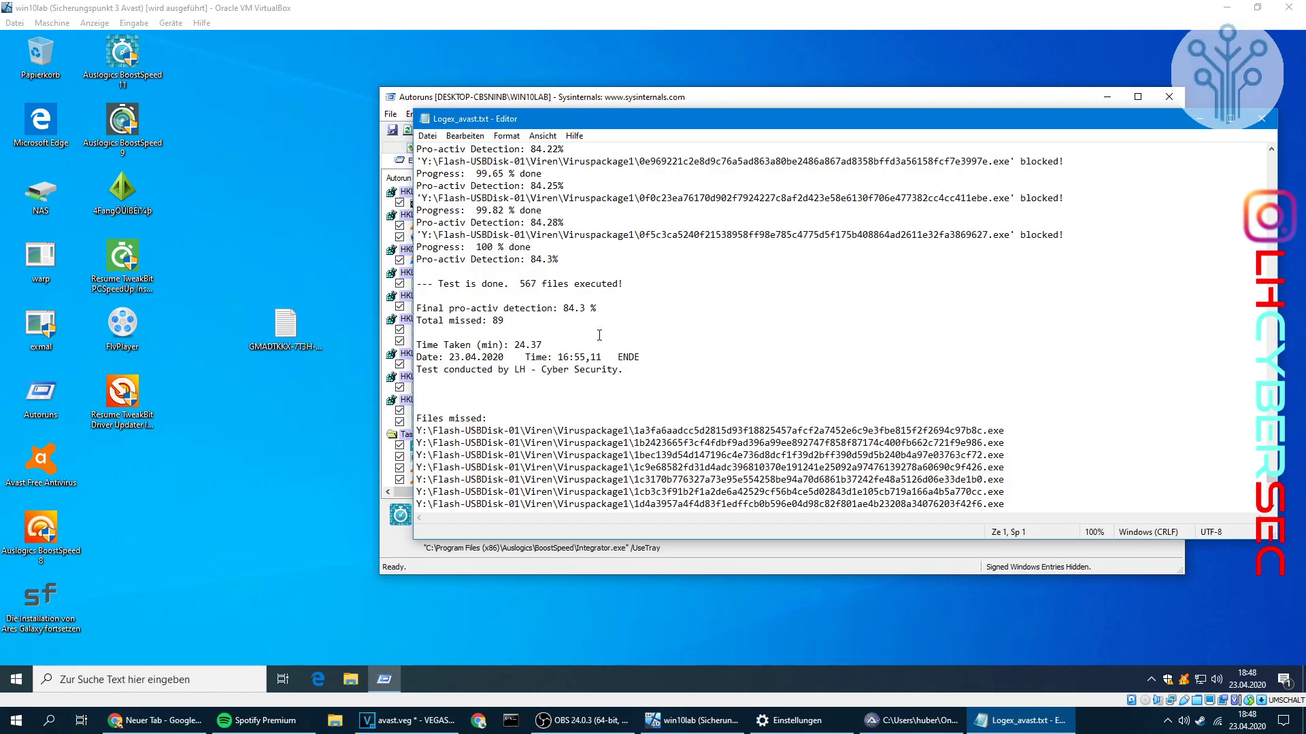
{"action": "left_click", "coordinate": [631, 311]}
{"action": "left_click_drag", "start_coordinate": [631, 310], "coordinate": [562, 311]}
{"action": "left_click", "coordinate": [648, 310]}
{"action": "left_click_drag", "start_coordinate": [537, 283], "coordinate": [520, 284]}
{"action": "left_click_drag", "start_coordinate": [601, 308], "coordinate": [559, 308]}
{"action": "left_click_drag", "start_coordinate": [506, 321], "coordinate": [487, 321]}
{"action": "left_click", "coordinate": [286, 330]}
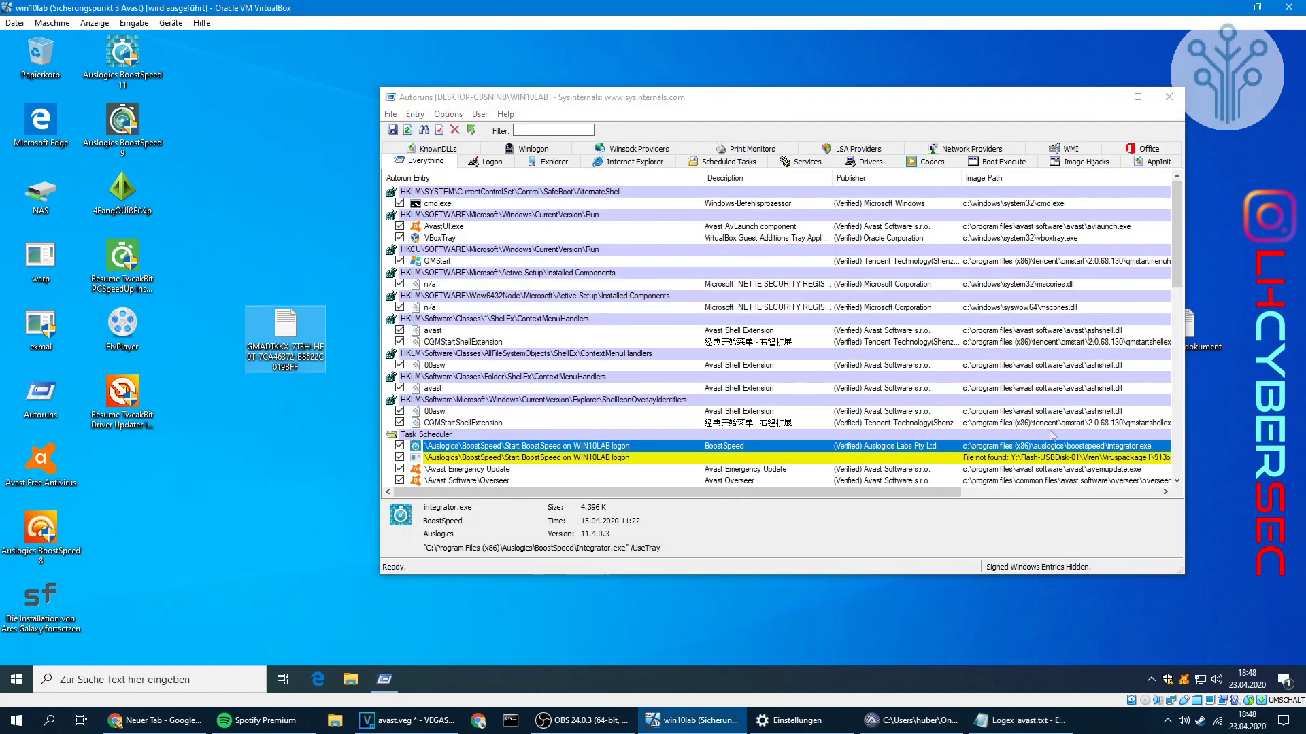
Return to the Logex_avast.txt log, highlight the time taken and the tester line, and view the list of missed files.
{"action": "left_click", "coordinate": [1020, 720]}
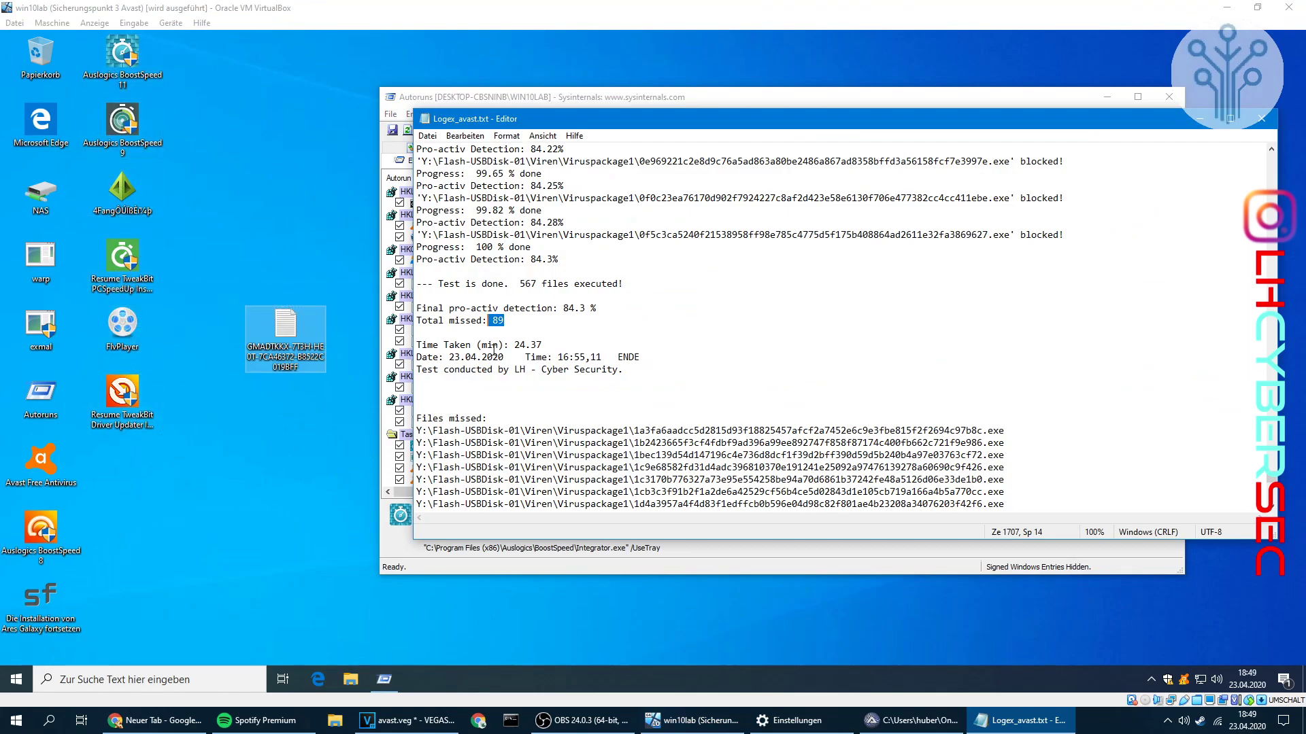
{"action": "left_click_drag", "start_coordinate": [515, 345], "coordinate": [569, 344]}
{"action": "left_click_drag", "start_coordinate": [509, 371], "coordinate": [626, 370]}
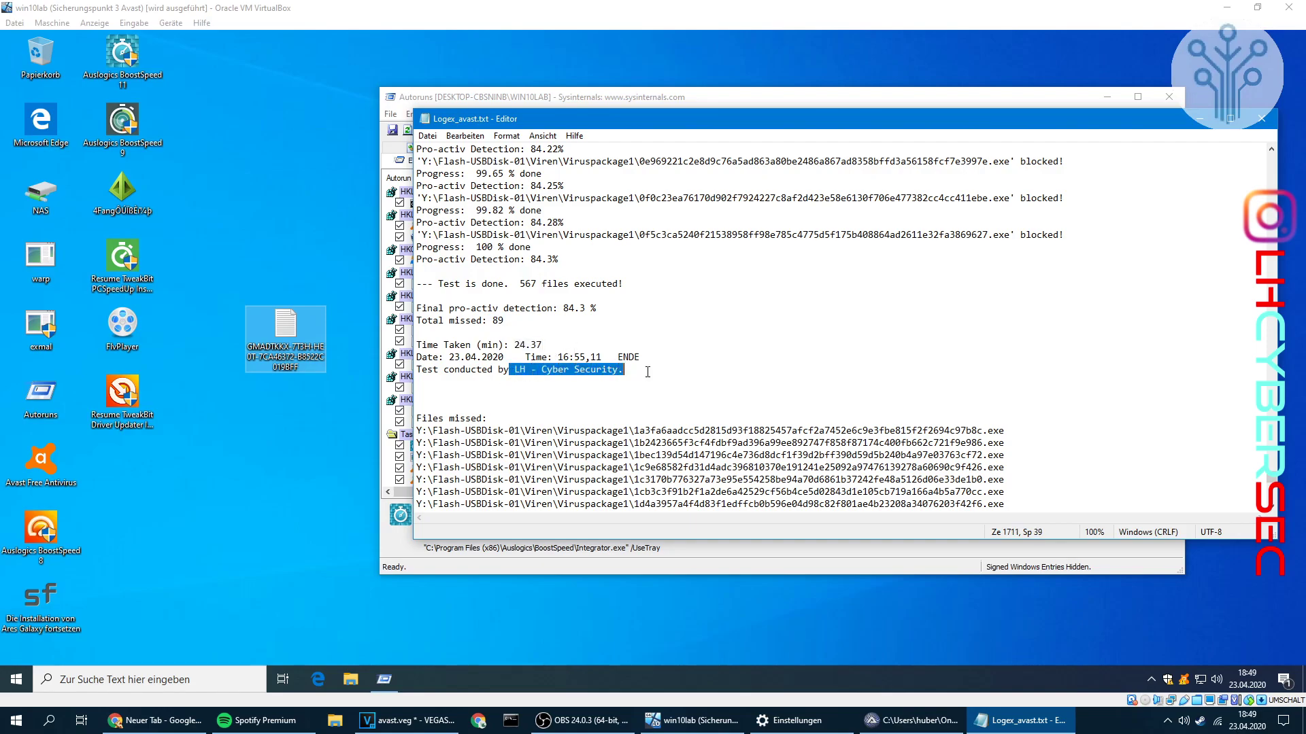
{"action": "scroll", "coordinate": [690, 401], "scroll_direction": "down", "scroll_amount": 7}
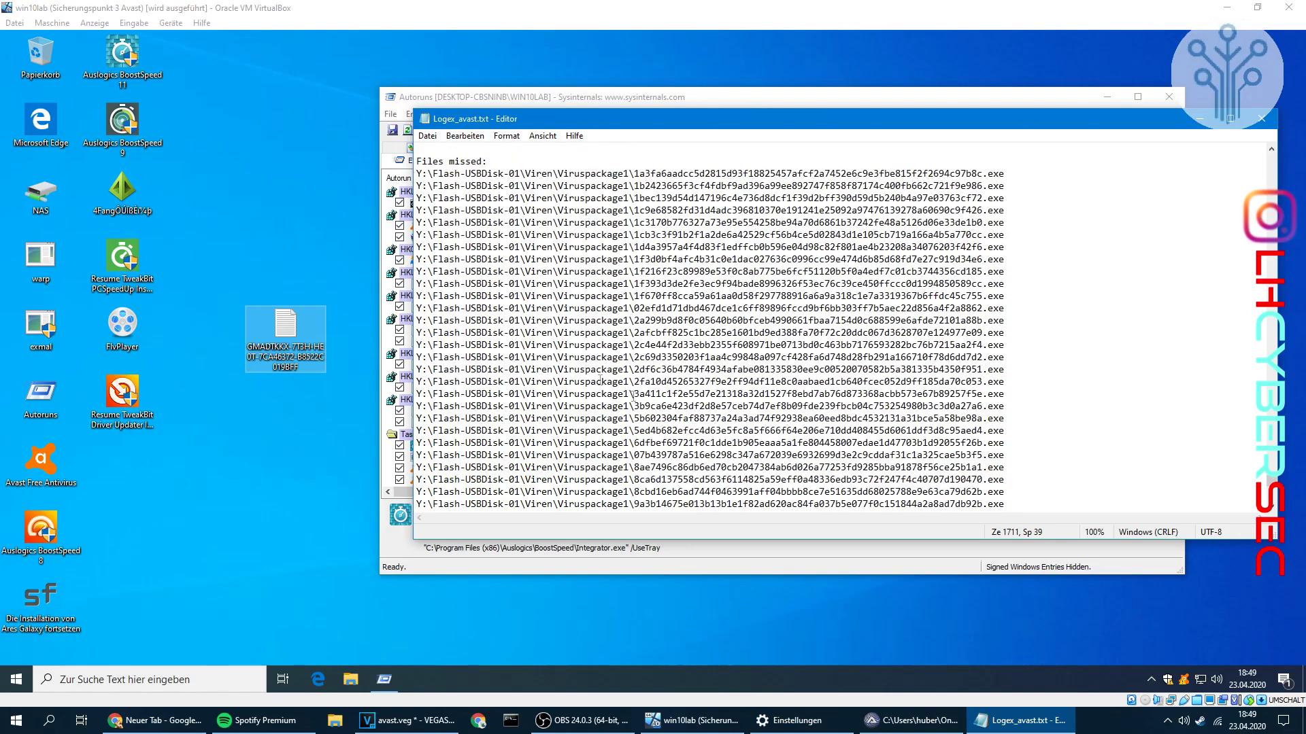